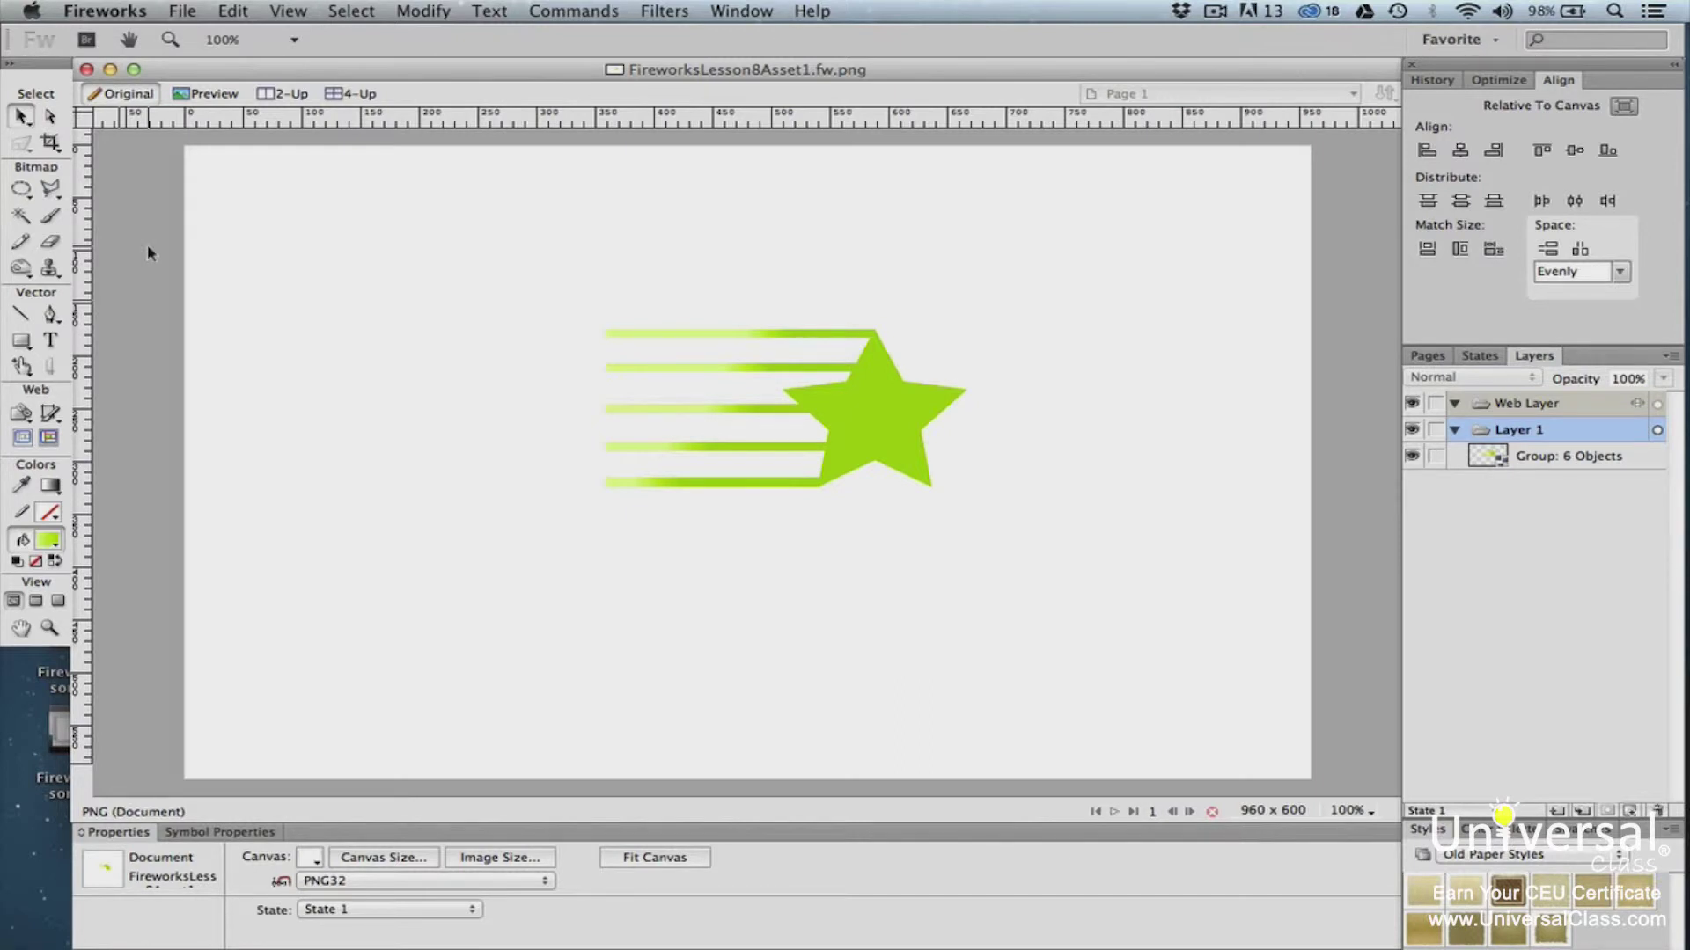
- Convert the star group into a graphic symbol named Starburst
click(655, 348)
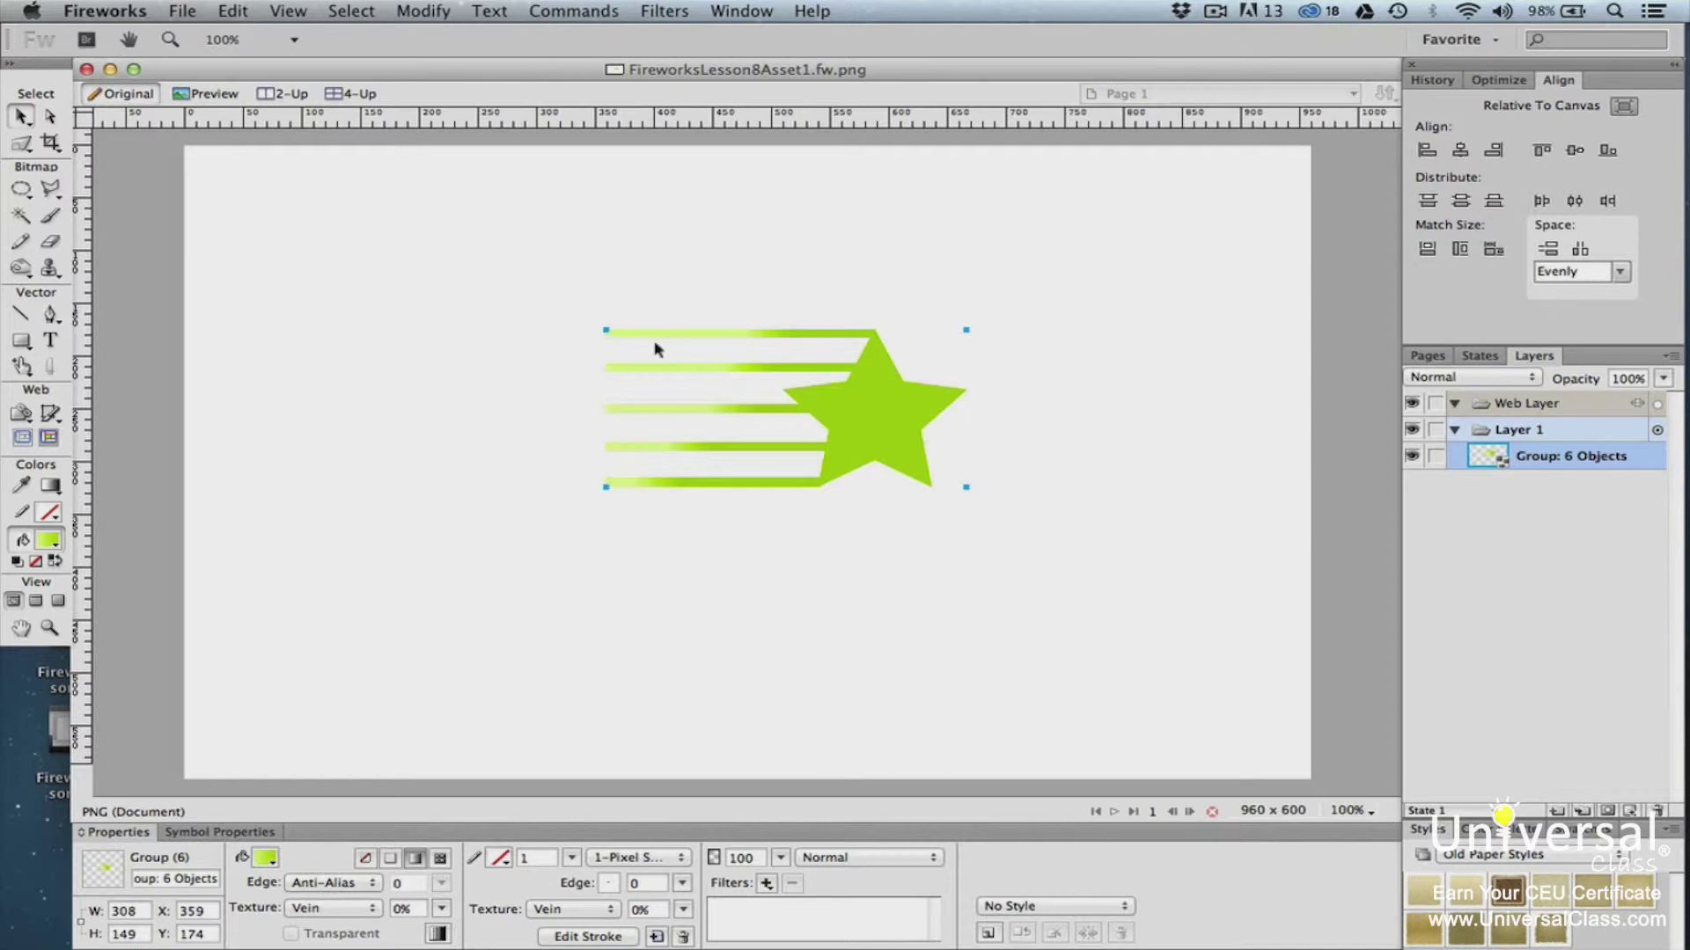
click(430, 12)
mouse_move(458, 89)
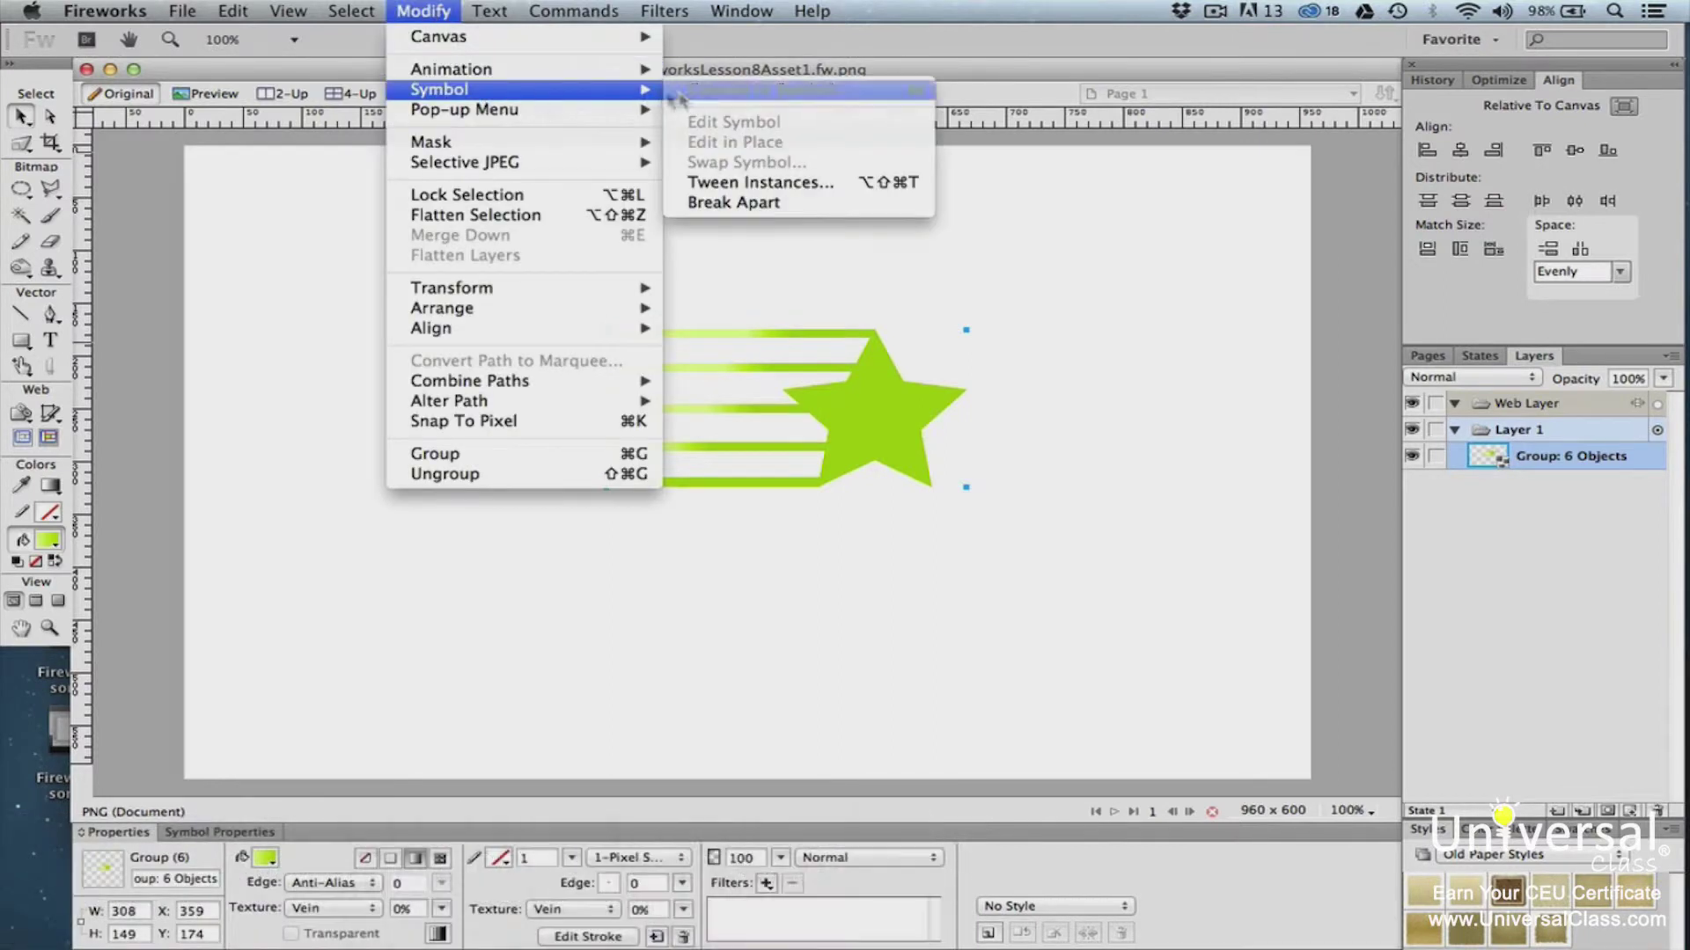
click(718, 95)
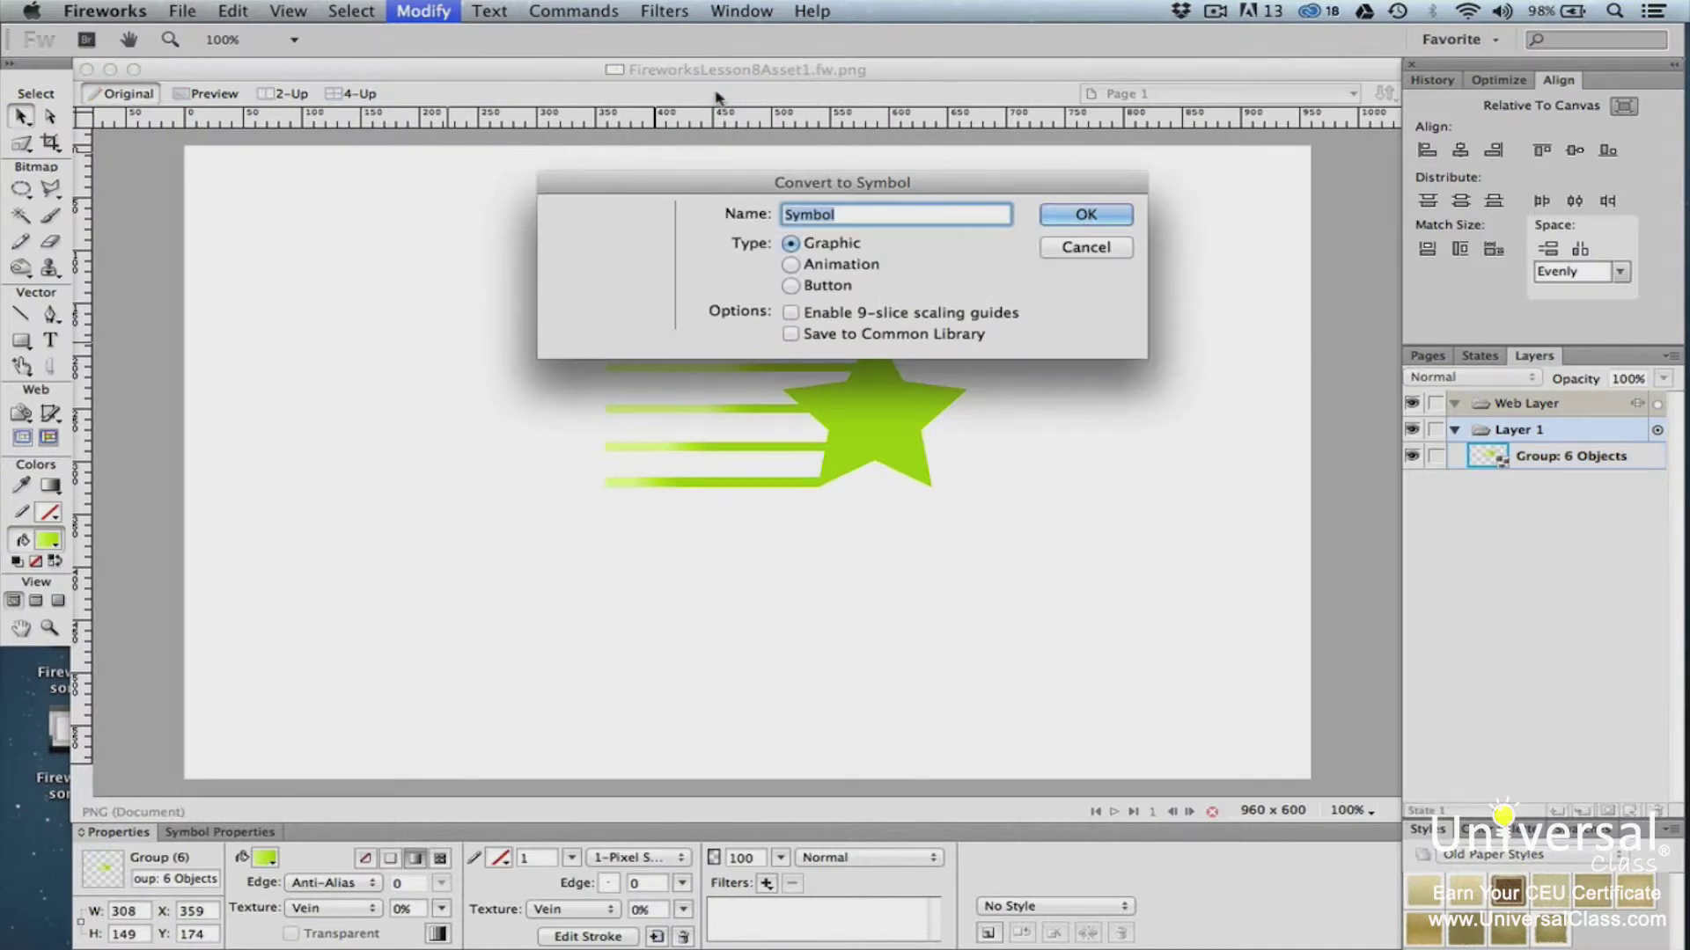
text(Starburst)
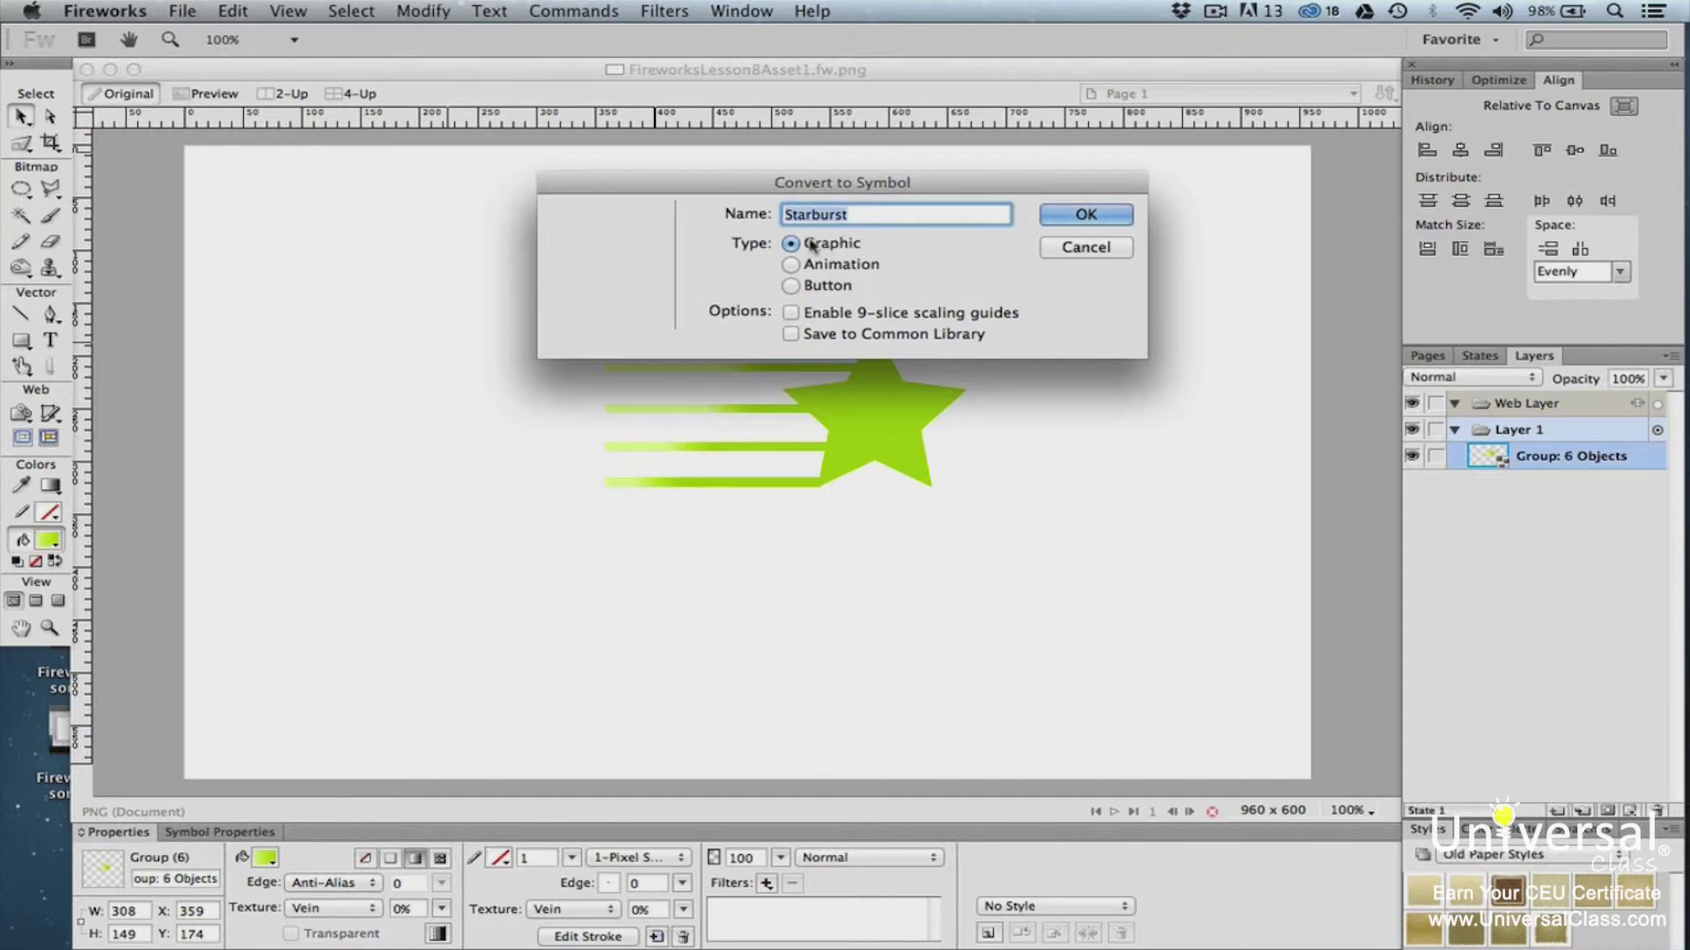
click(1059, 219)
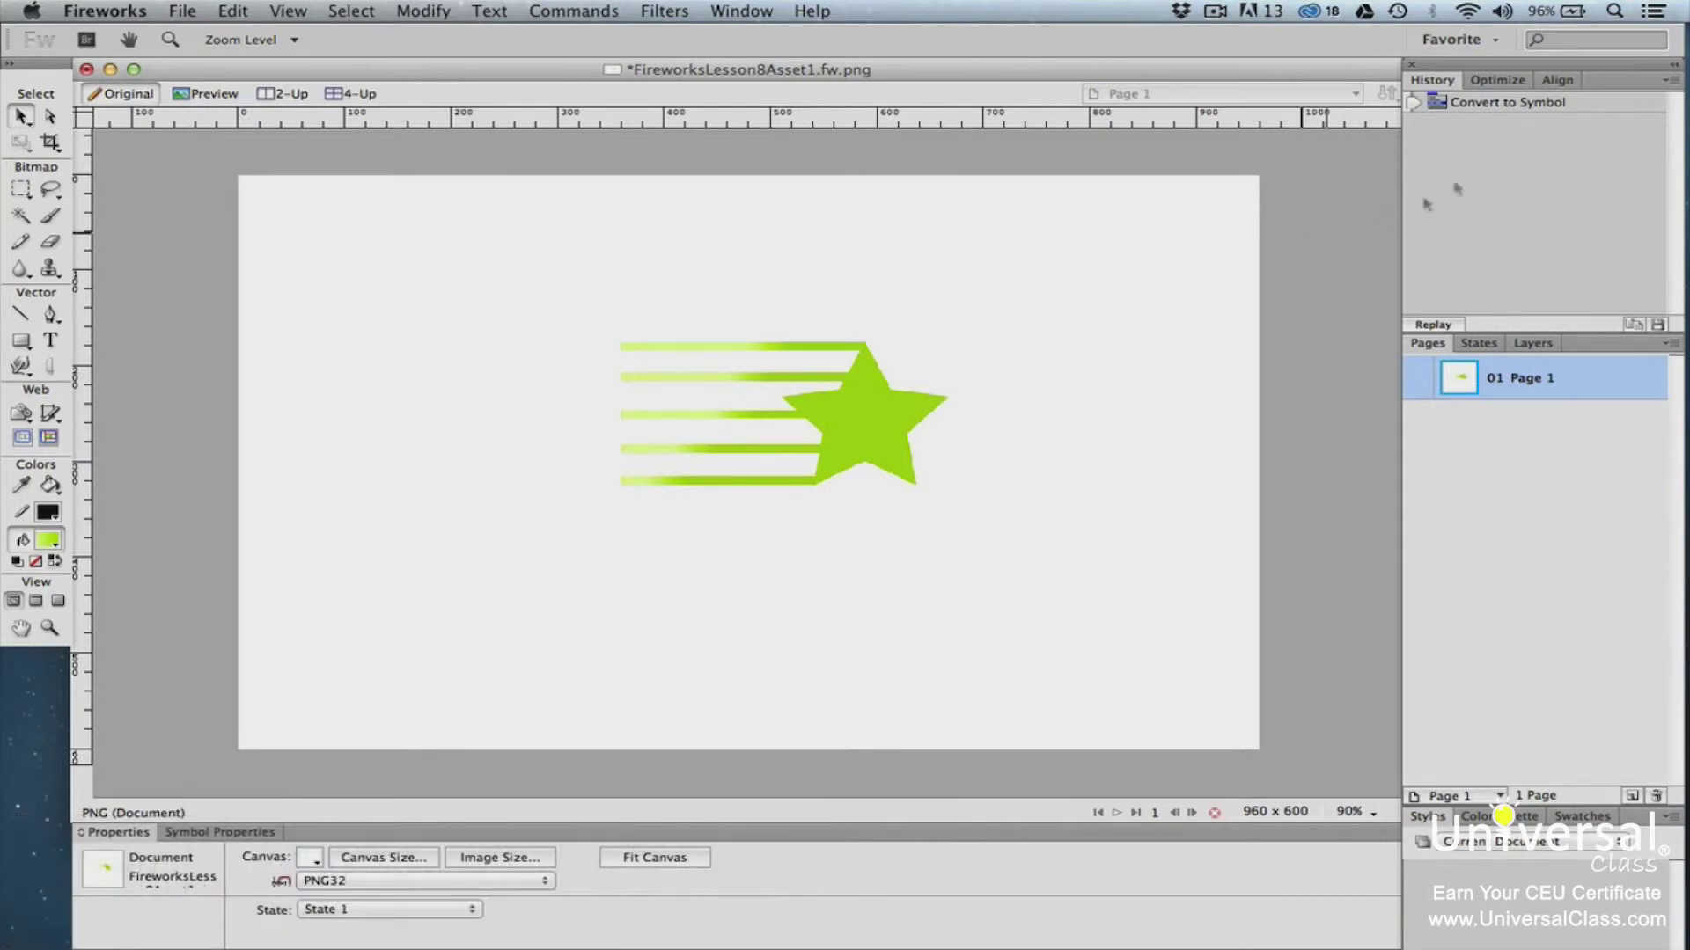
- Place a second Starburst instance from the document library below the original, at about X 464, Y 384
click(1673, 67)
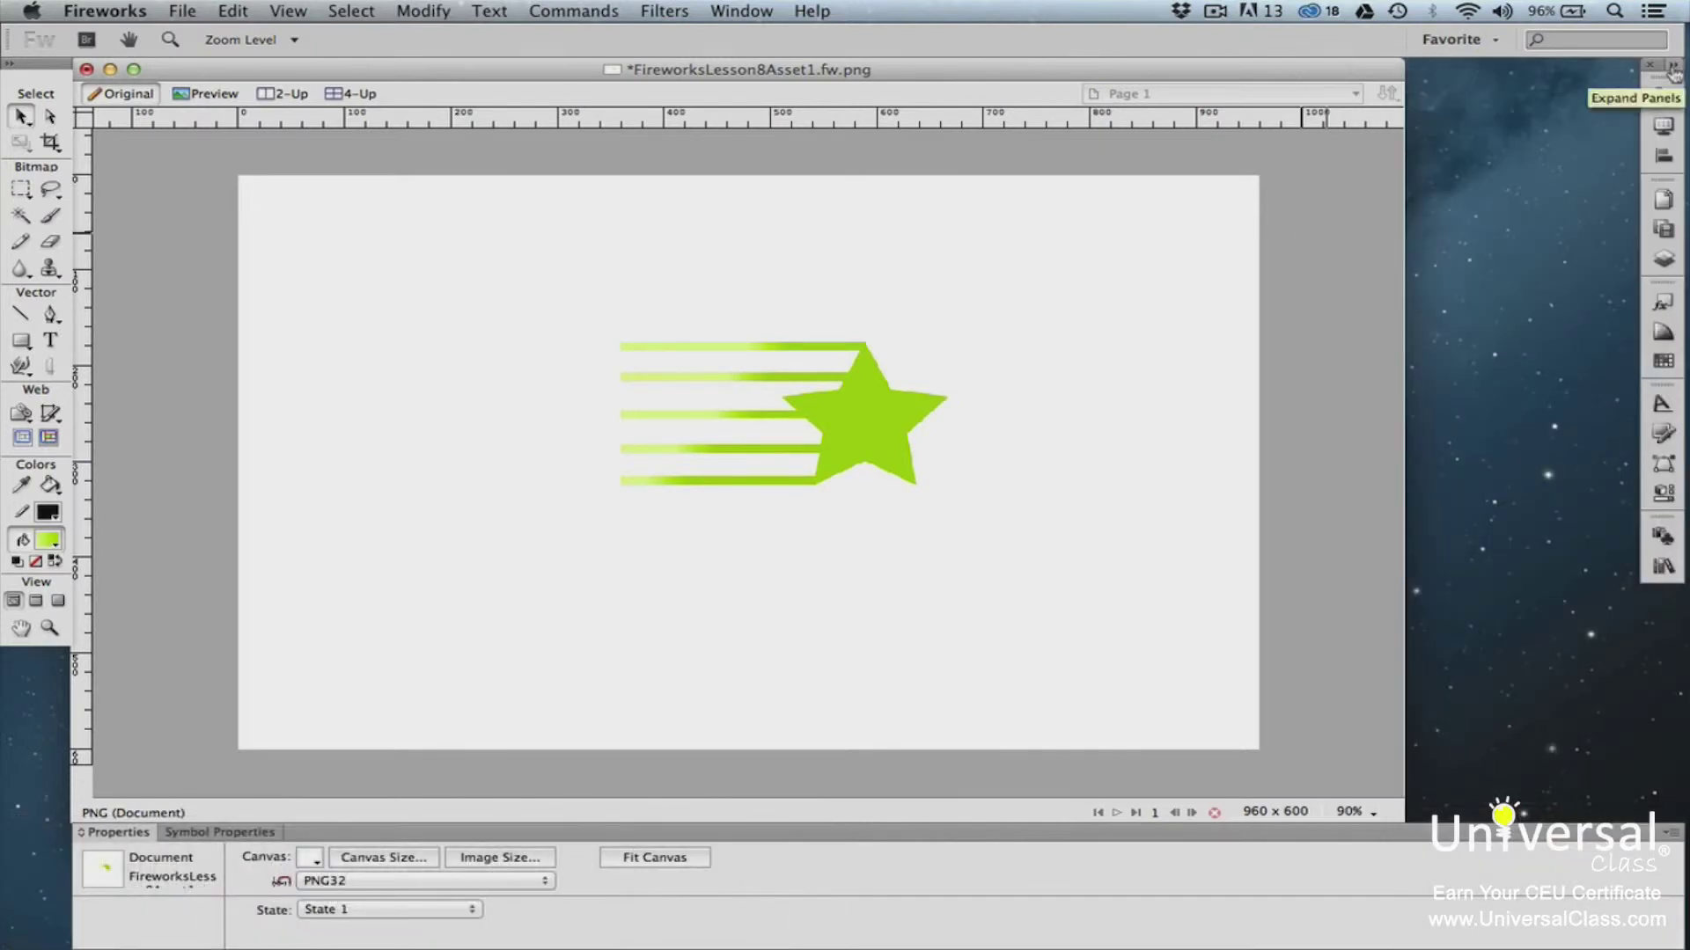
click(1663, 536)
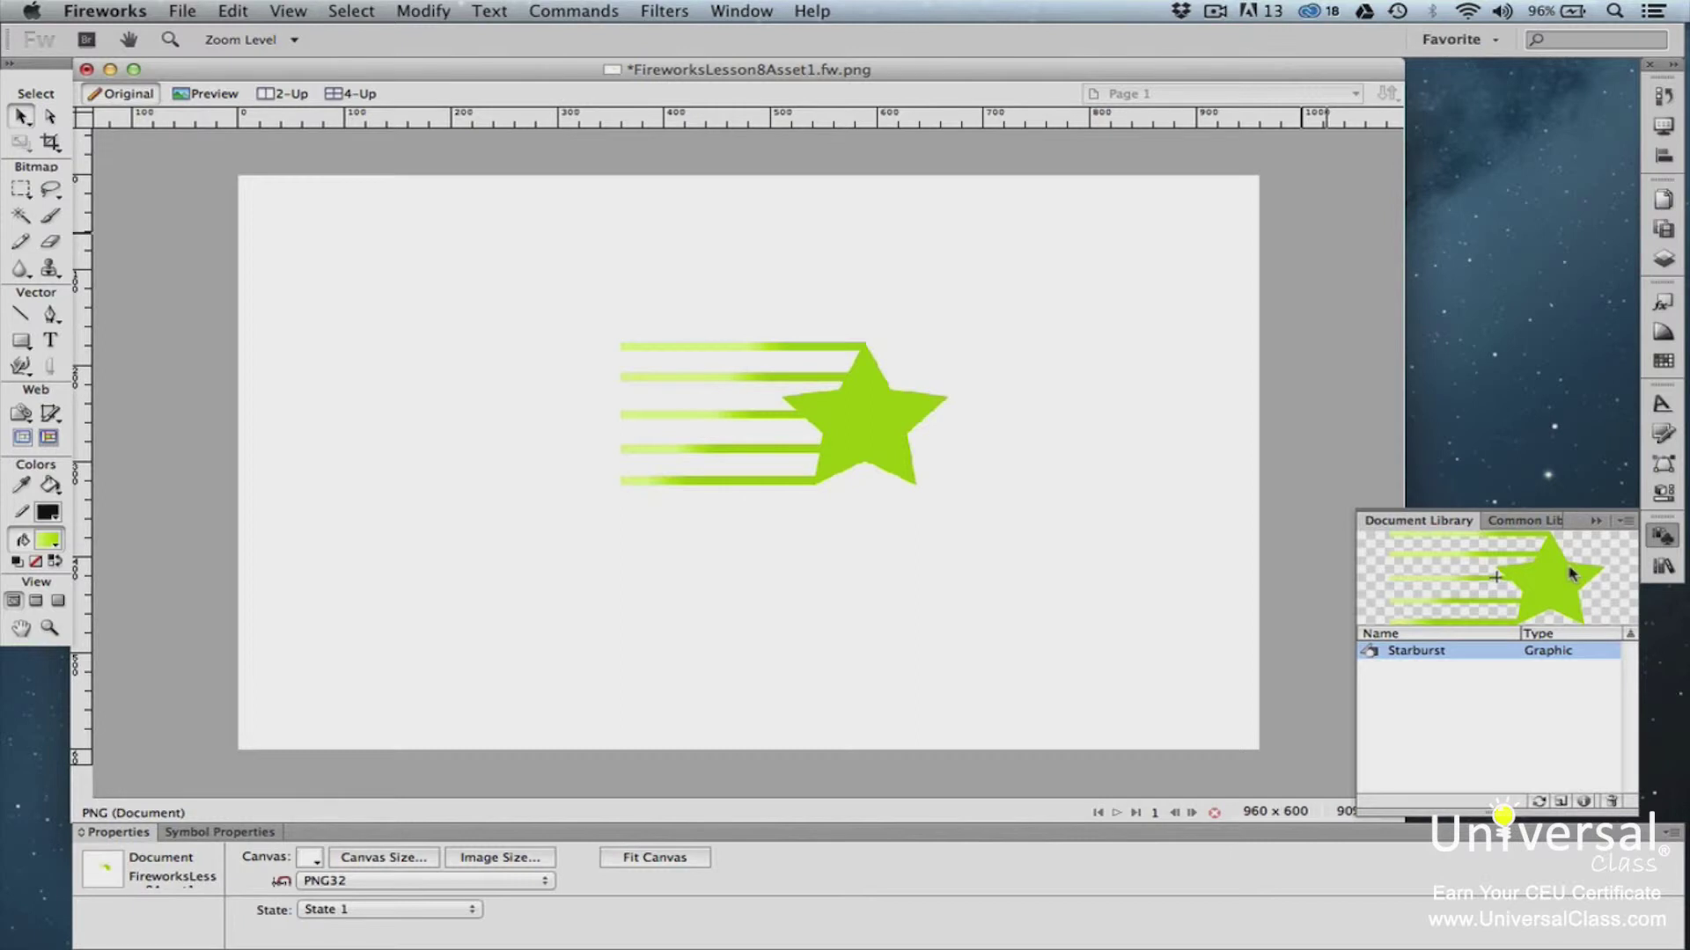
drag(1542, 597, 896, 619)
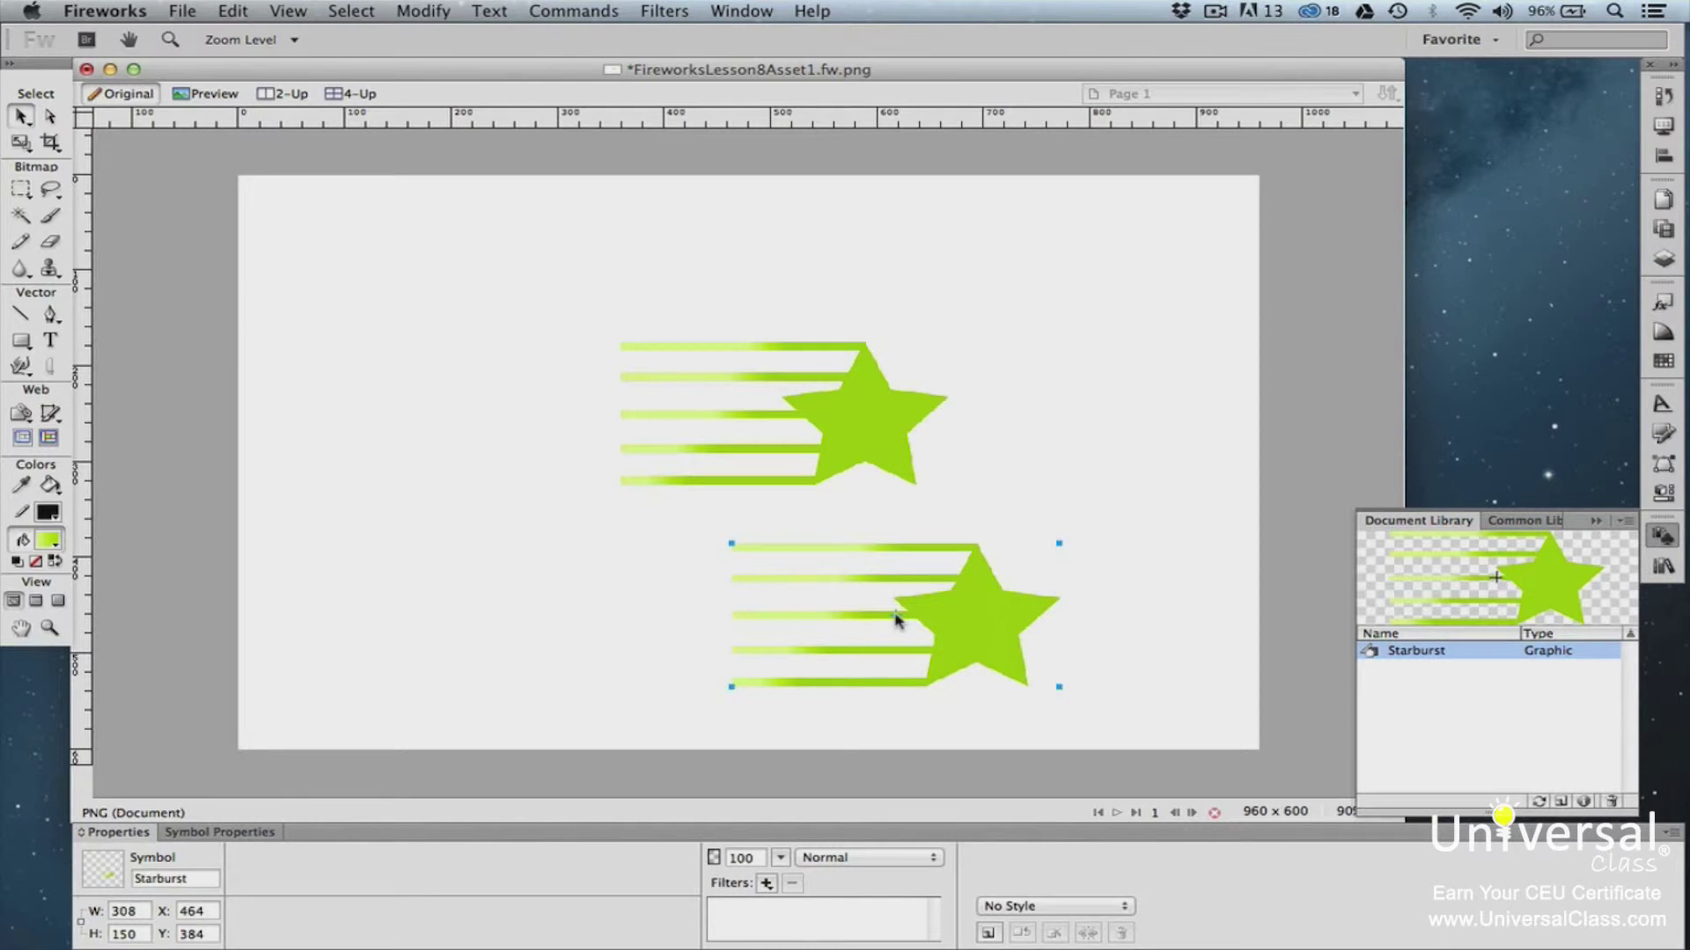
click(1316, 601)
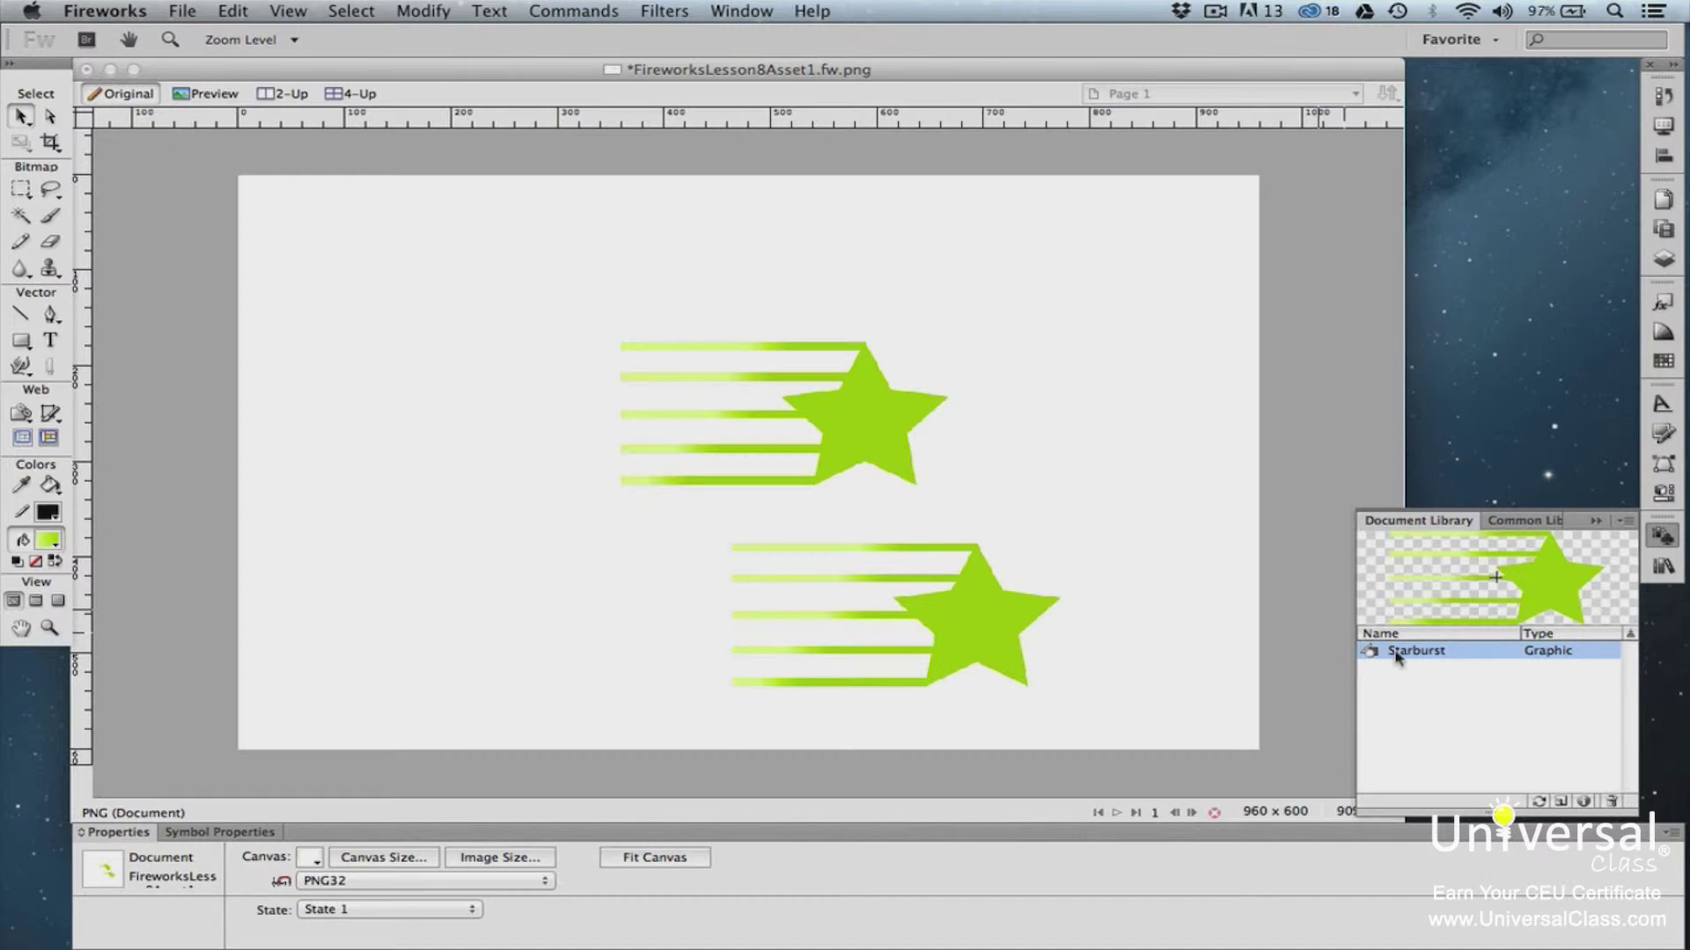
- Save the Starburst symbol to the Common Library as Starburst.graphic in the Custom Symbols folder
click(1622, 521)
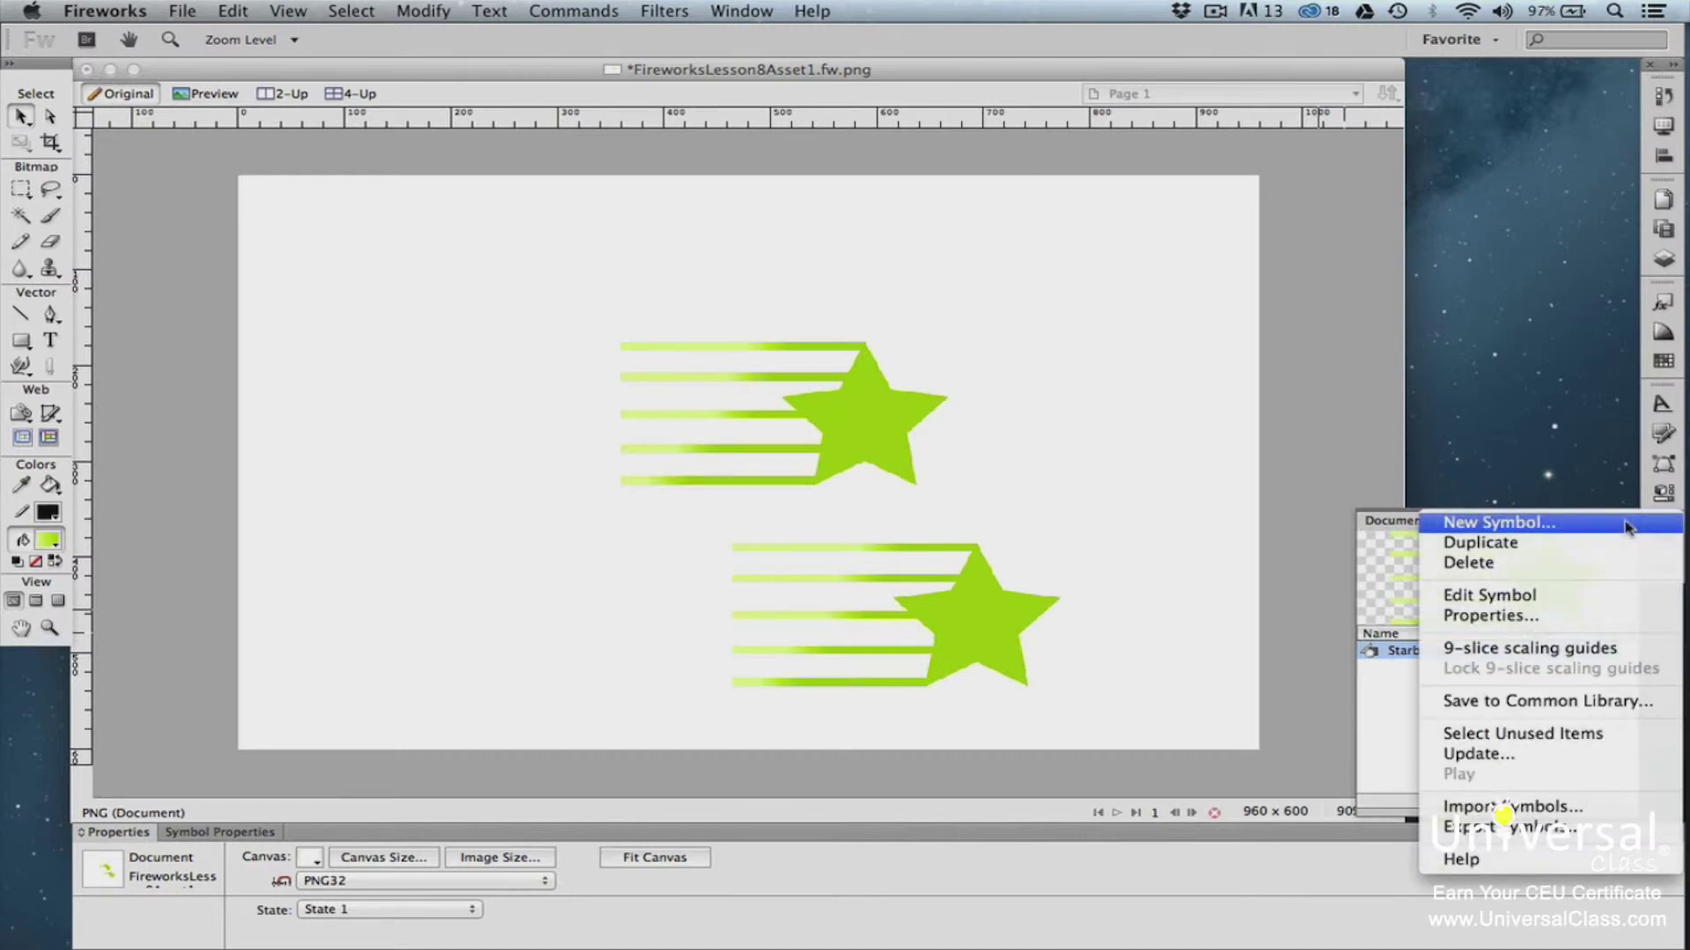
click(1613, 701)
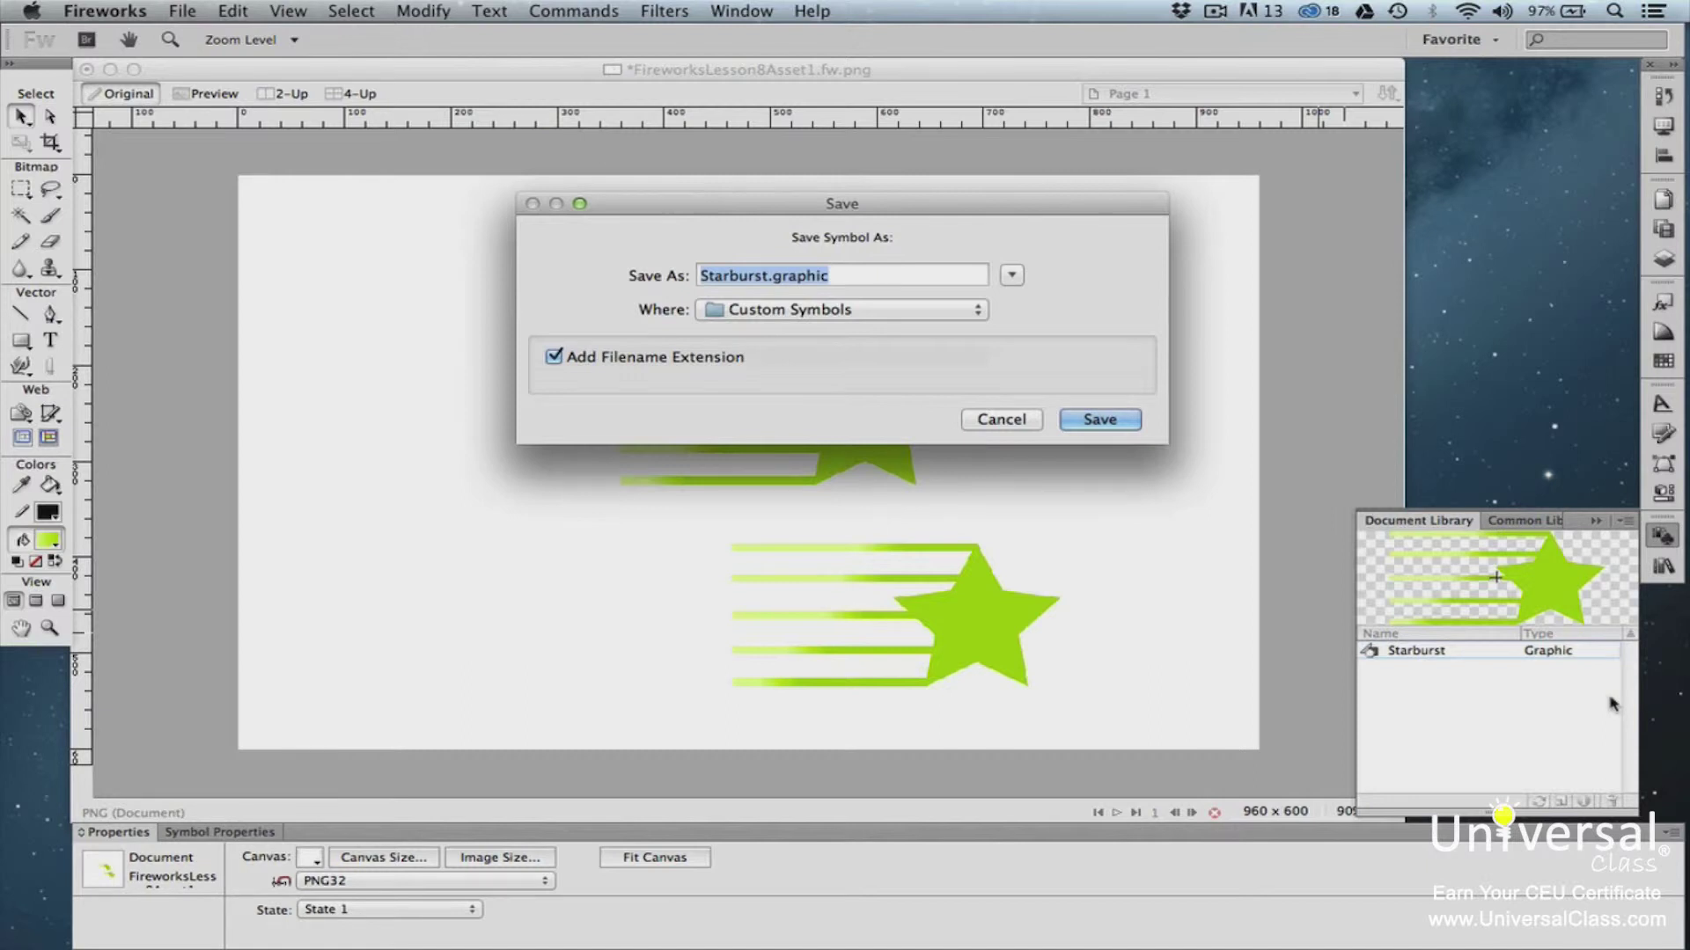
click(1110, 421)
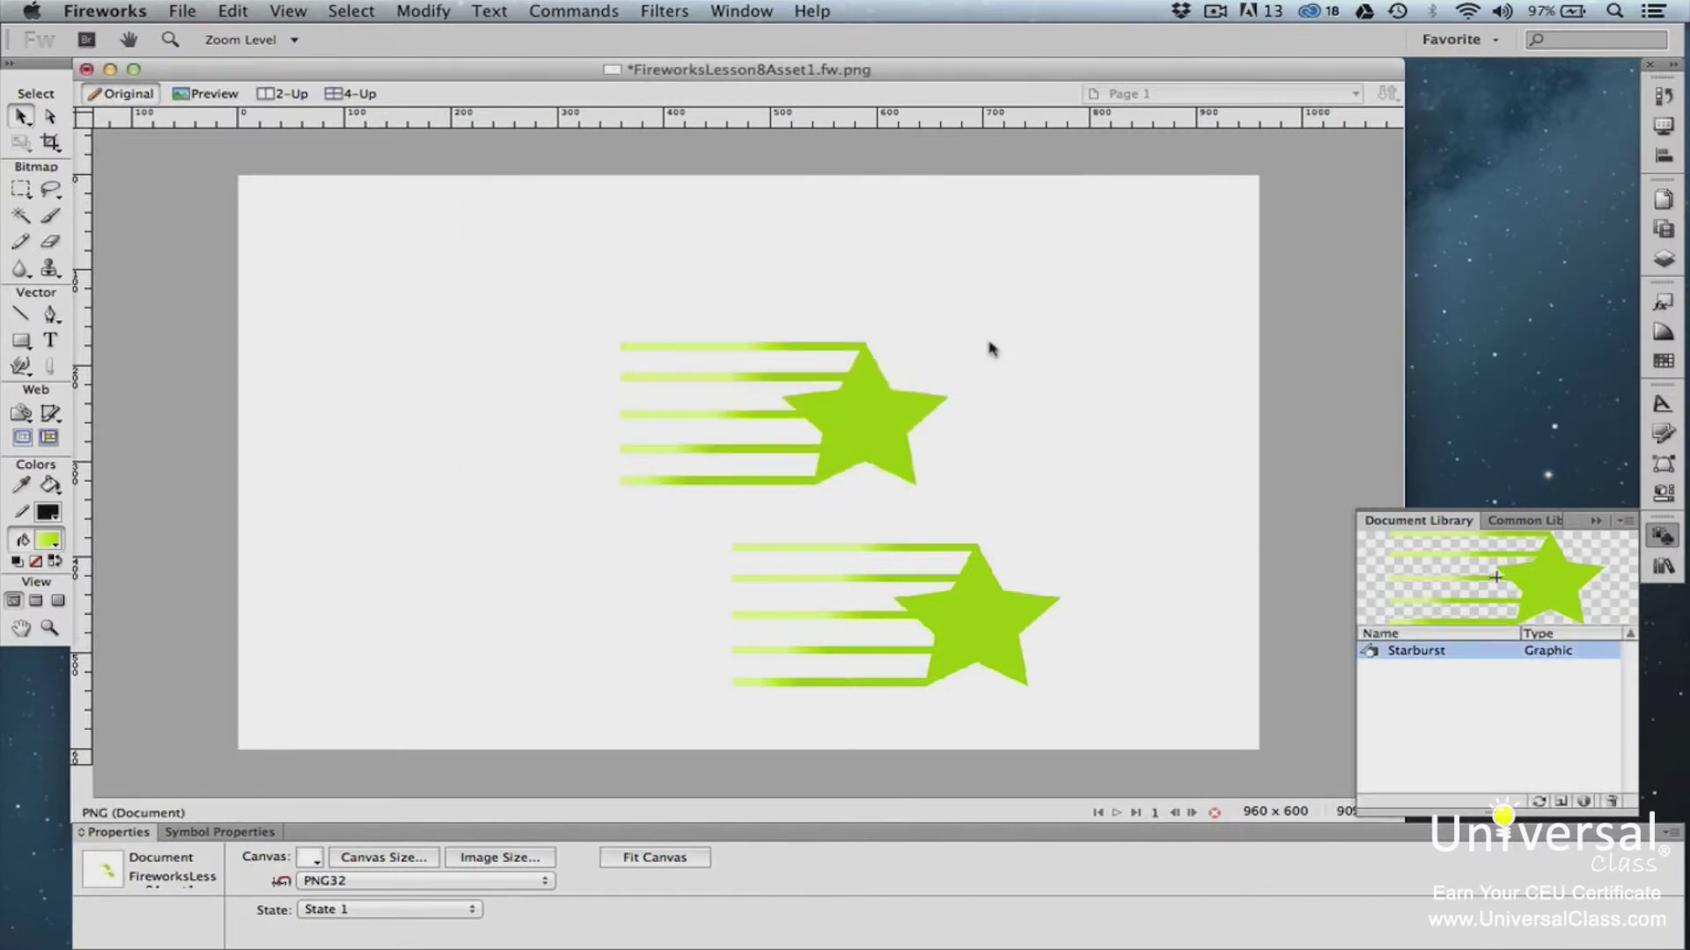
- Locate the Starburst symbol in the Custom Symbols folder of the Common Library
click(1658, 566)
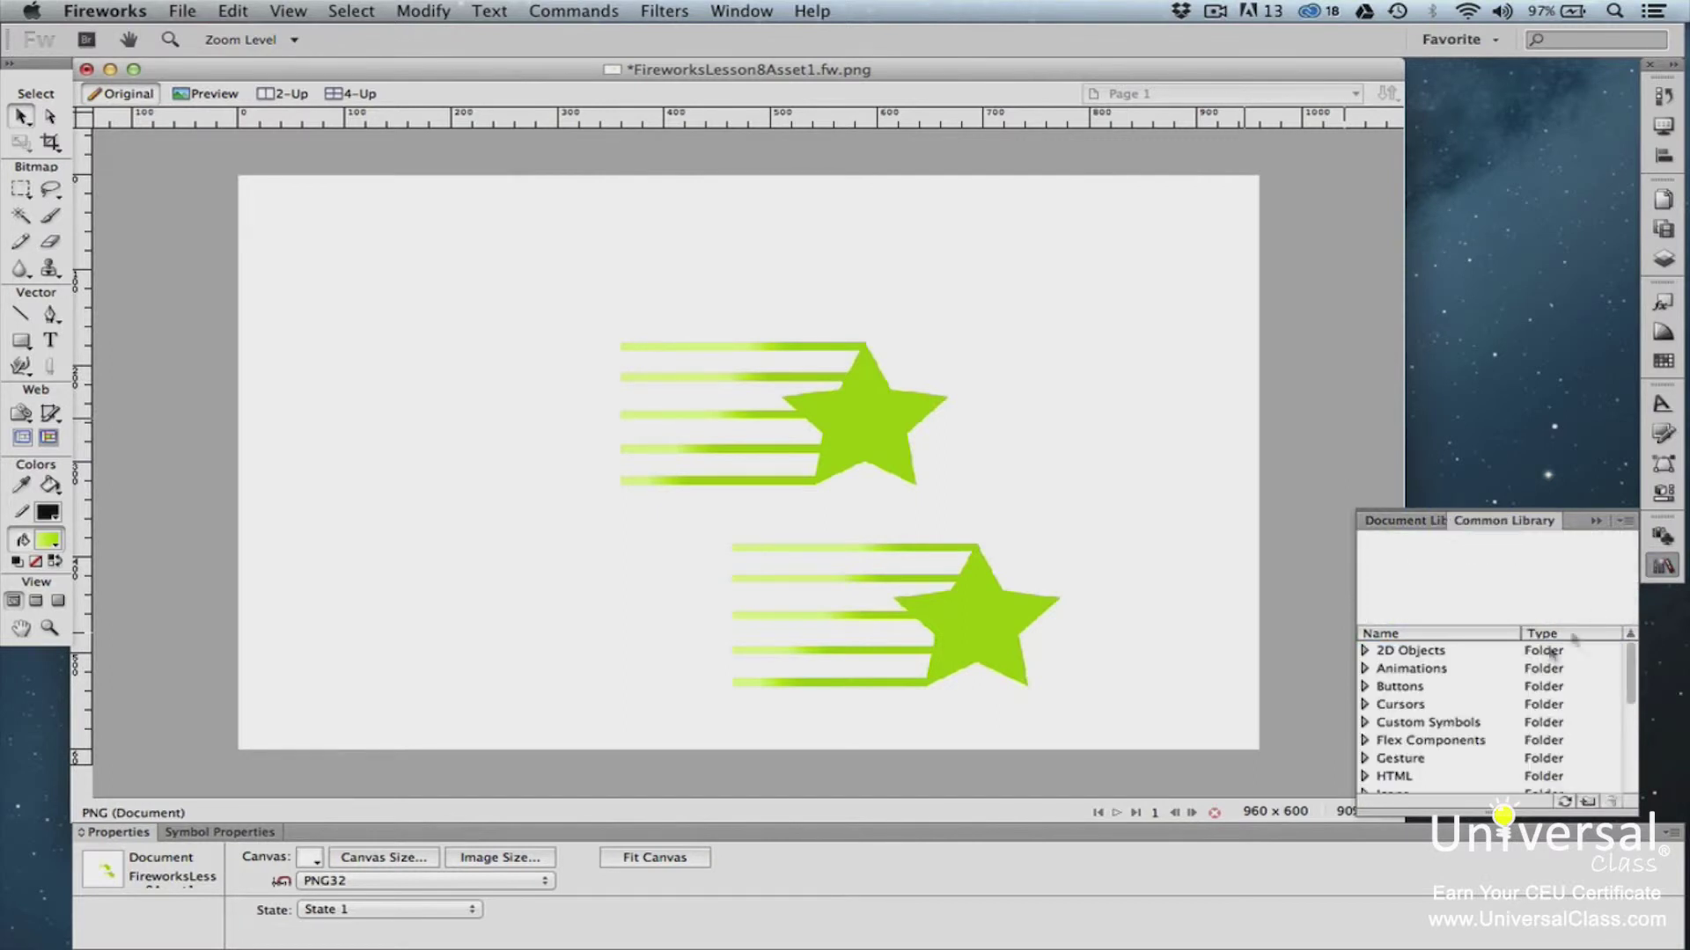
click(1366, 724)
click(1365, 723)
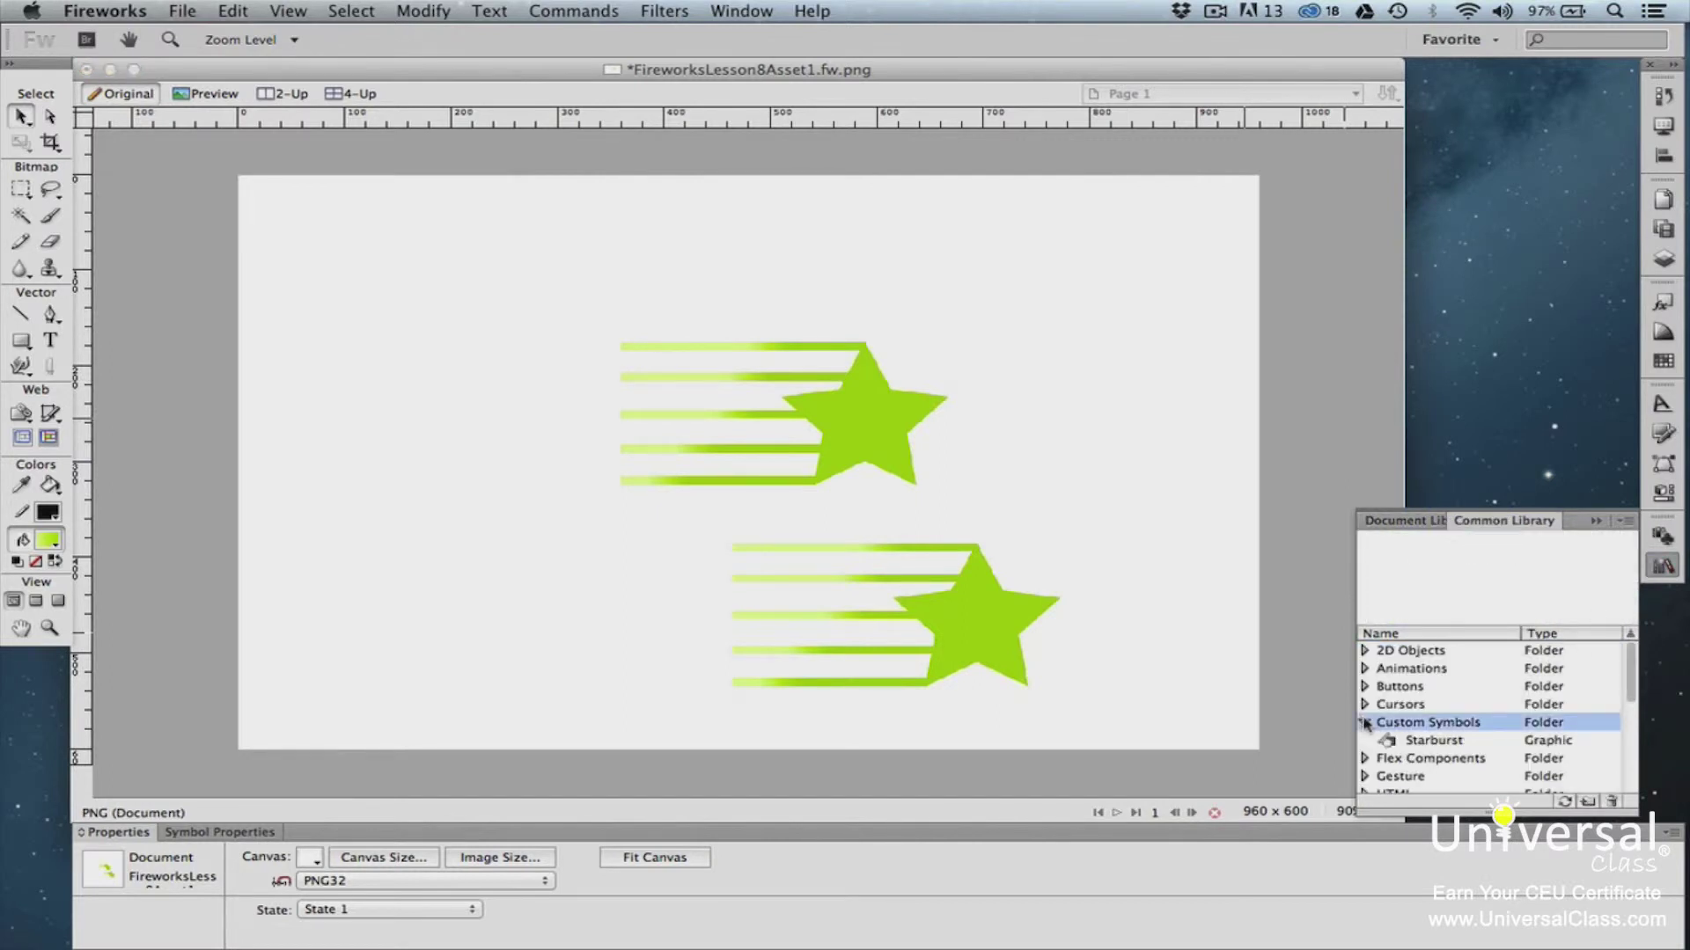
click(1394, 743)
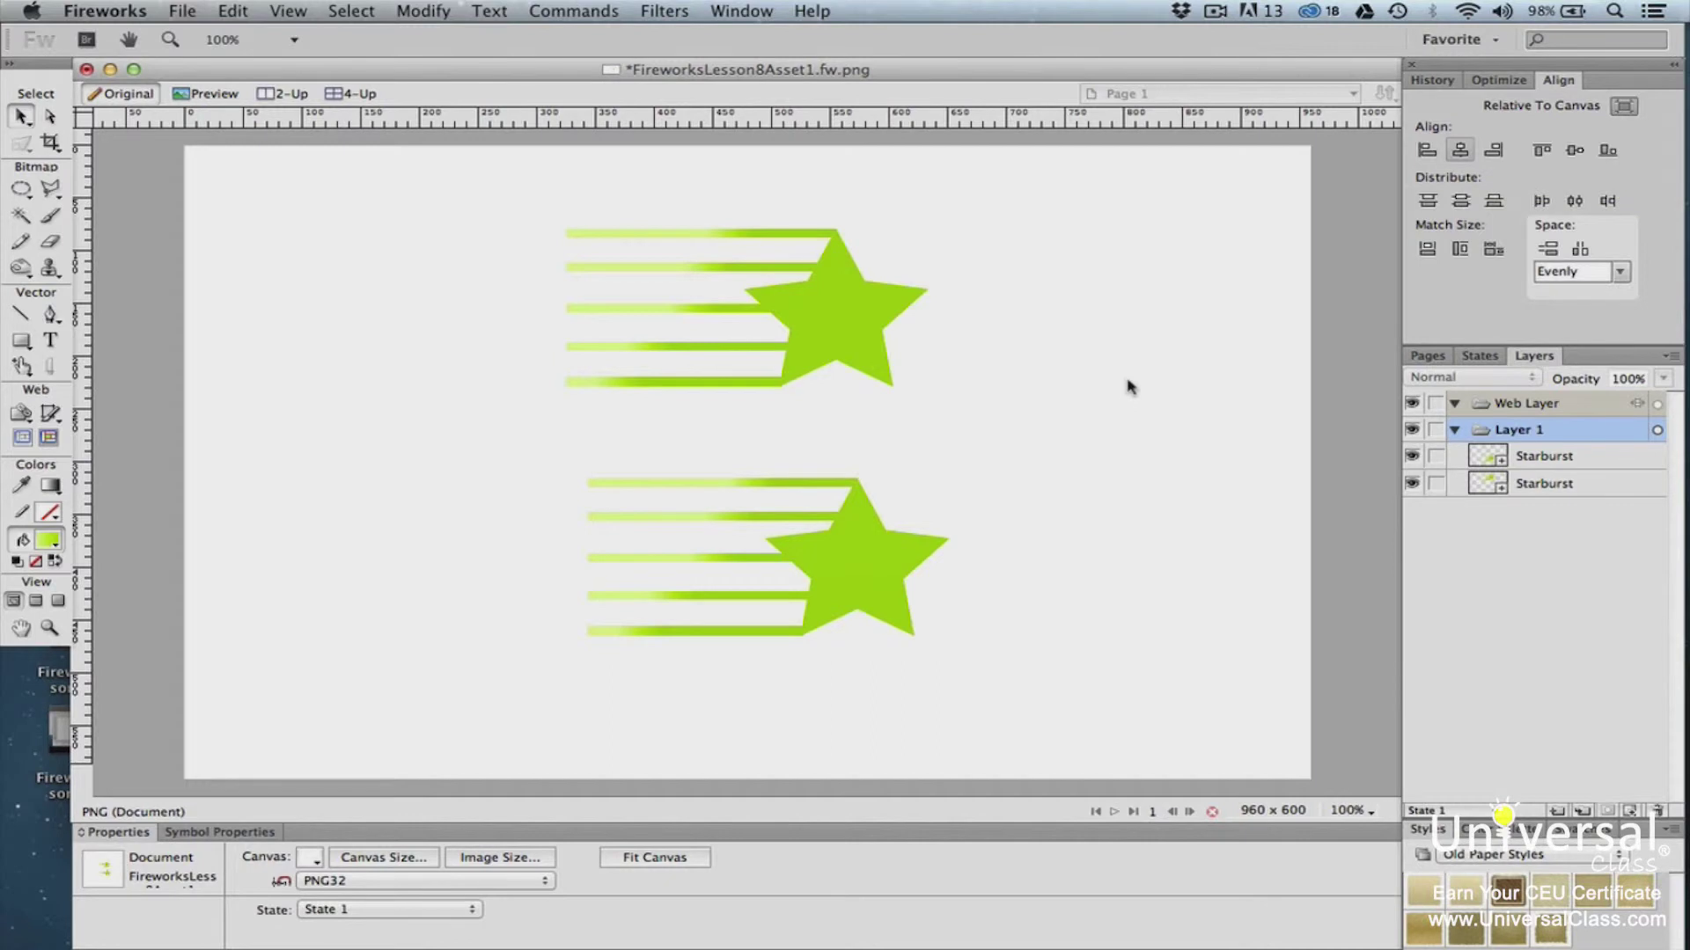
- Open the upper Starburst instance for in-place symbol editing, leaving nothing selected
click(869, 349)
double_click(868, 349)
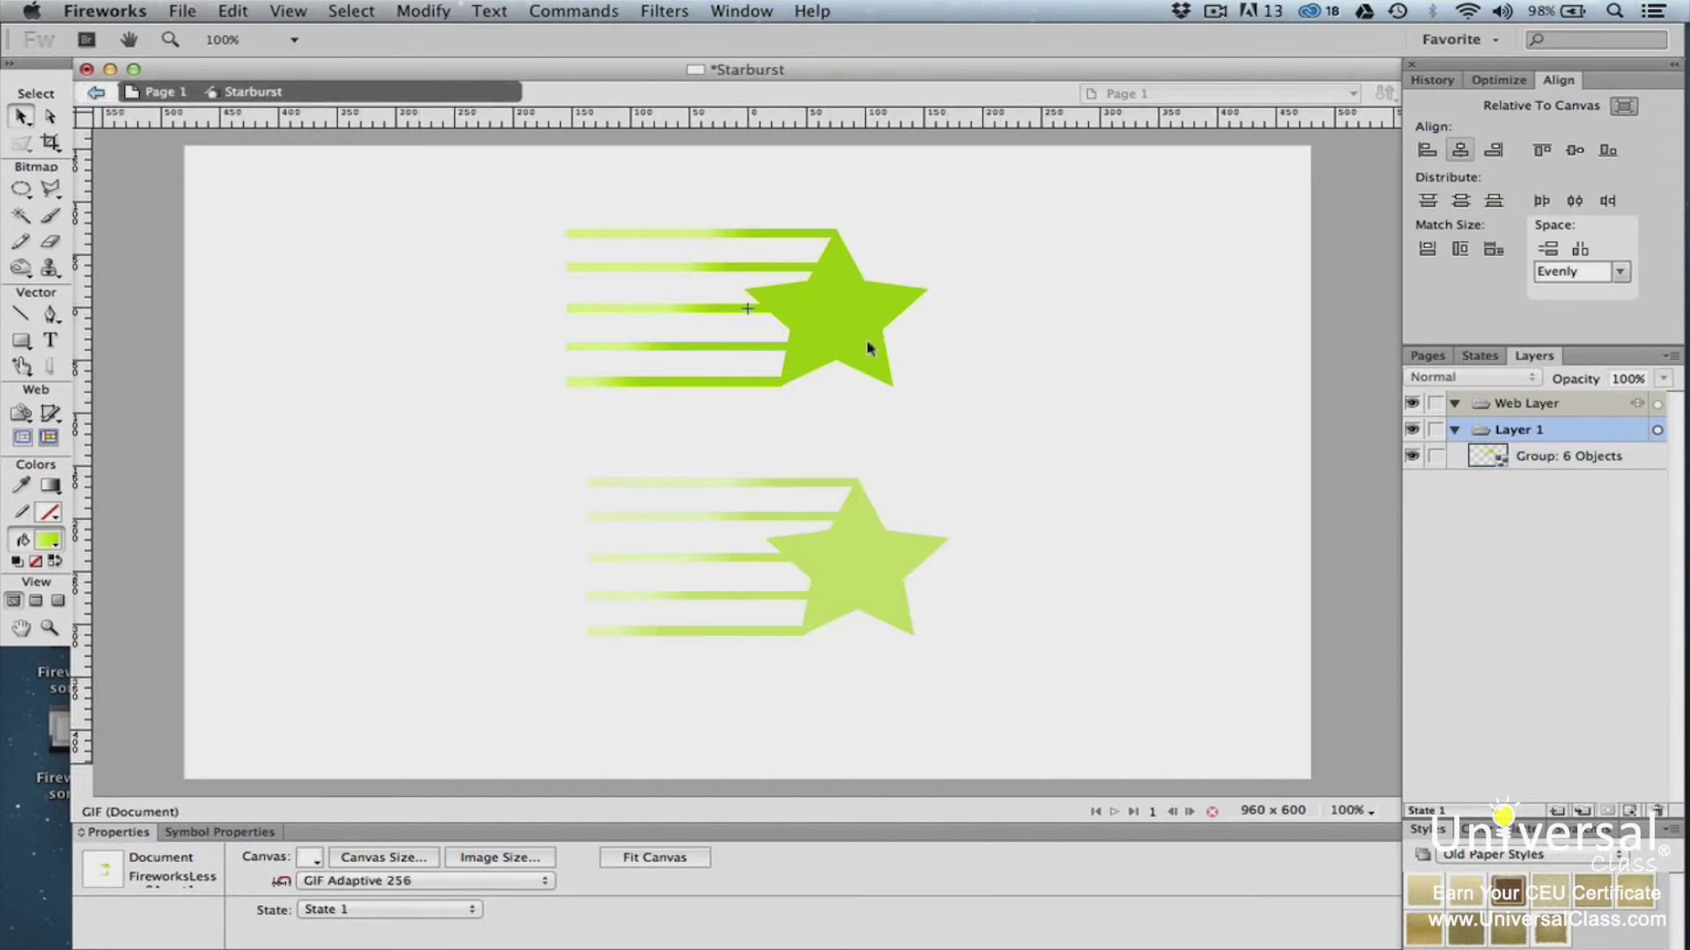
click(869, 348)
click(164, 201)
- Give only the star path inside the Starburst symbol a dark green stroke using Subselection, and return to Page 1
click(51, 117)
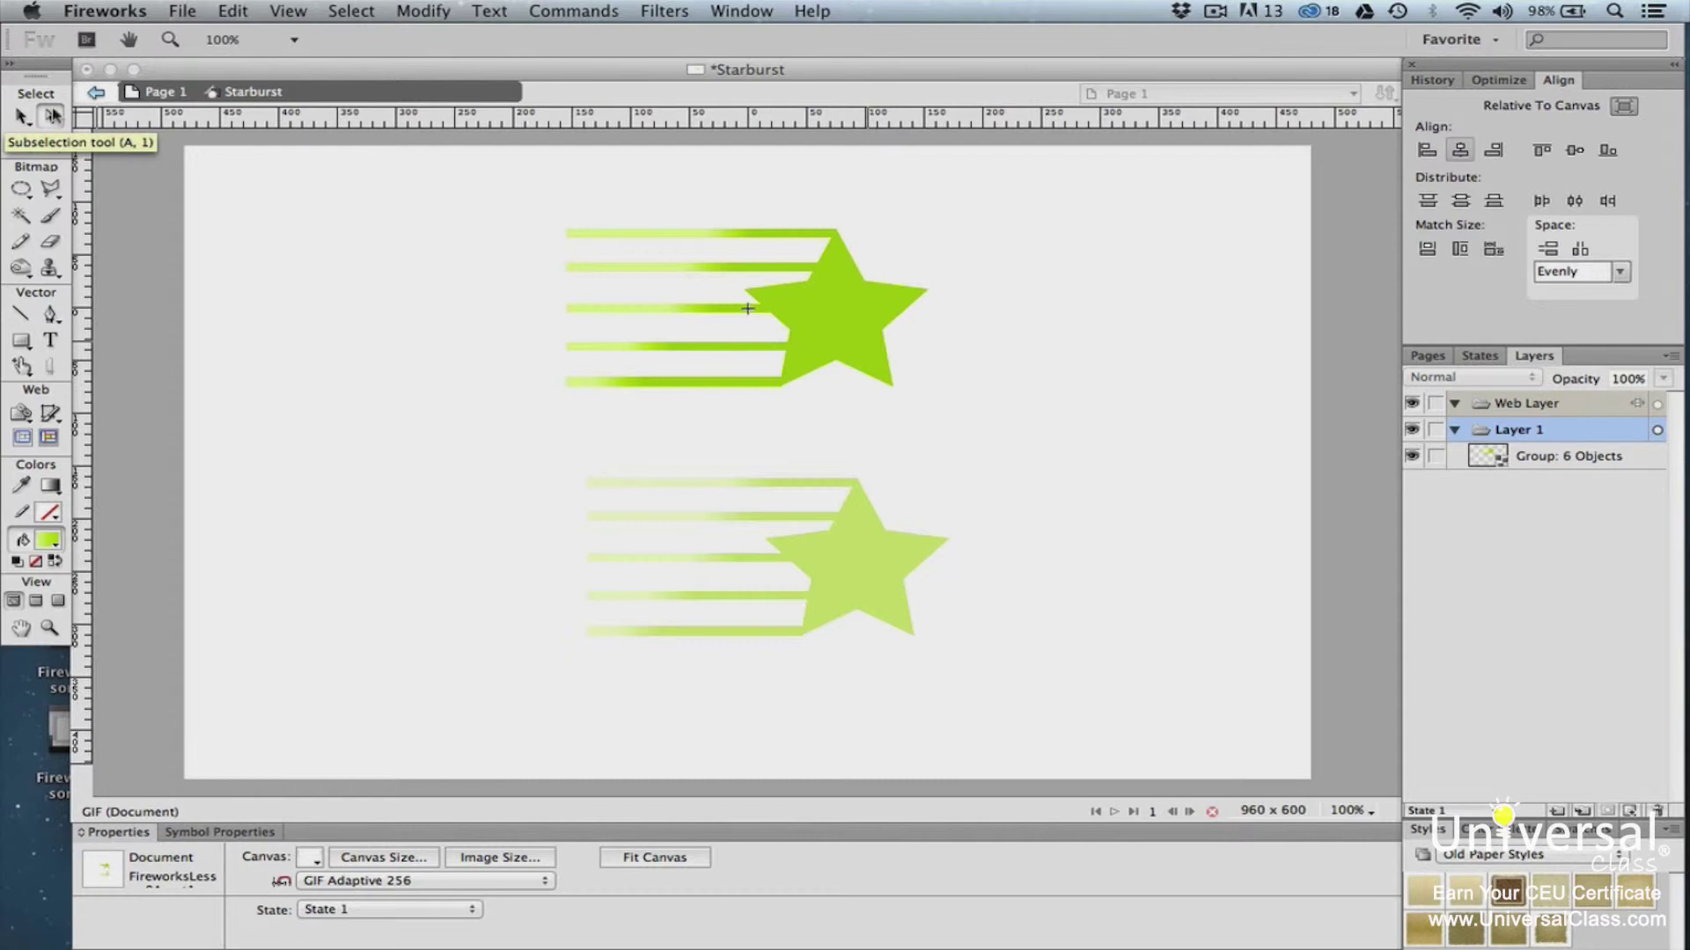
click(51, 115)
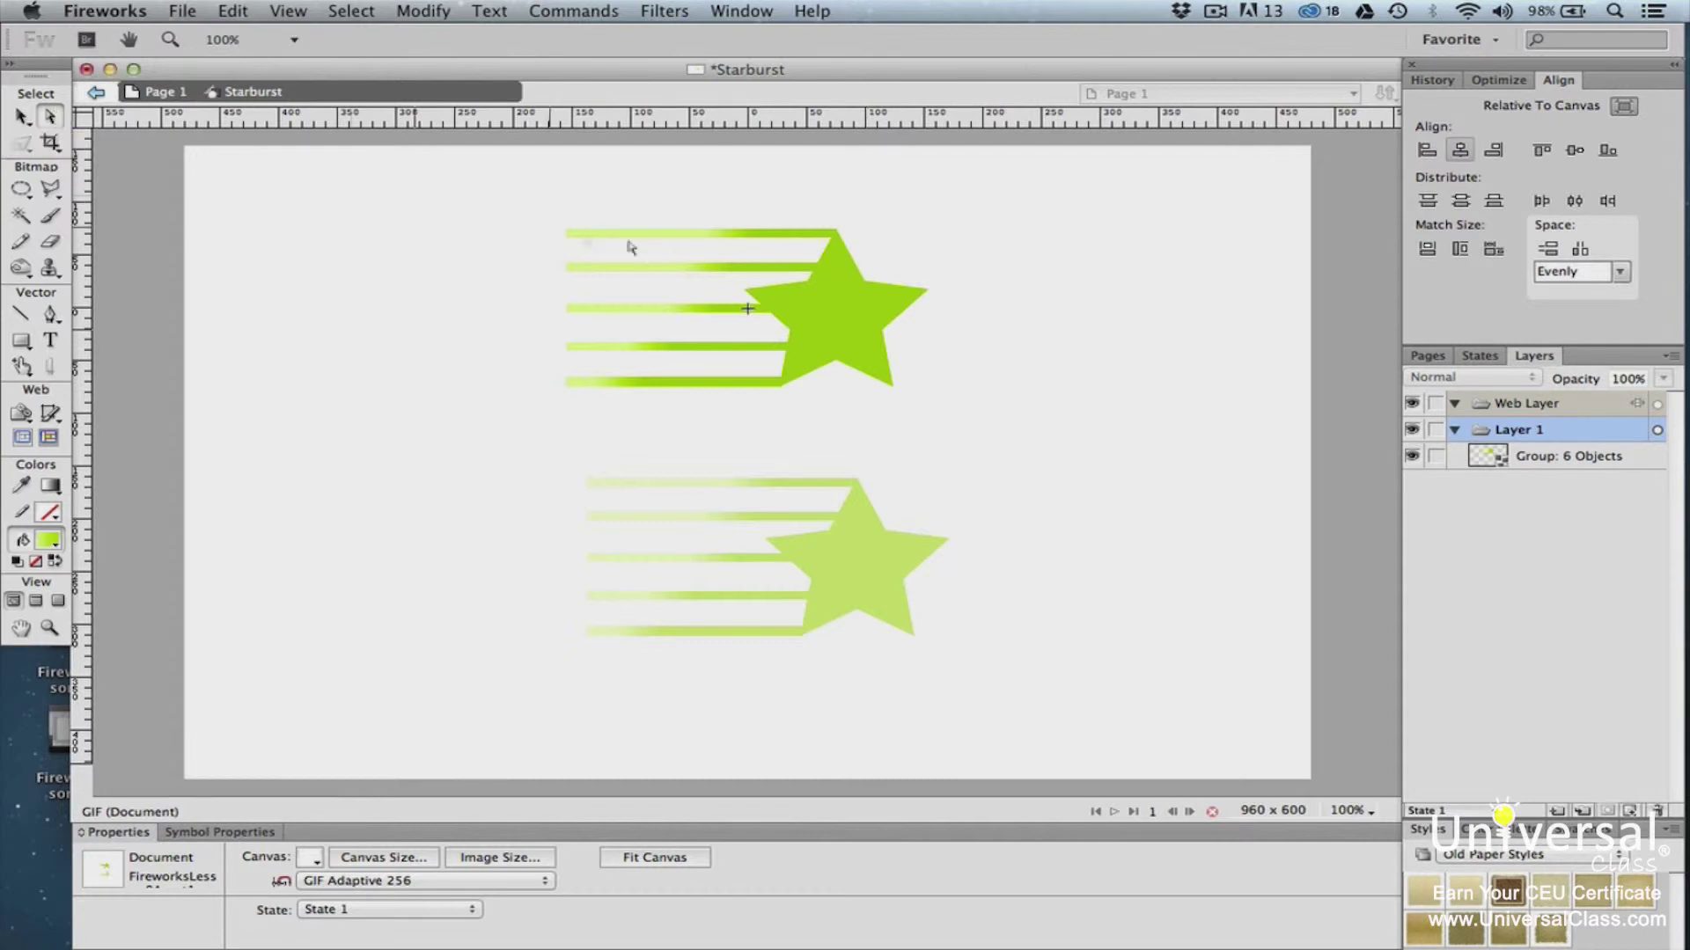
click(845, 319)
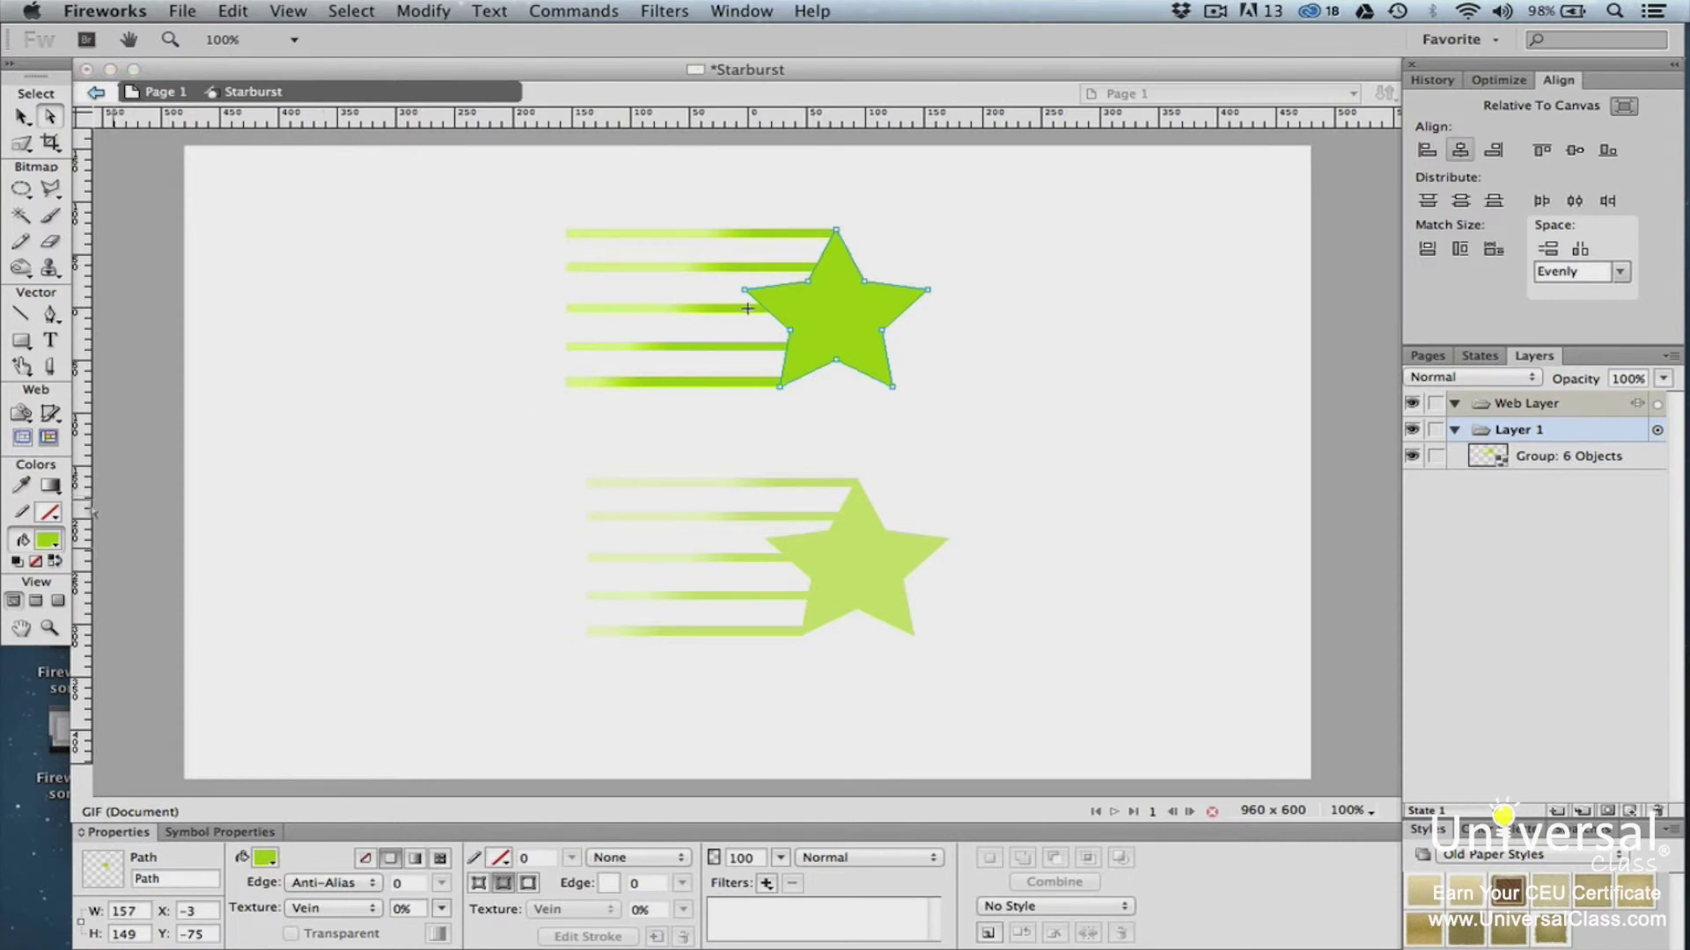
click(50, 515)
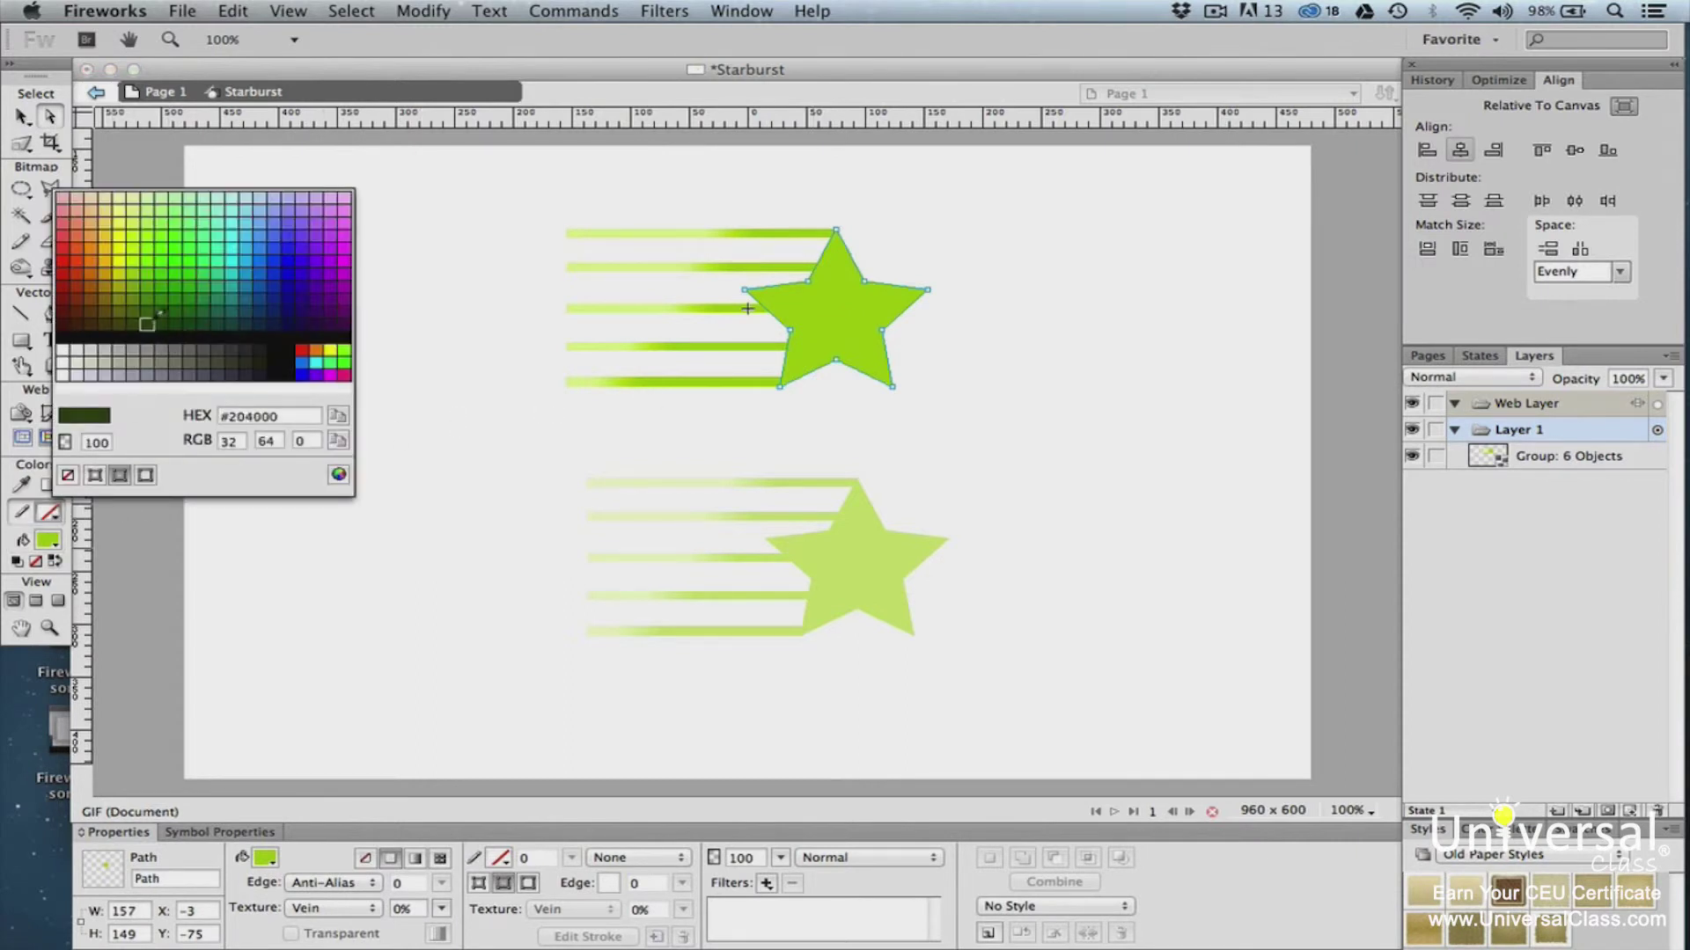
click(133, 311)
click(332, 335)
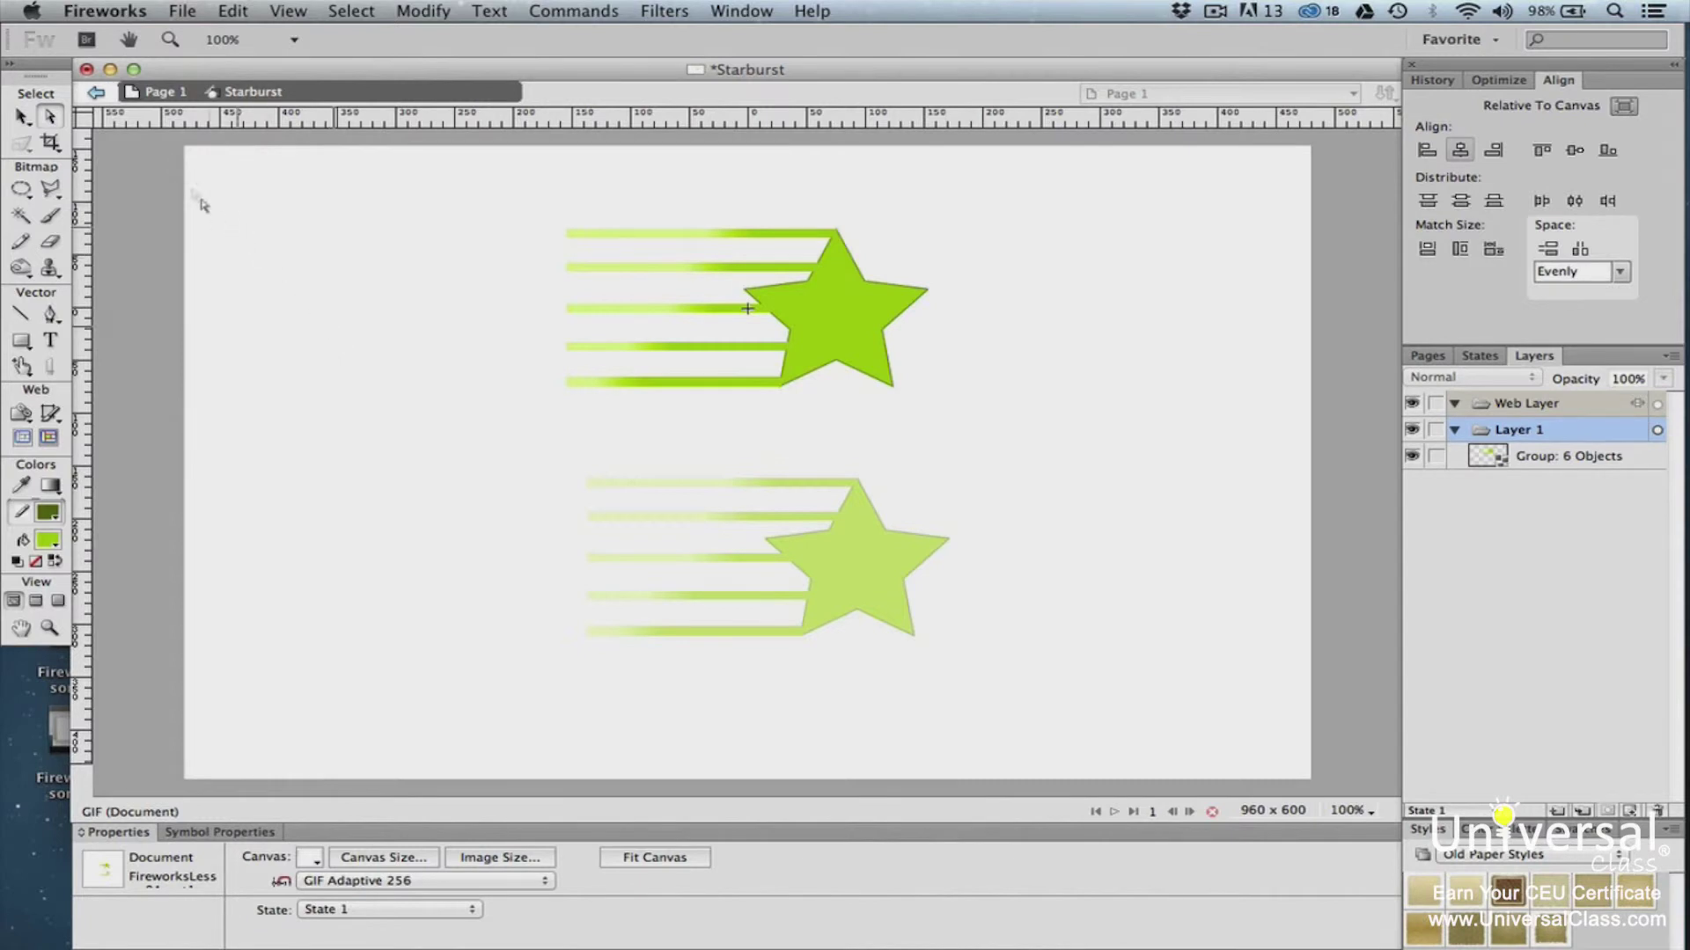
click(174, 92)
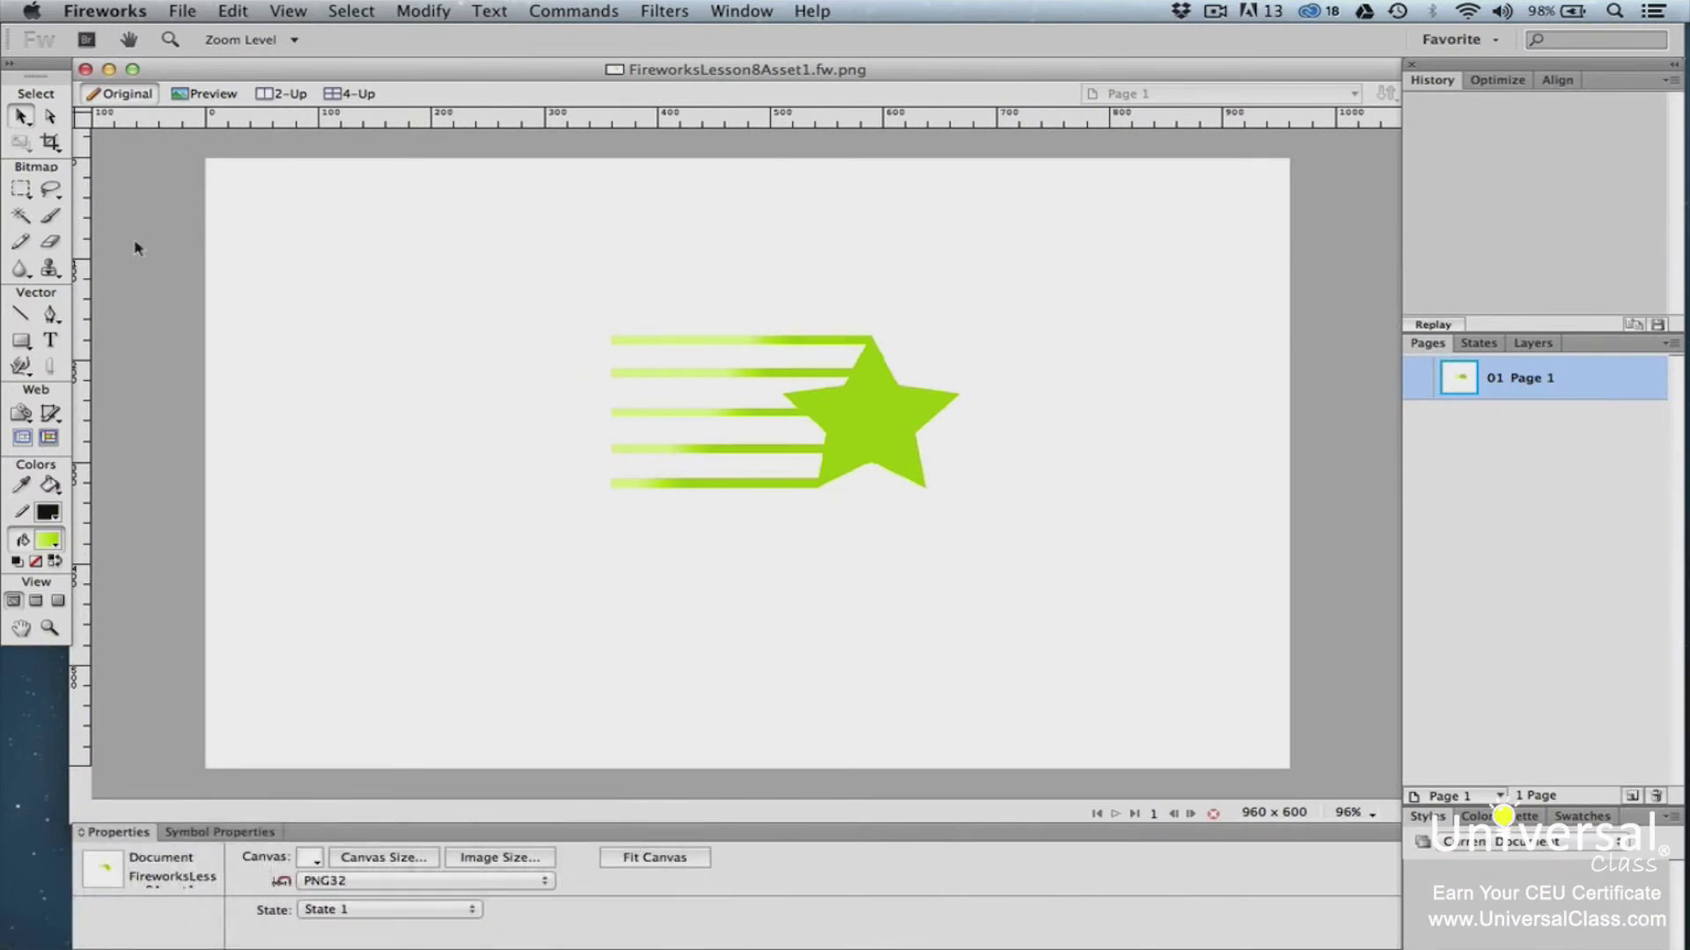
- Convert the star group in FireworksLesson8Asset1 into a button symbol, keeping the default name Symbol
click(697, 340)
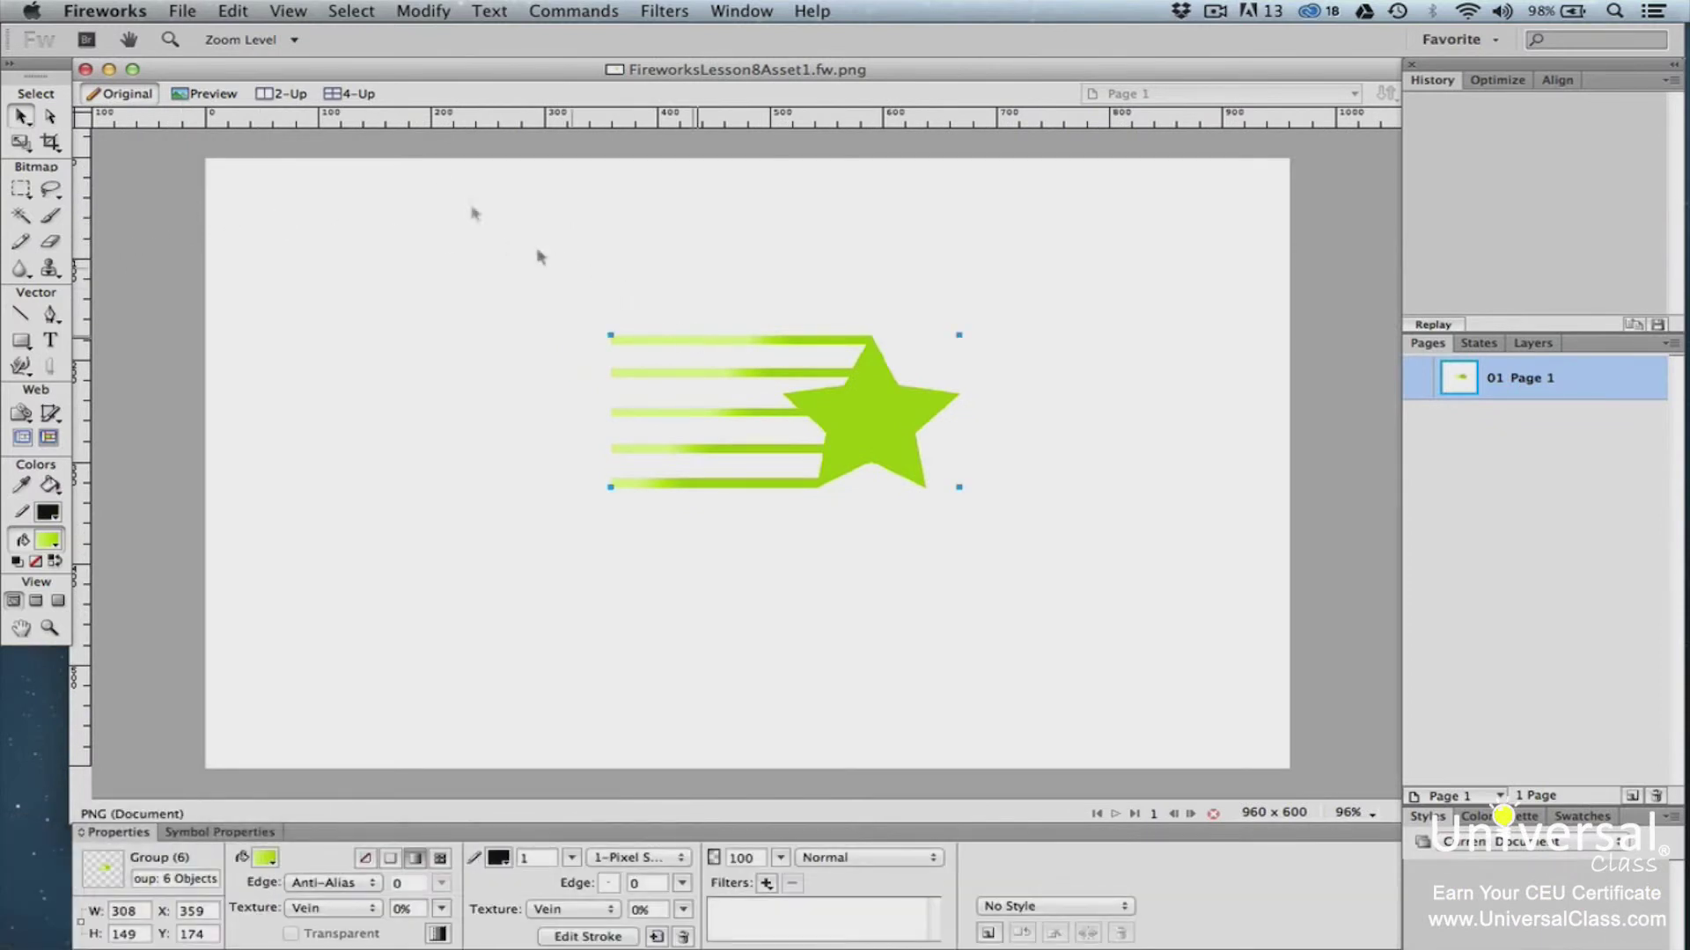
click(423, 10)
mouse_move(506, 89)
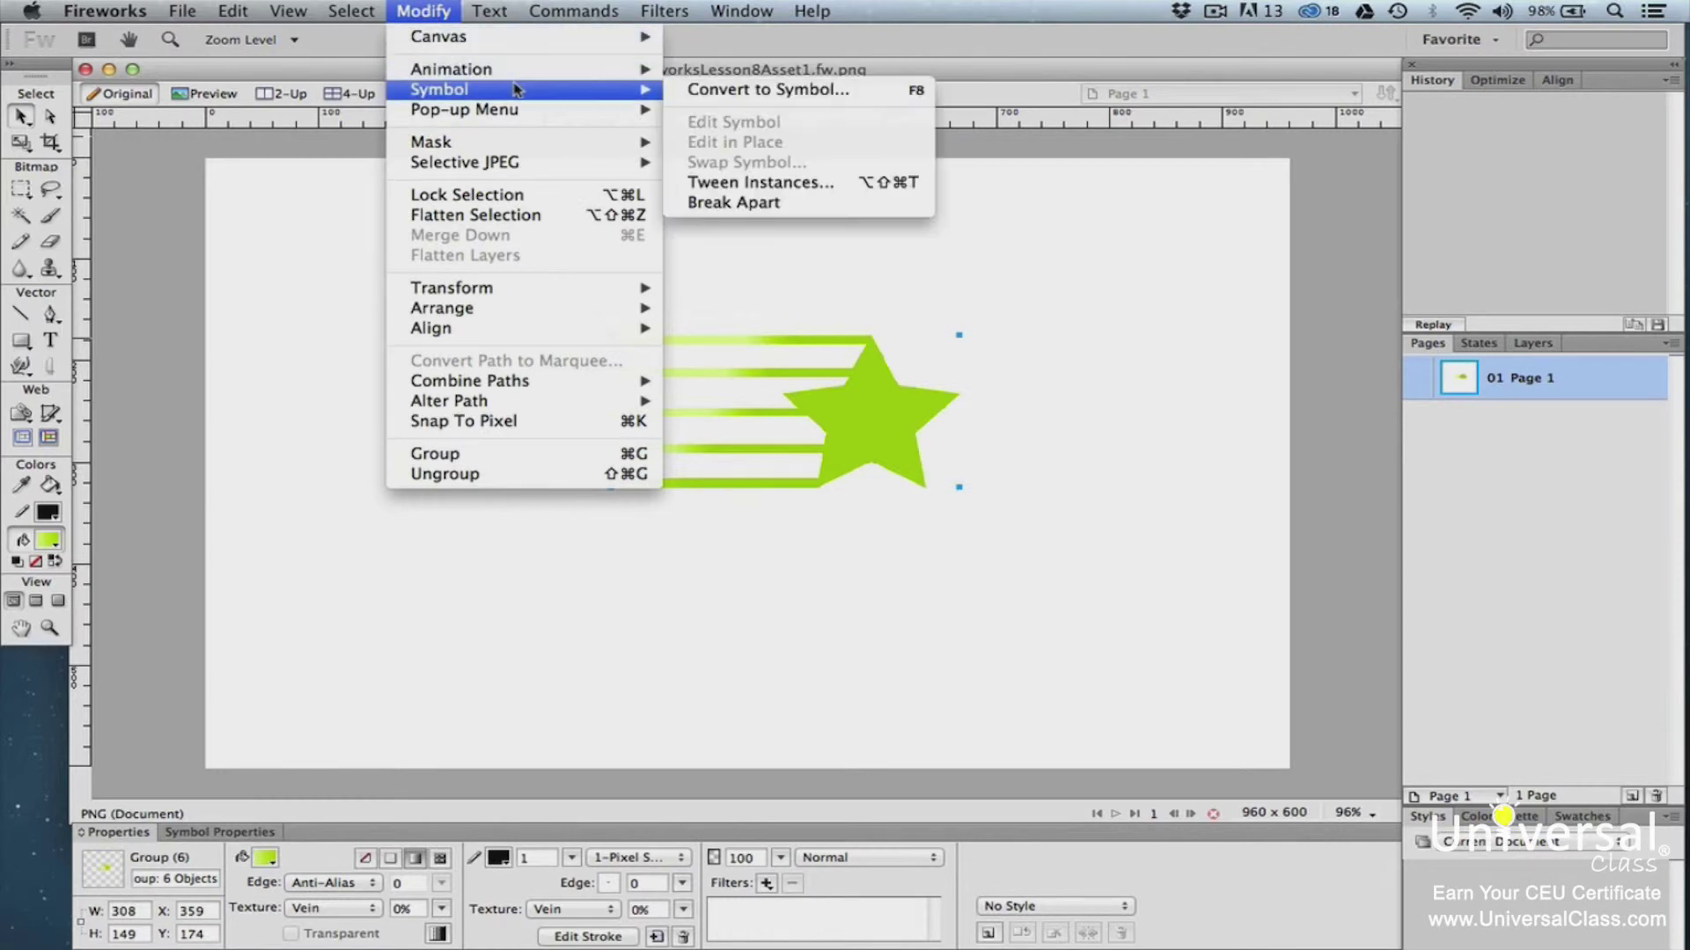
click(704, 94)
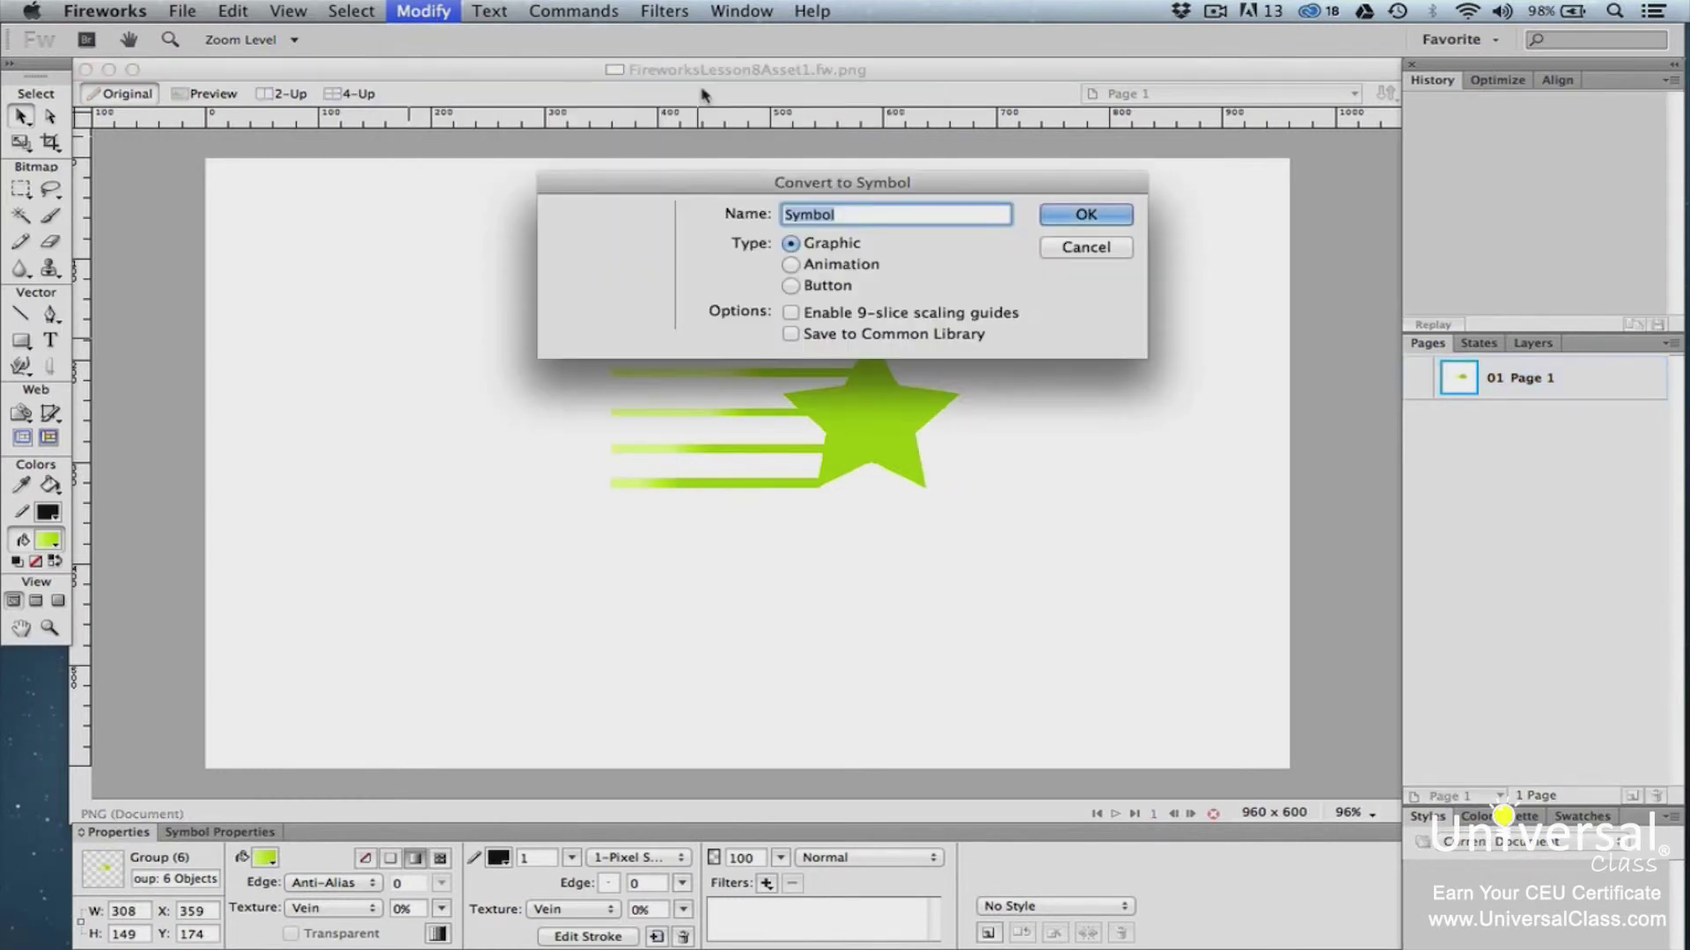
click(791, 286)
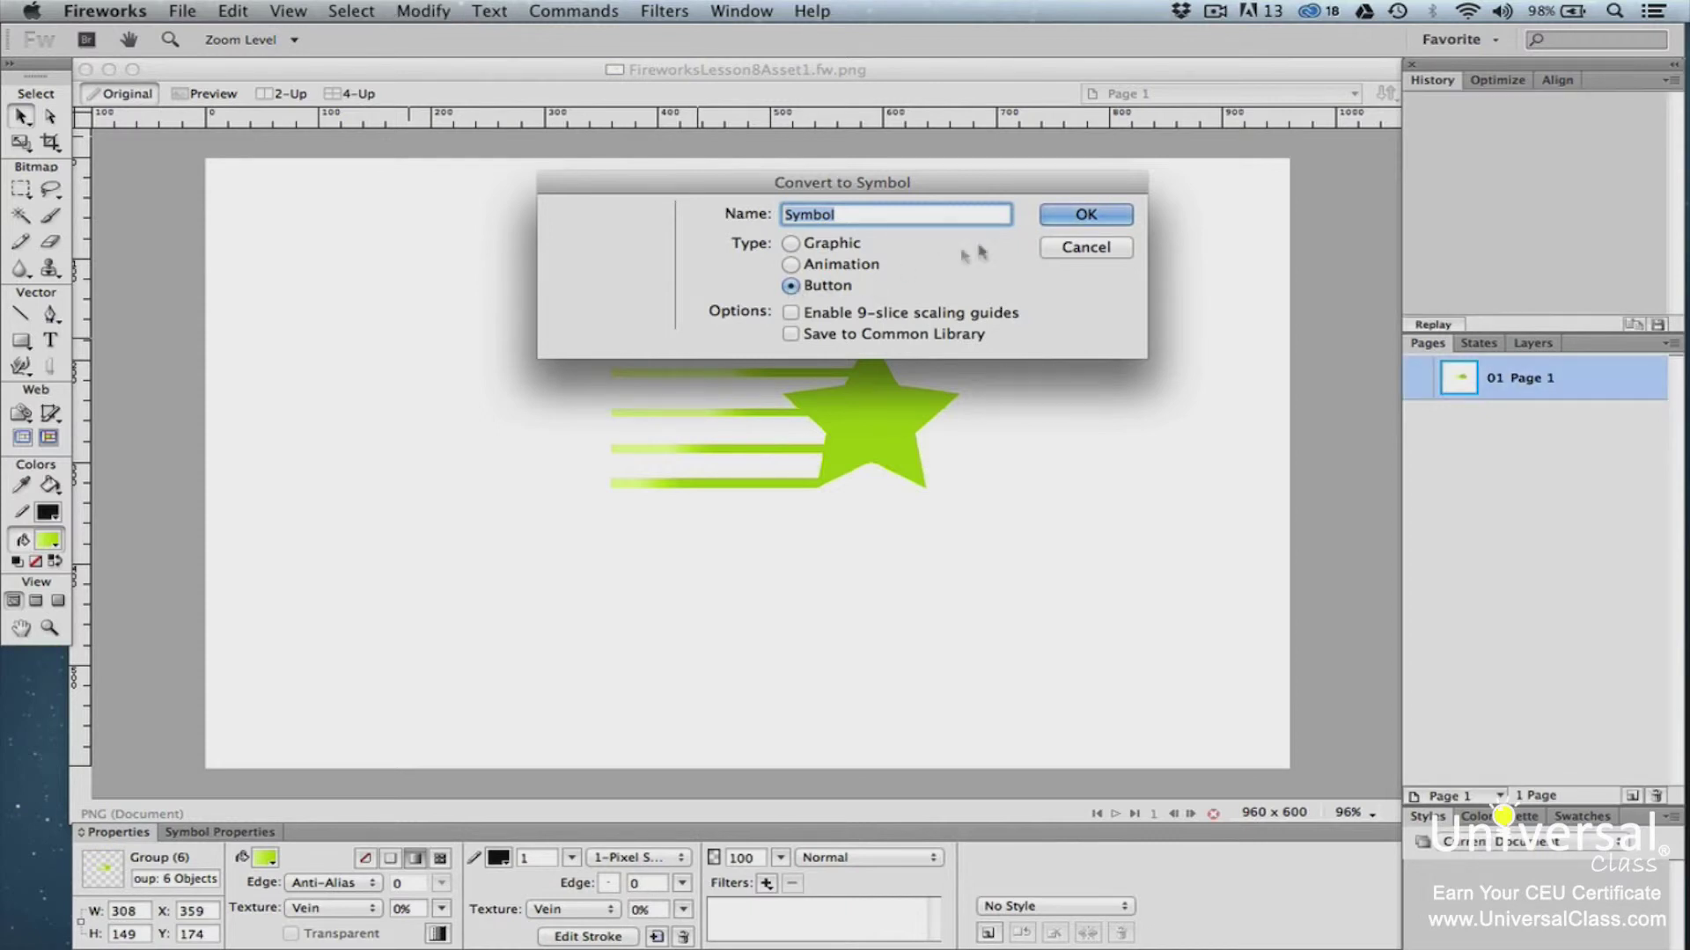
click(1056, 220)
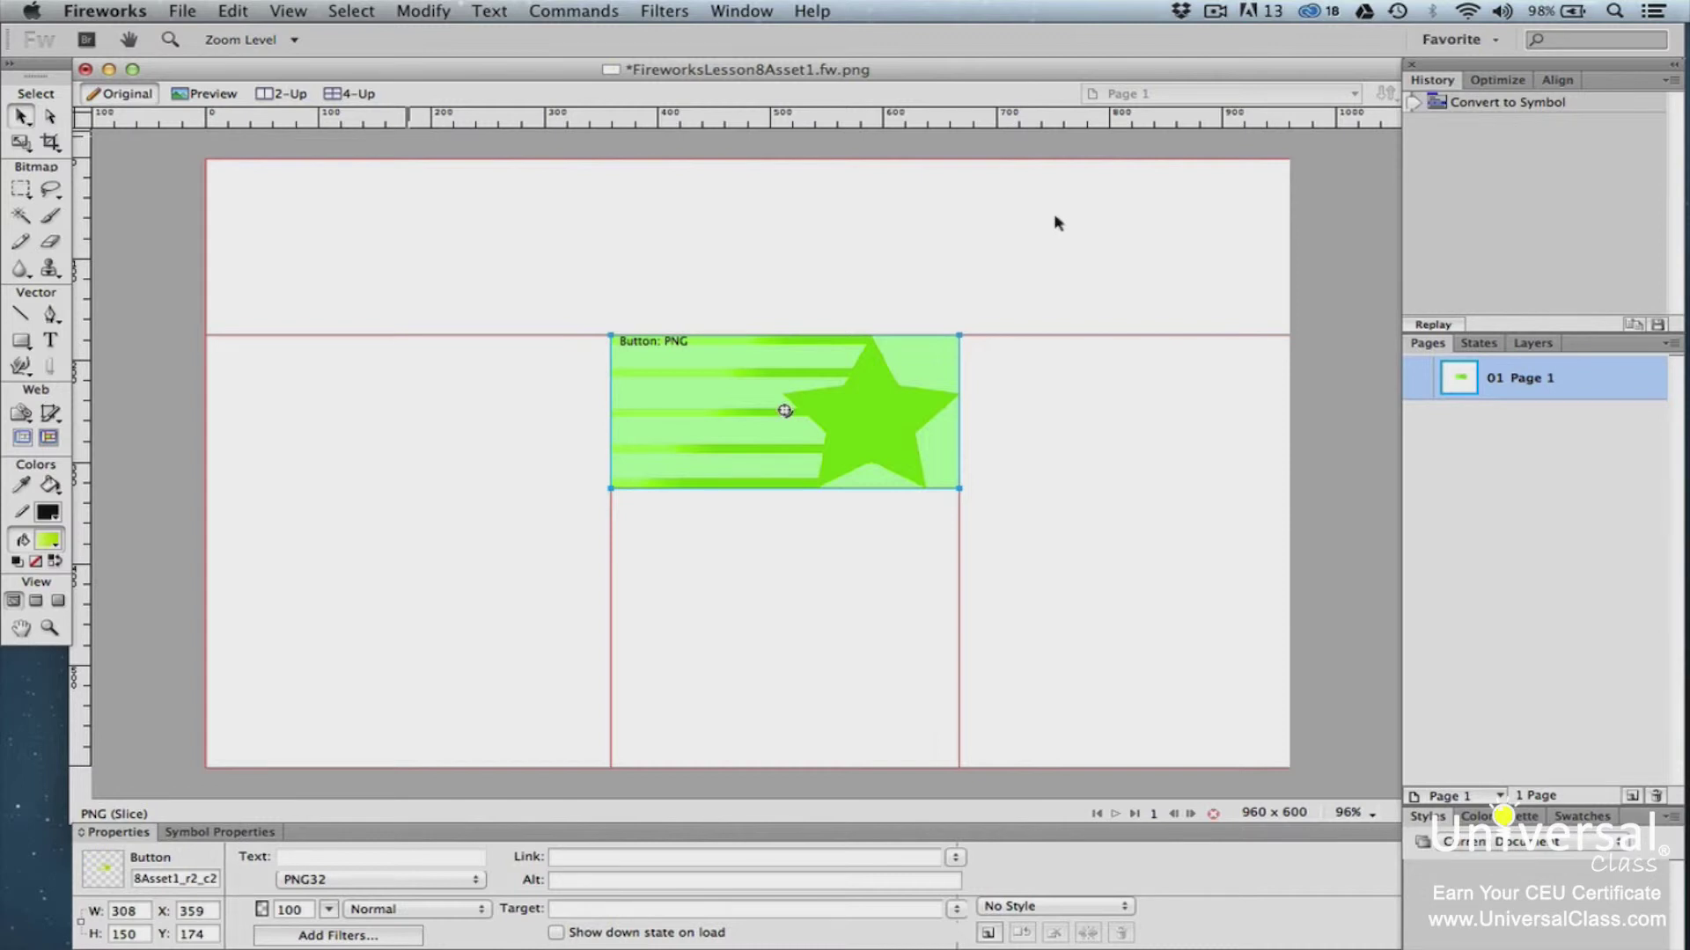
- Open the button symbol for editing and copy the Up graphic into its Over state
double_click(892, 411)
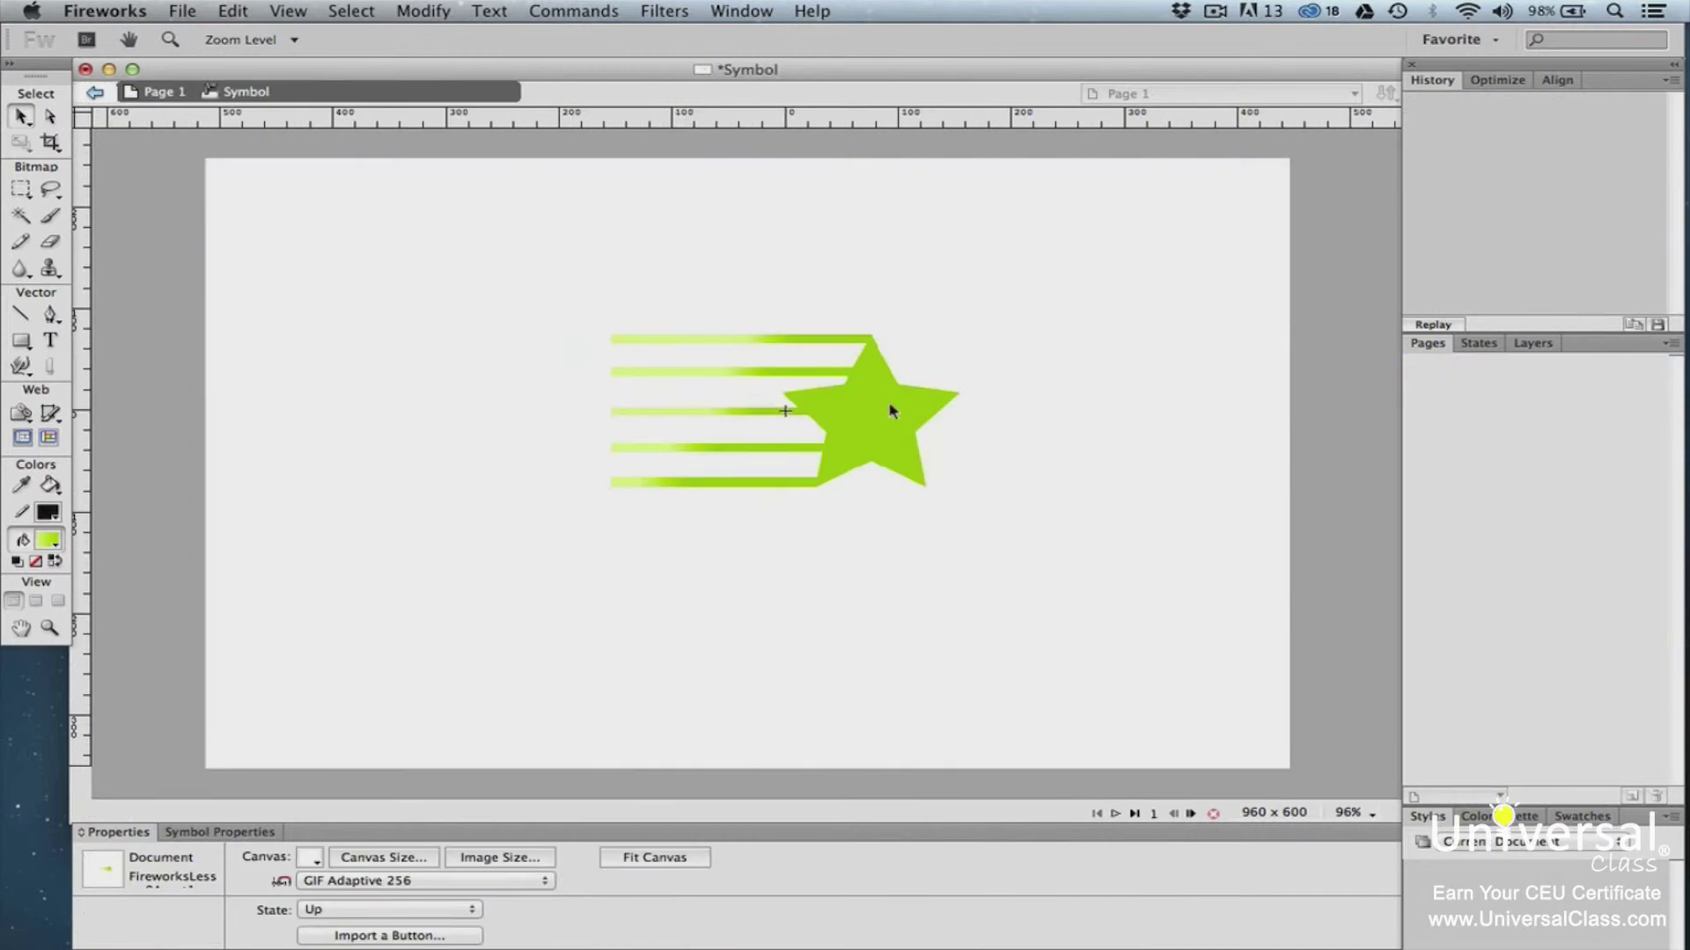
click(1485, 344)
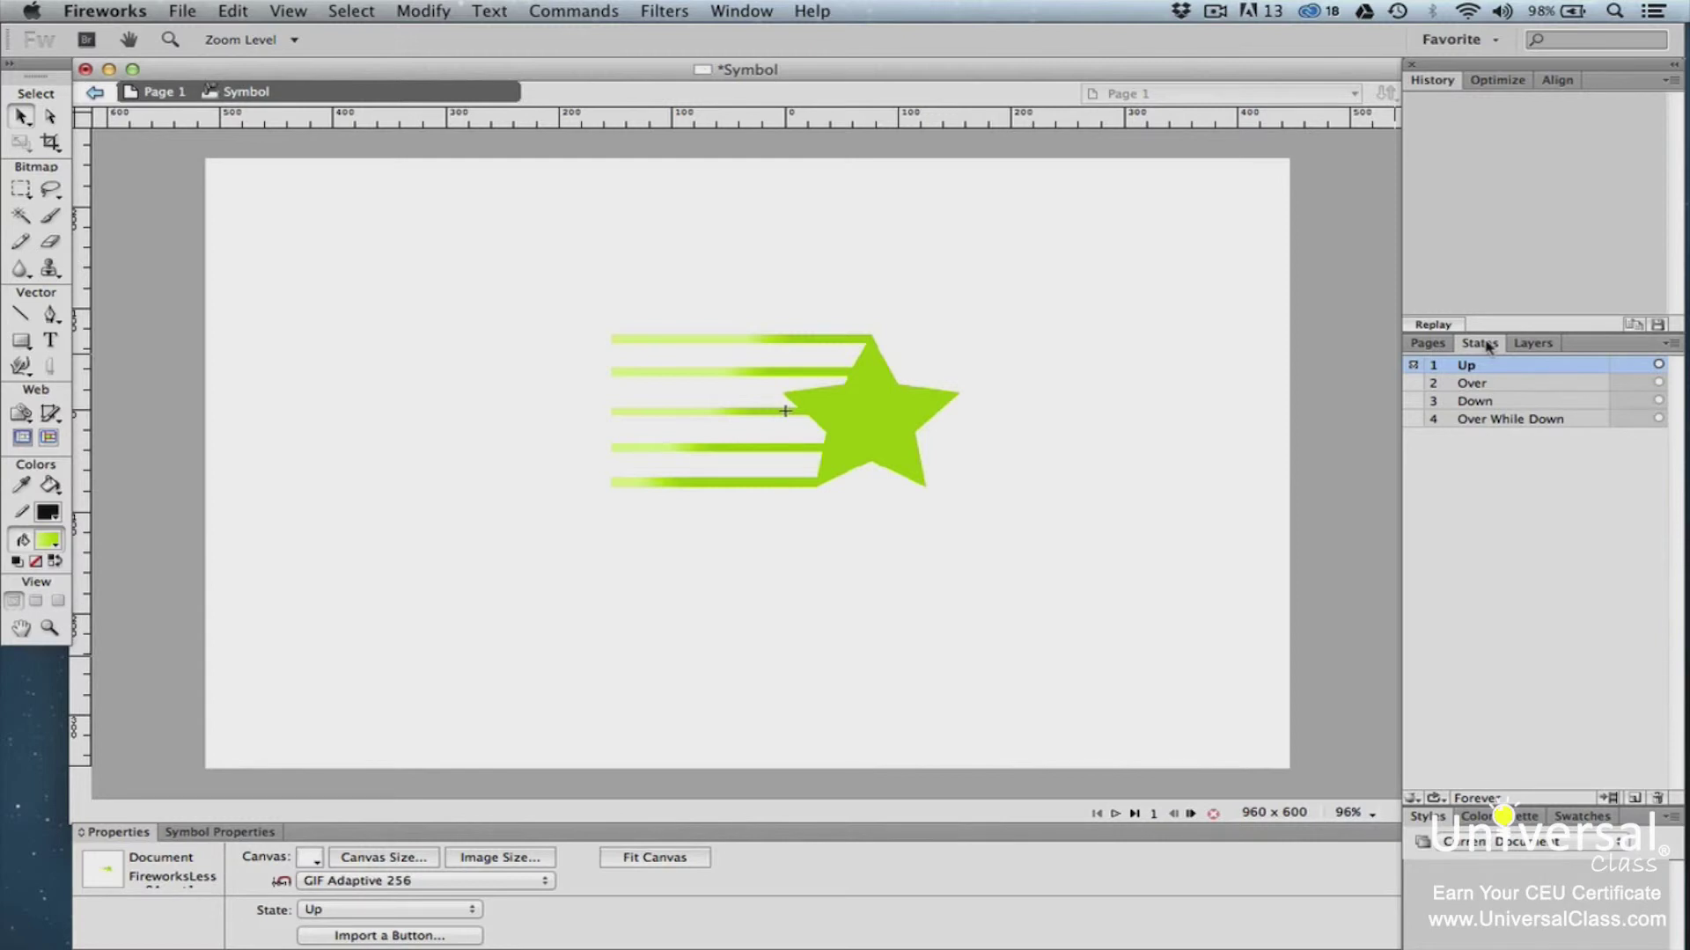
click(1478, 384)
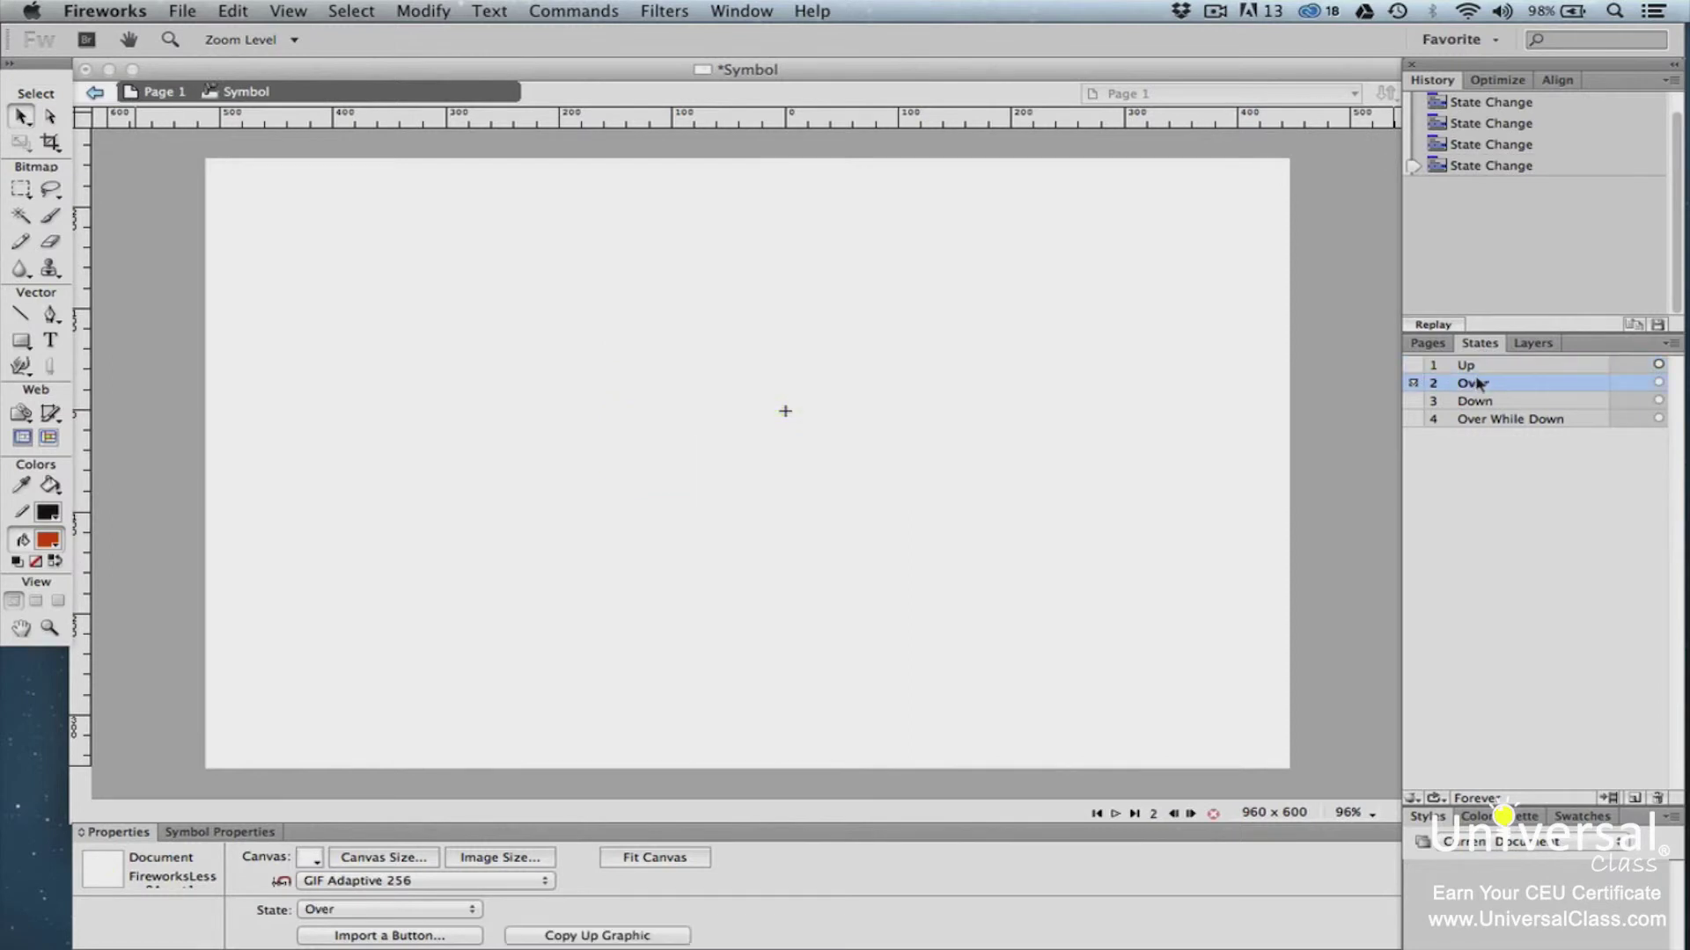
click(658, 937)
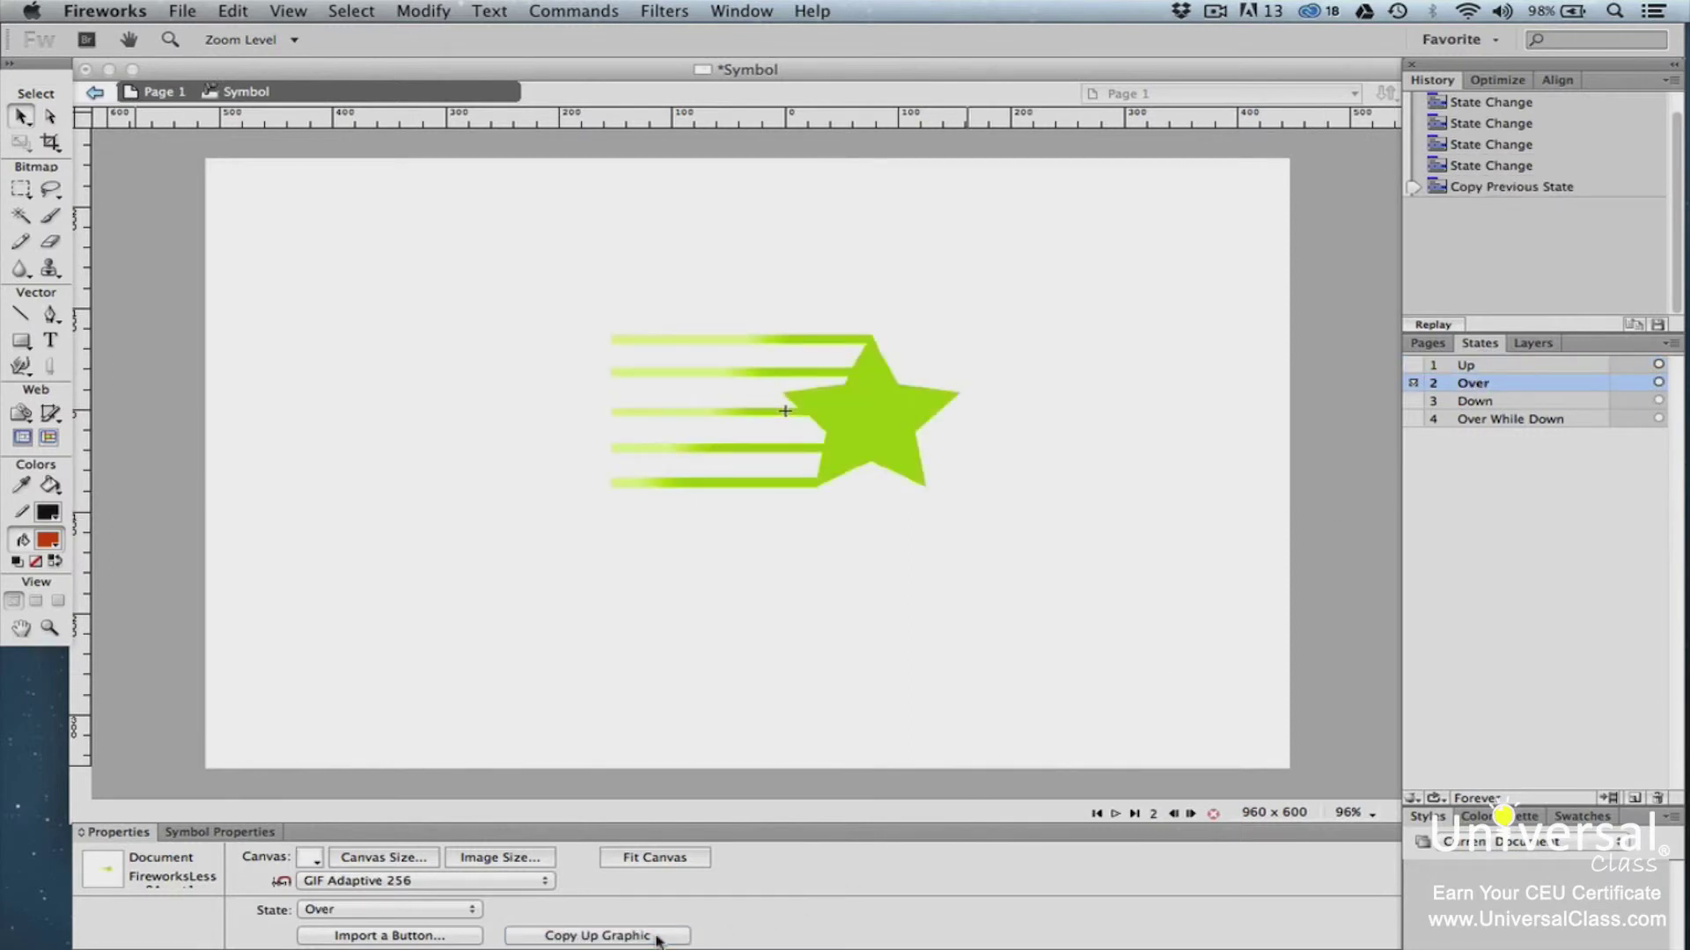
- Change the Over state's star group to a solid golden-brown fill
click(850, 456)
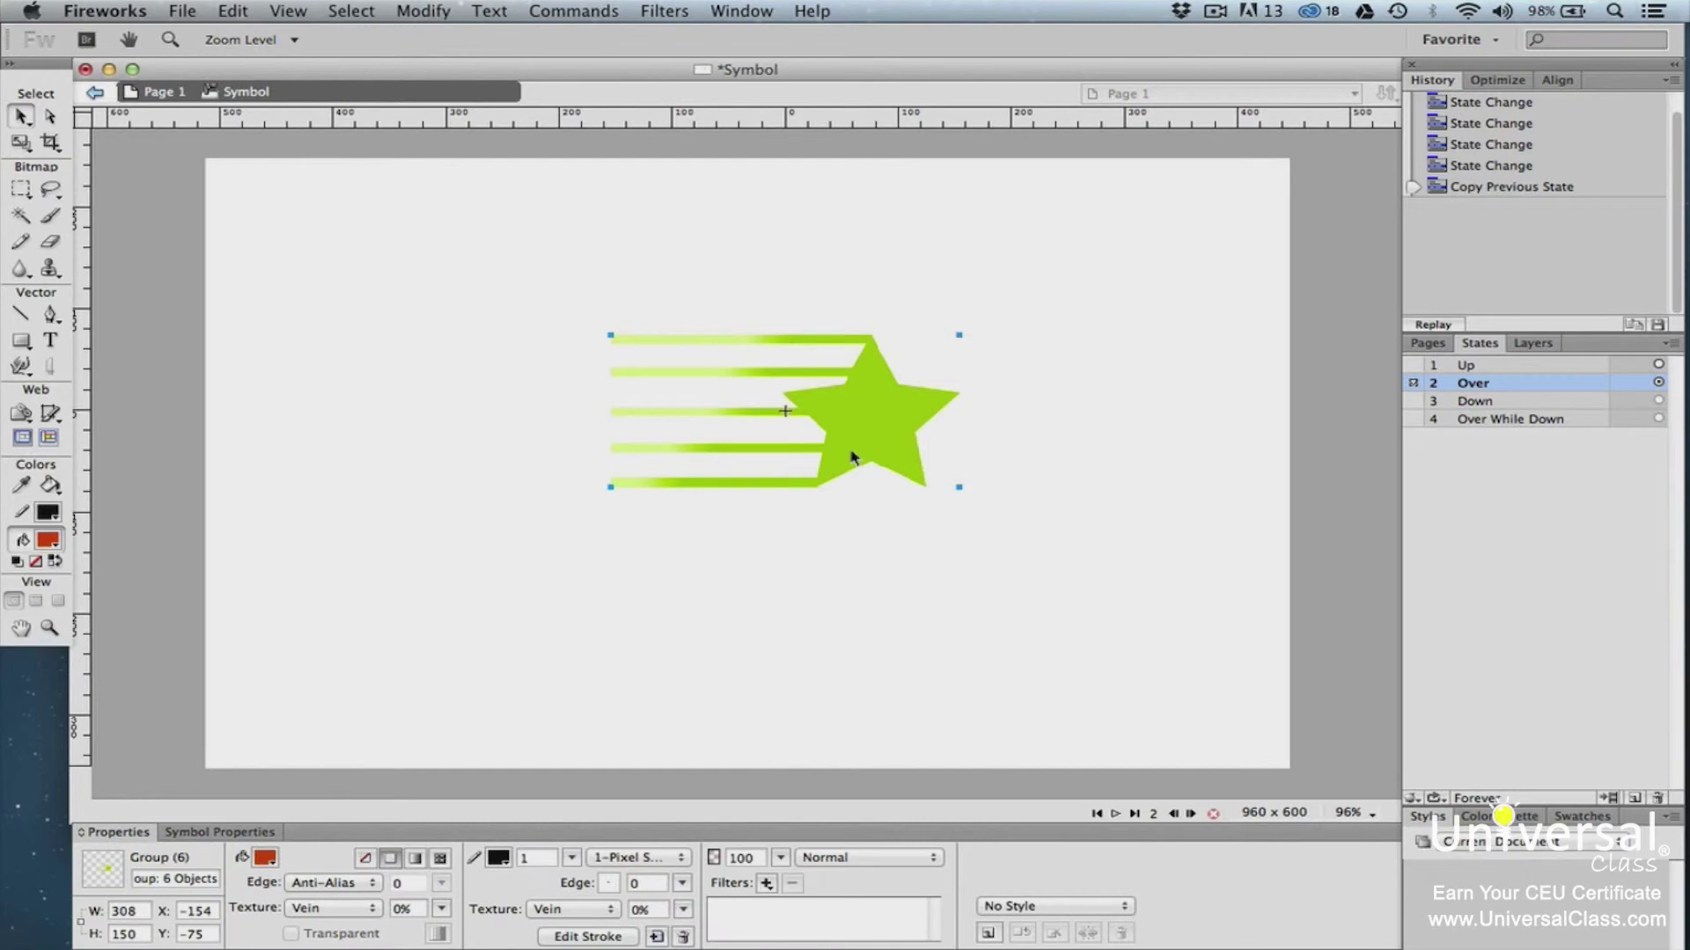
click(392, 859)
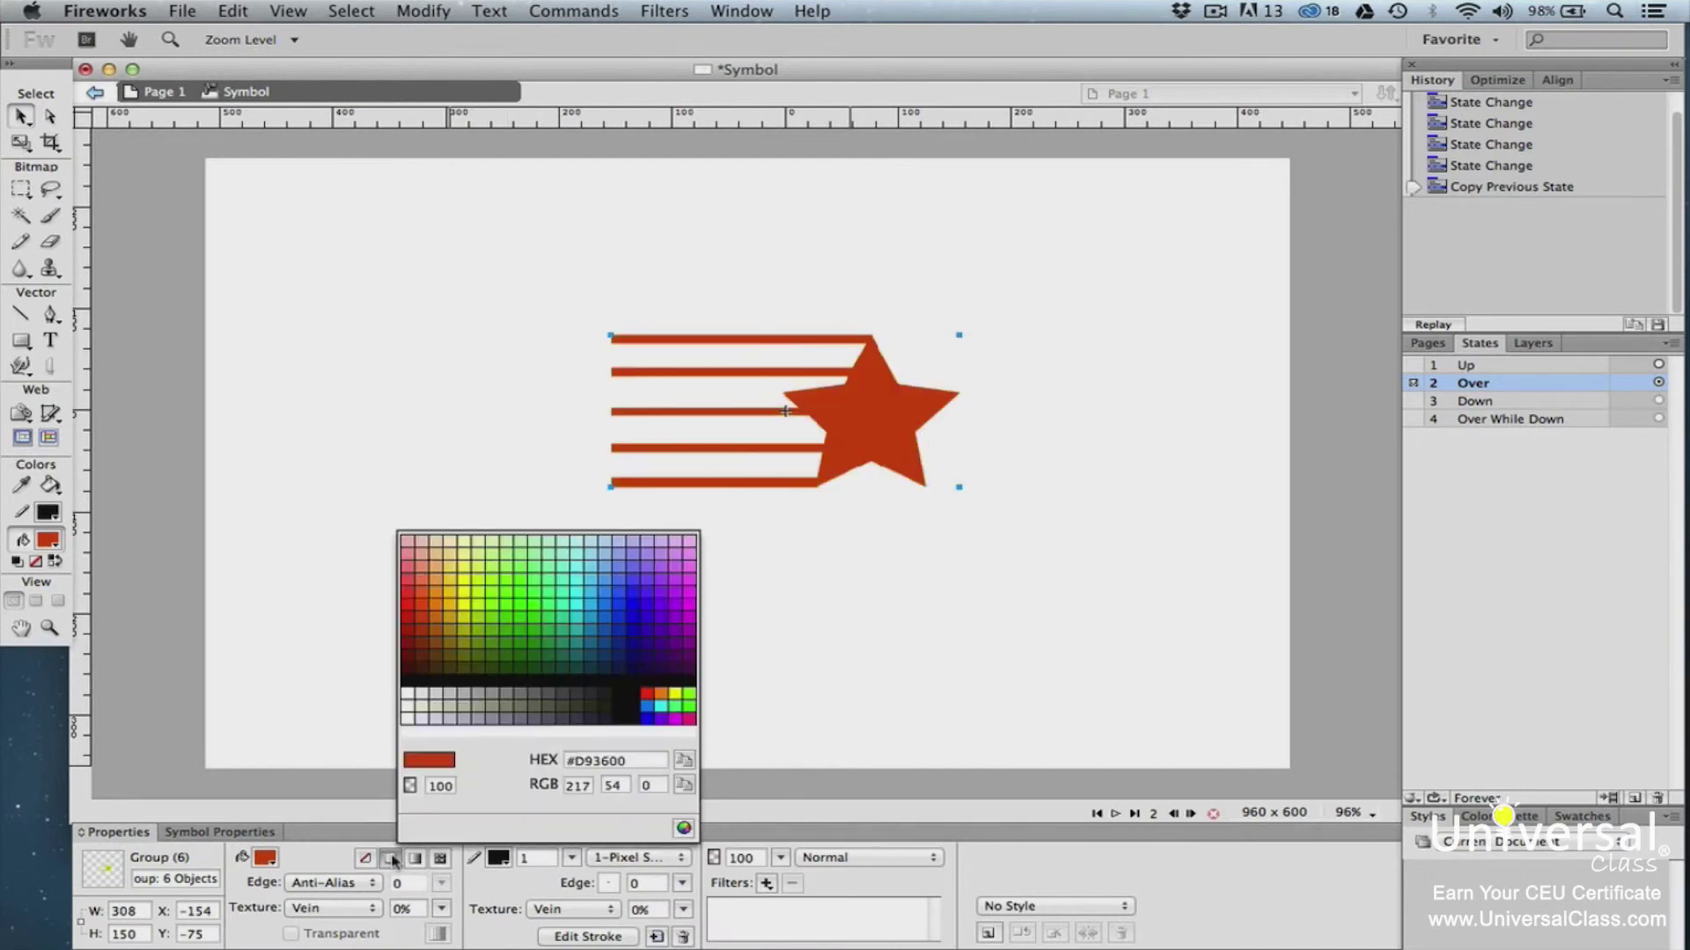
click(449, 627)
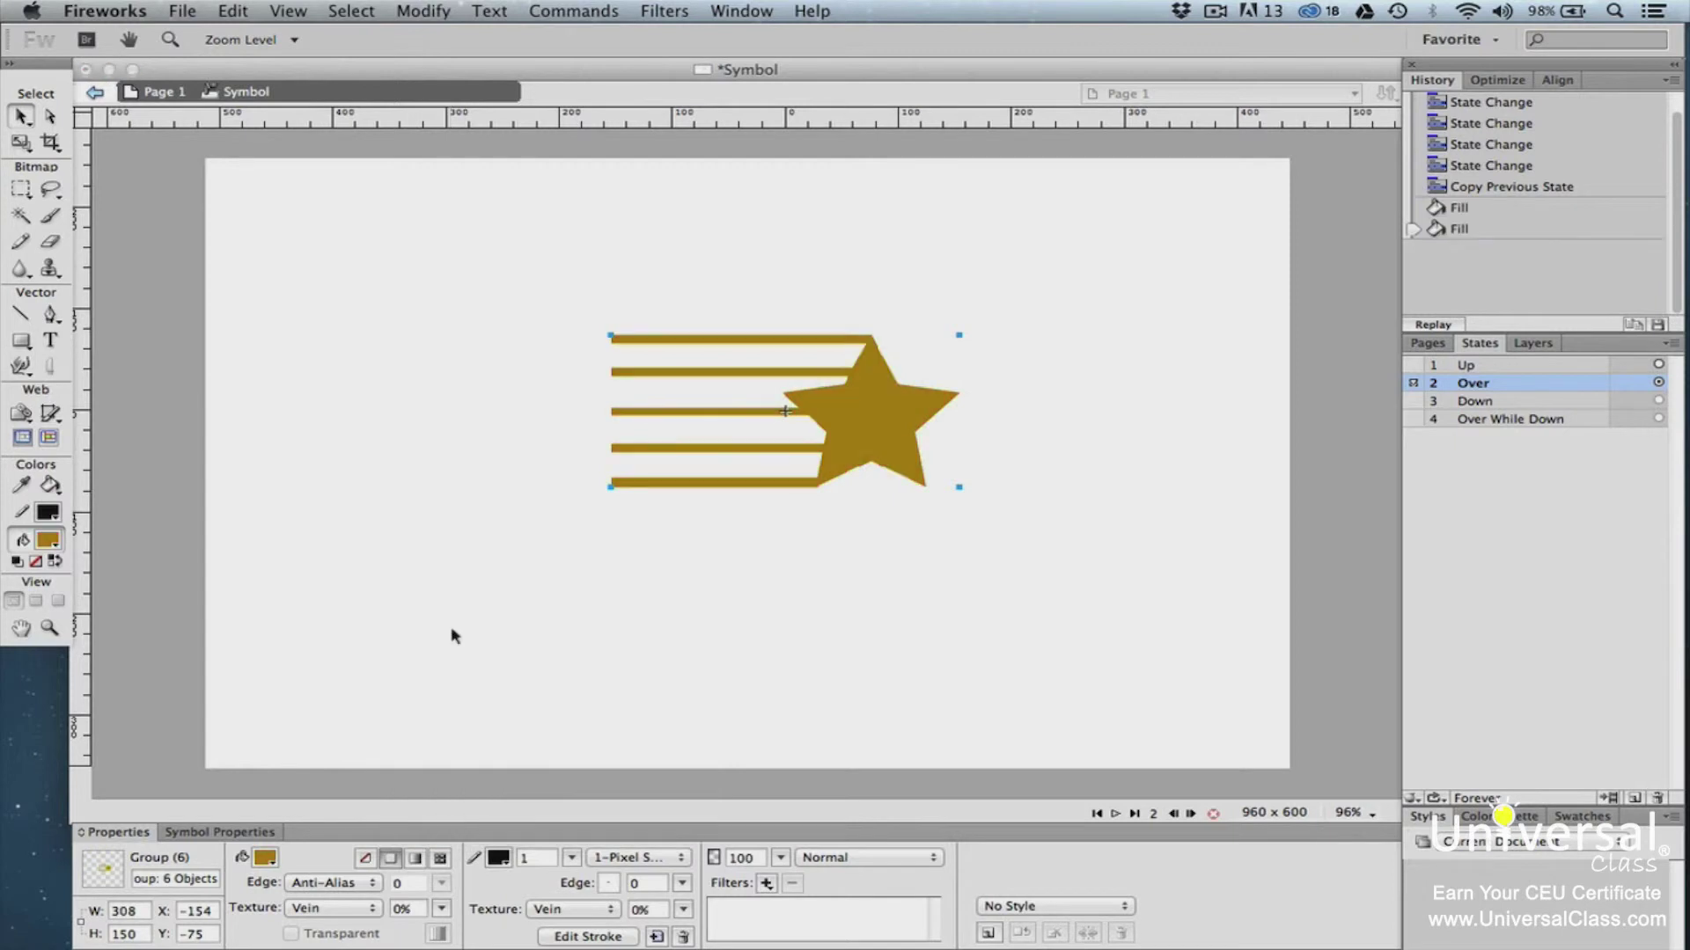
click(455, 635)
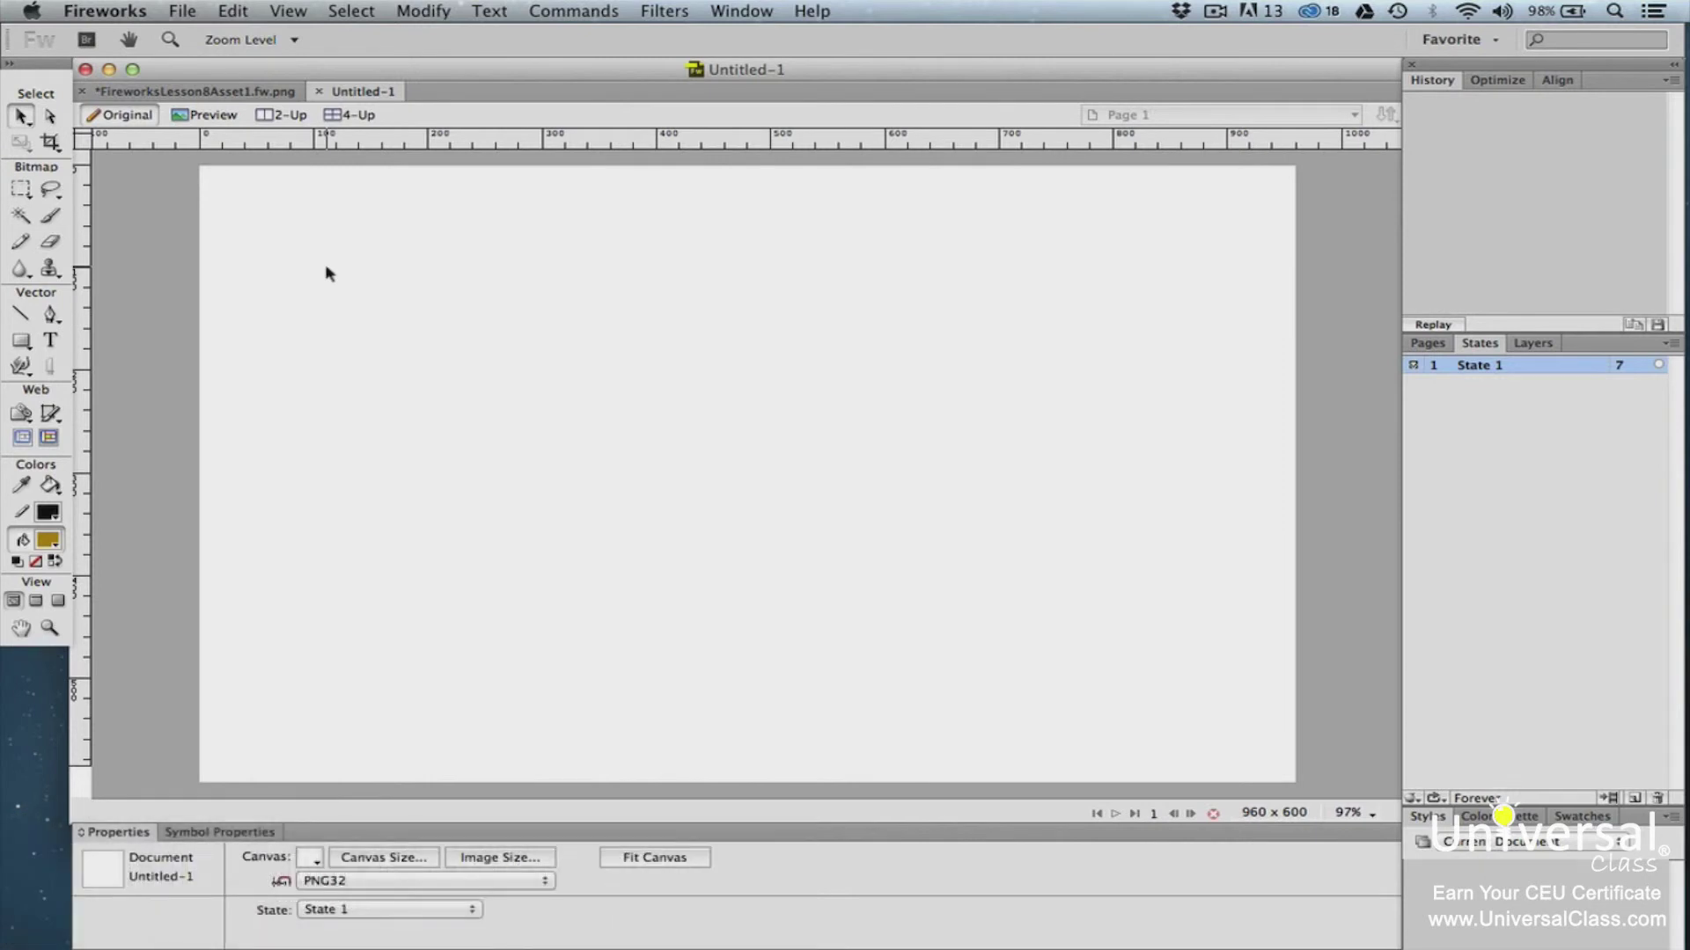
- Insert a new animation symbol named Arrow in the Untitled-1 document
click(234, 11)
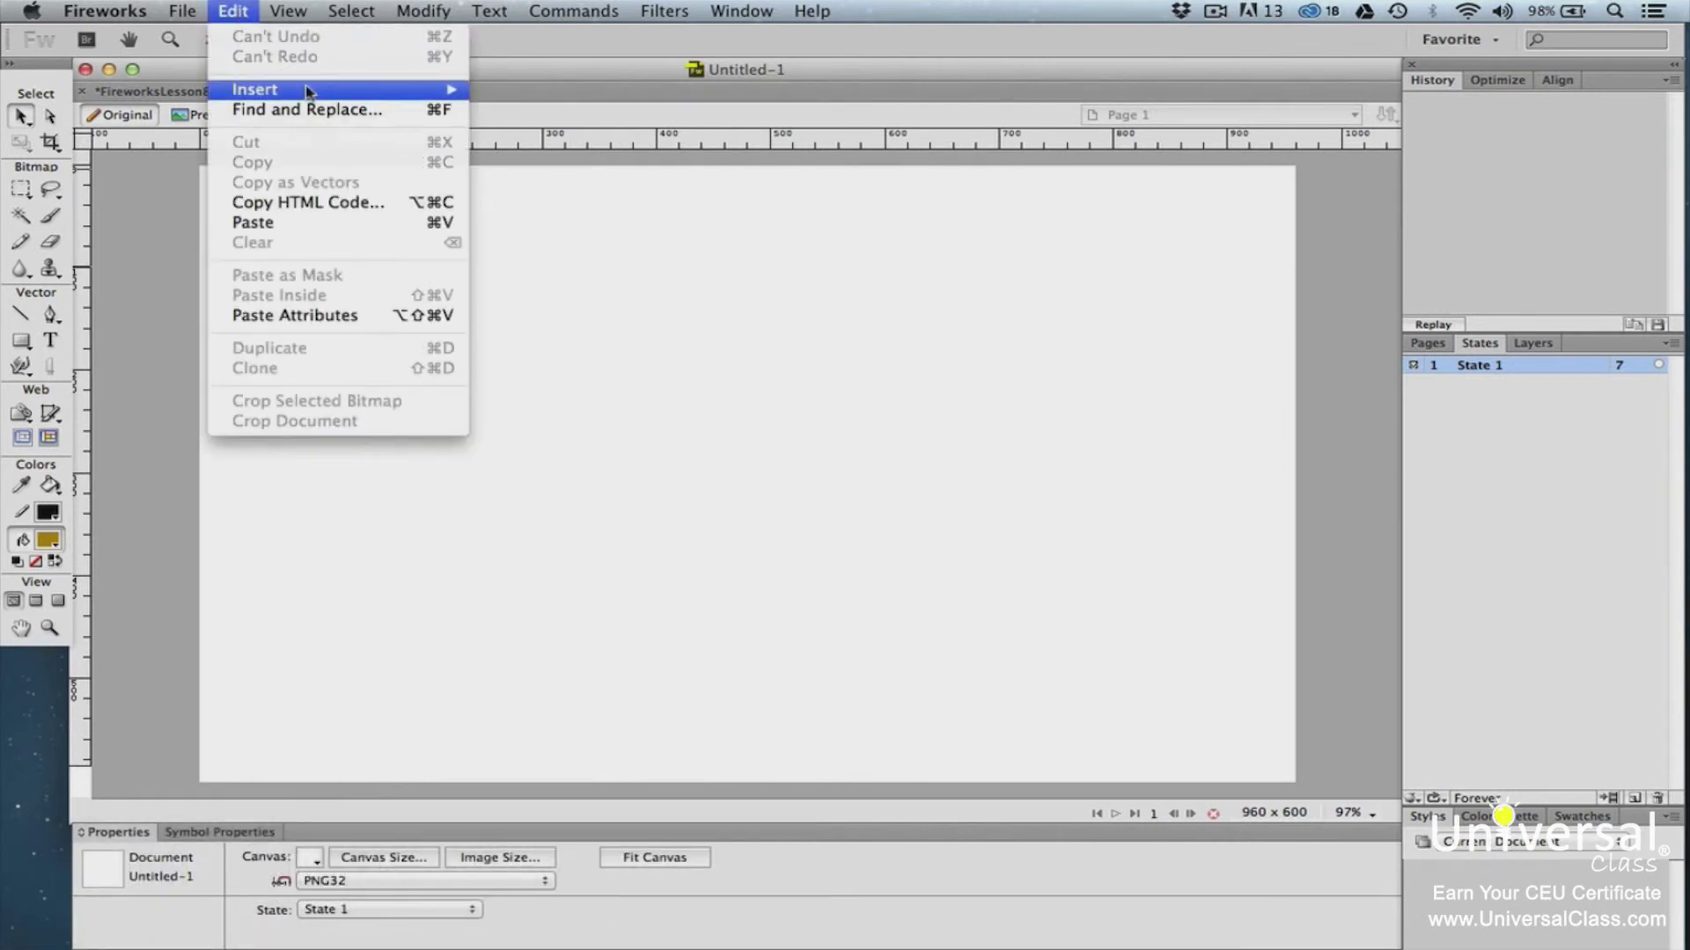
mouse_move(440, 89)
click(513, 106)
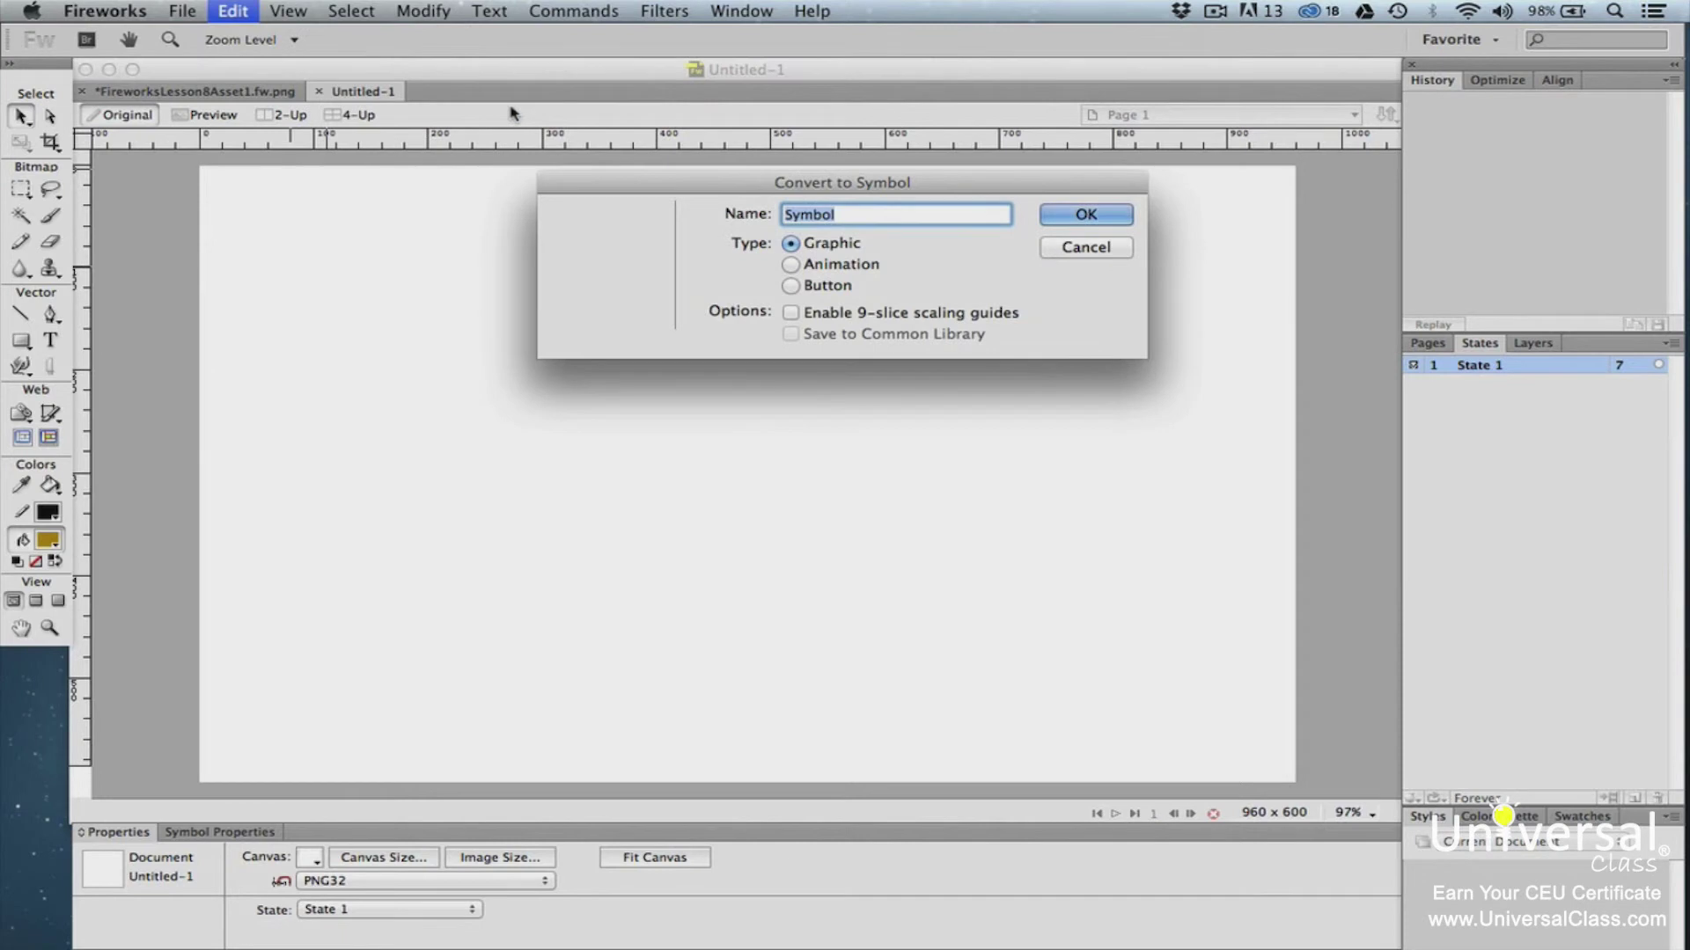
text(Arrow)
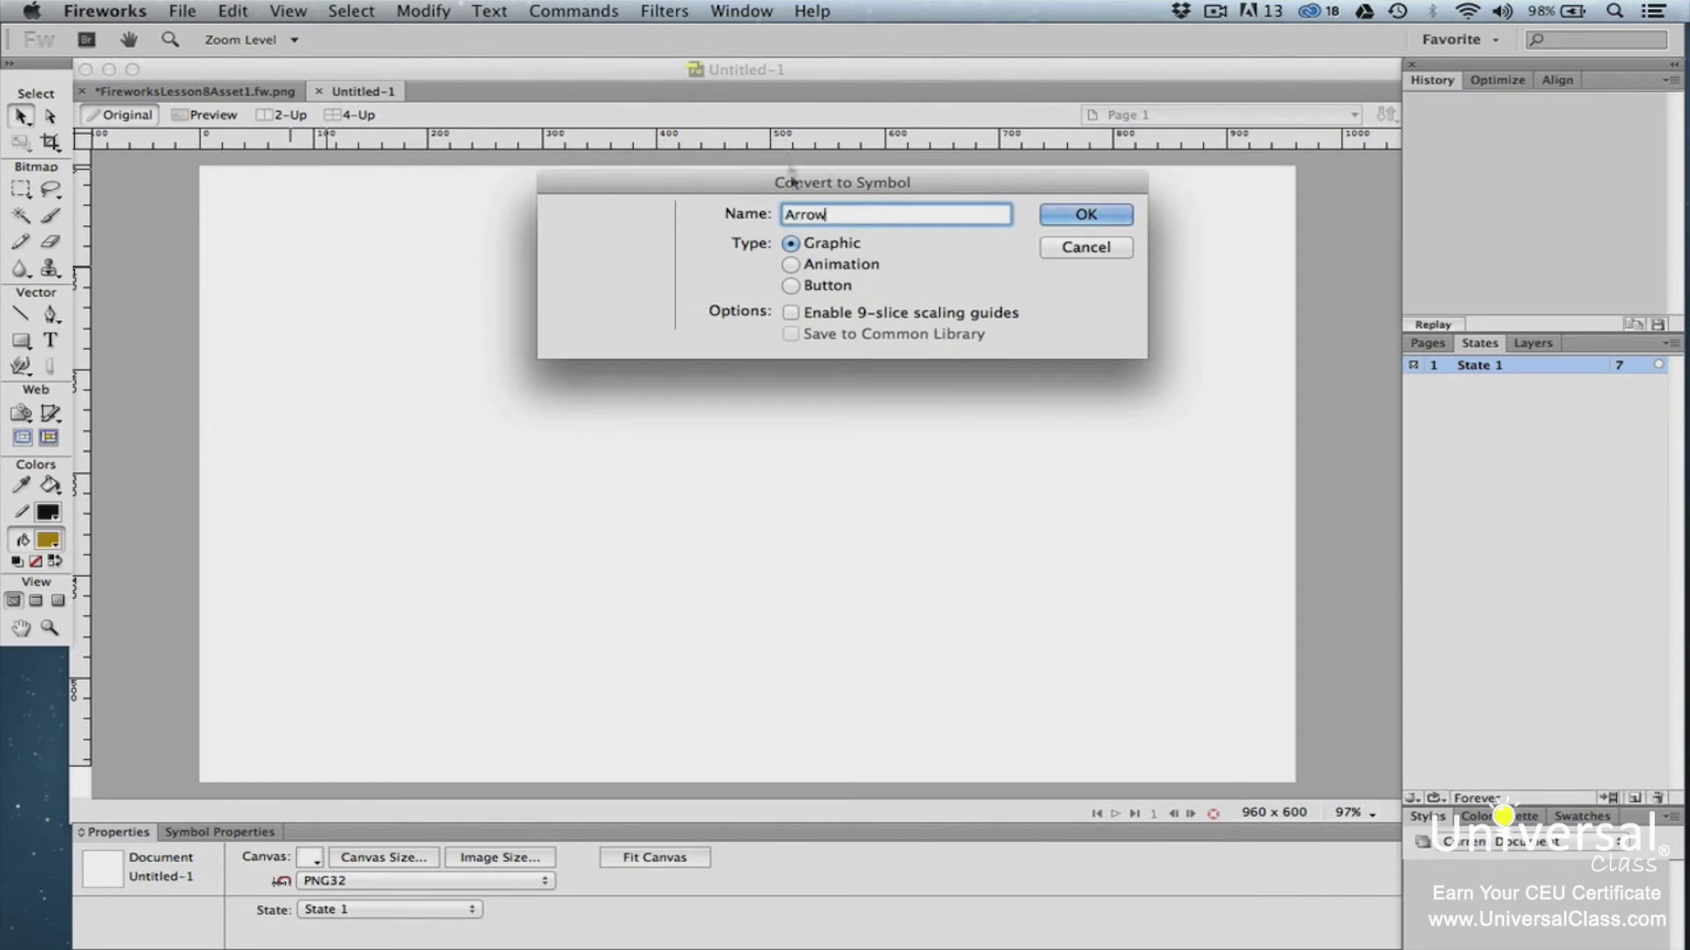
click(790, 264)
click(1049, 222)
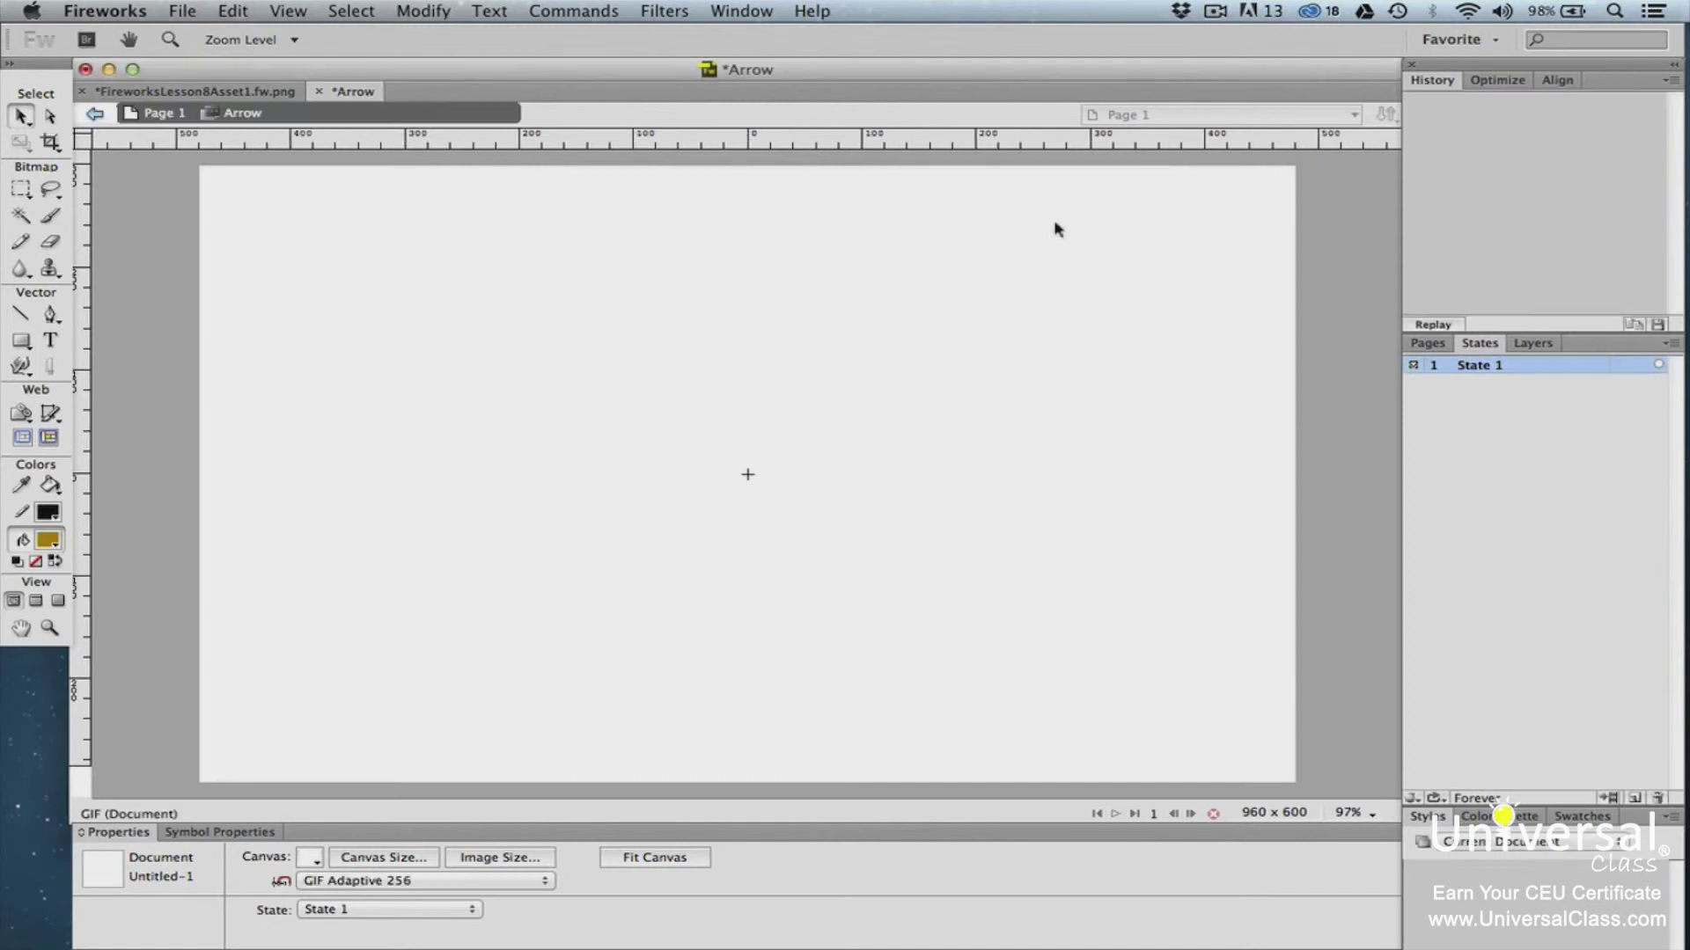
- Draw an Arrow auto shape about 471 by 166 pixels across the middle of the Arrow symbol, and return to Page 1
drag(21, 340, 79, 444)
drag(494, 362, 1032, 535)
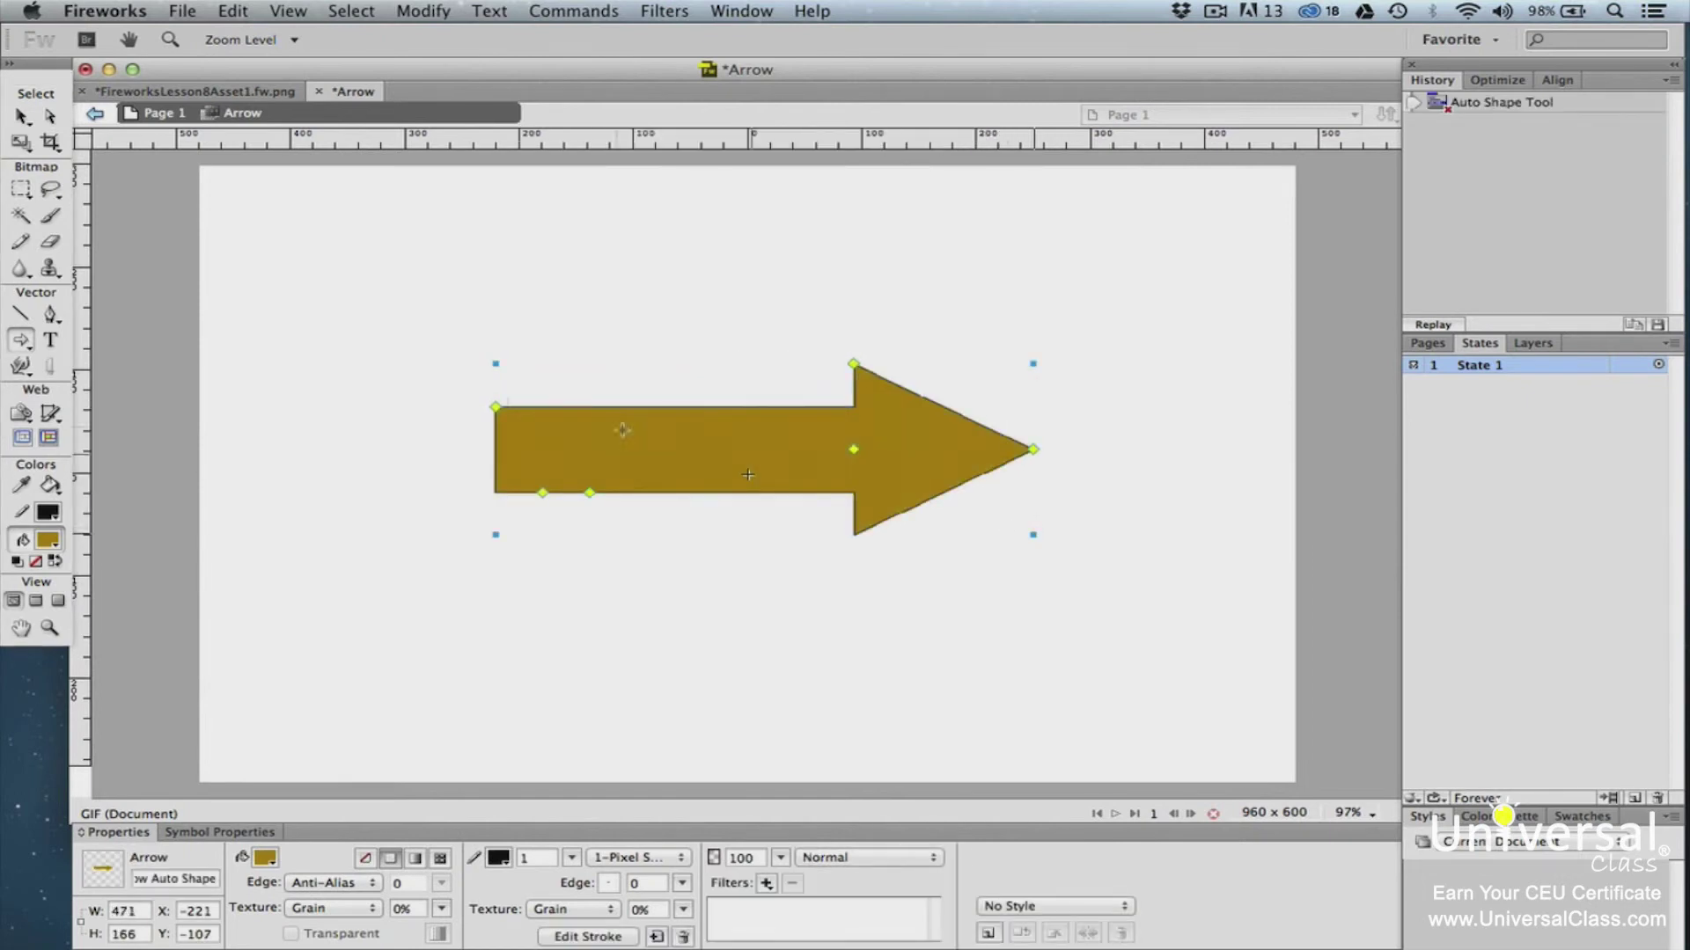
click(163, 115)
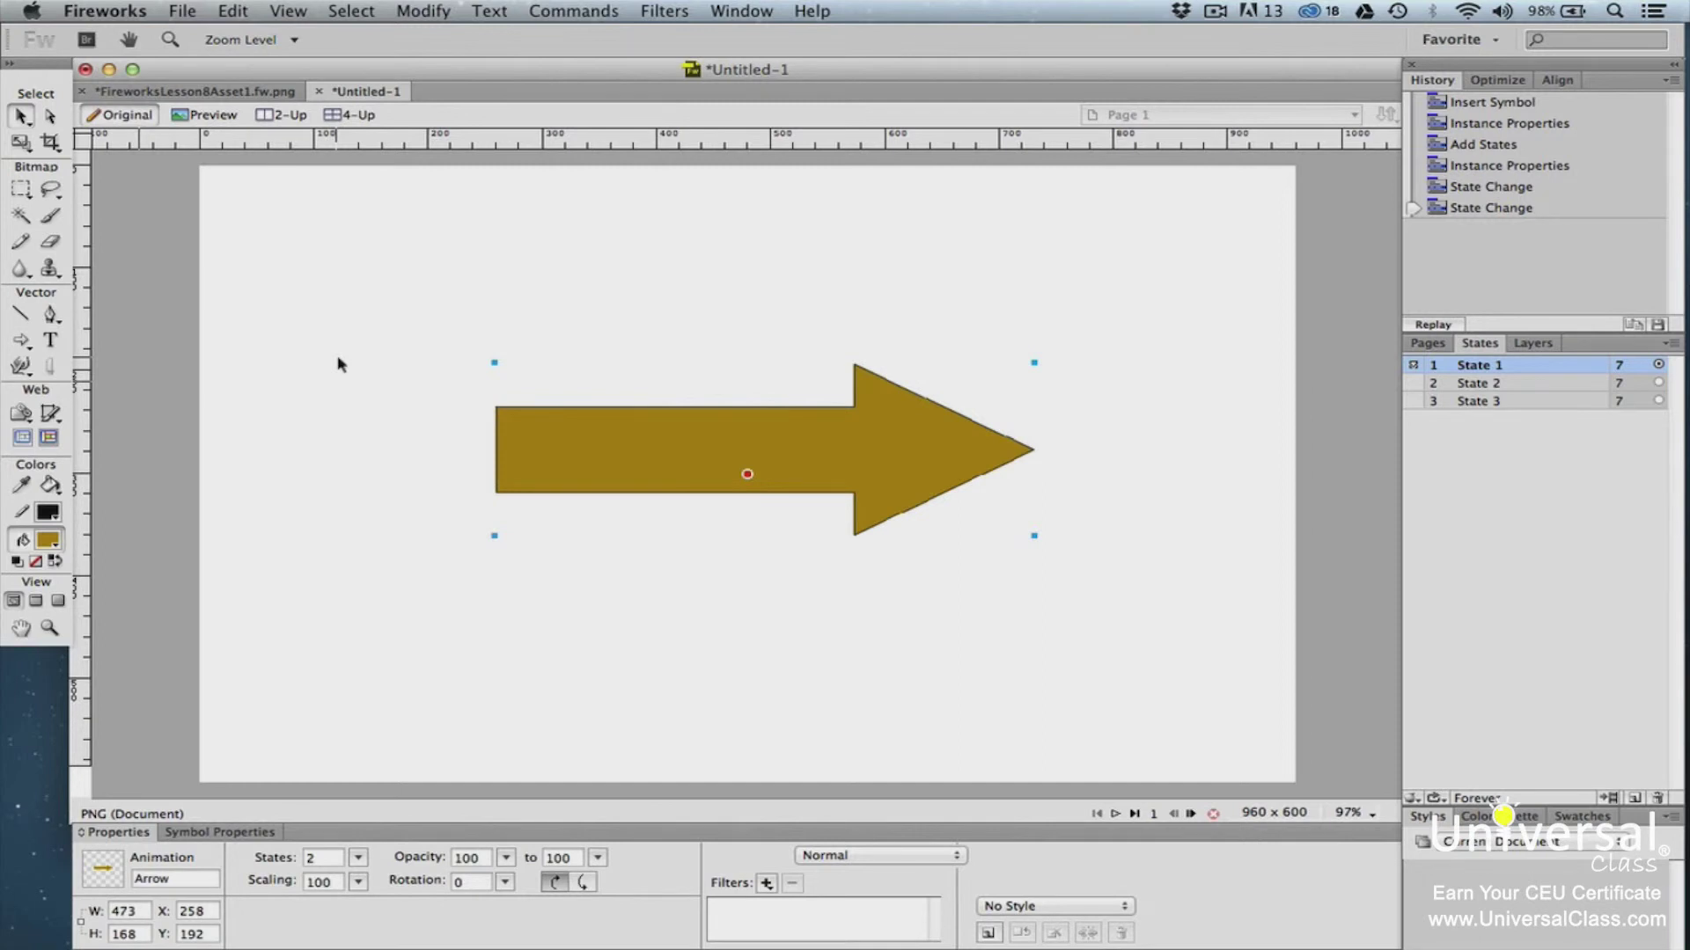
- Break apart the Arrow animation symbol instance on Page 1
click(423, 10)
mouse_move(496, 93)
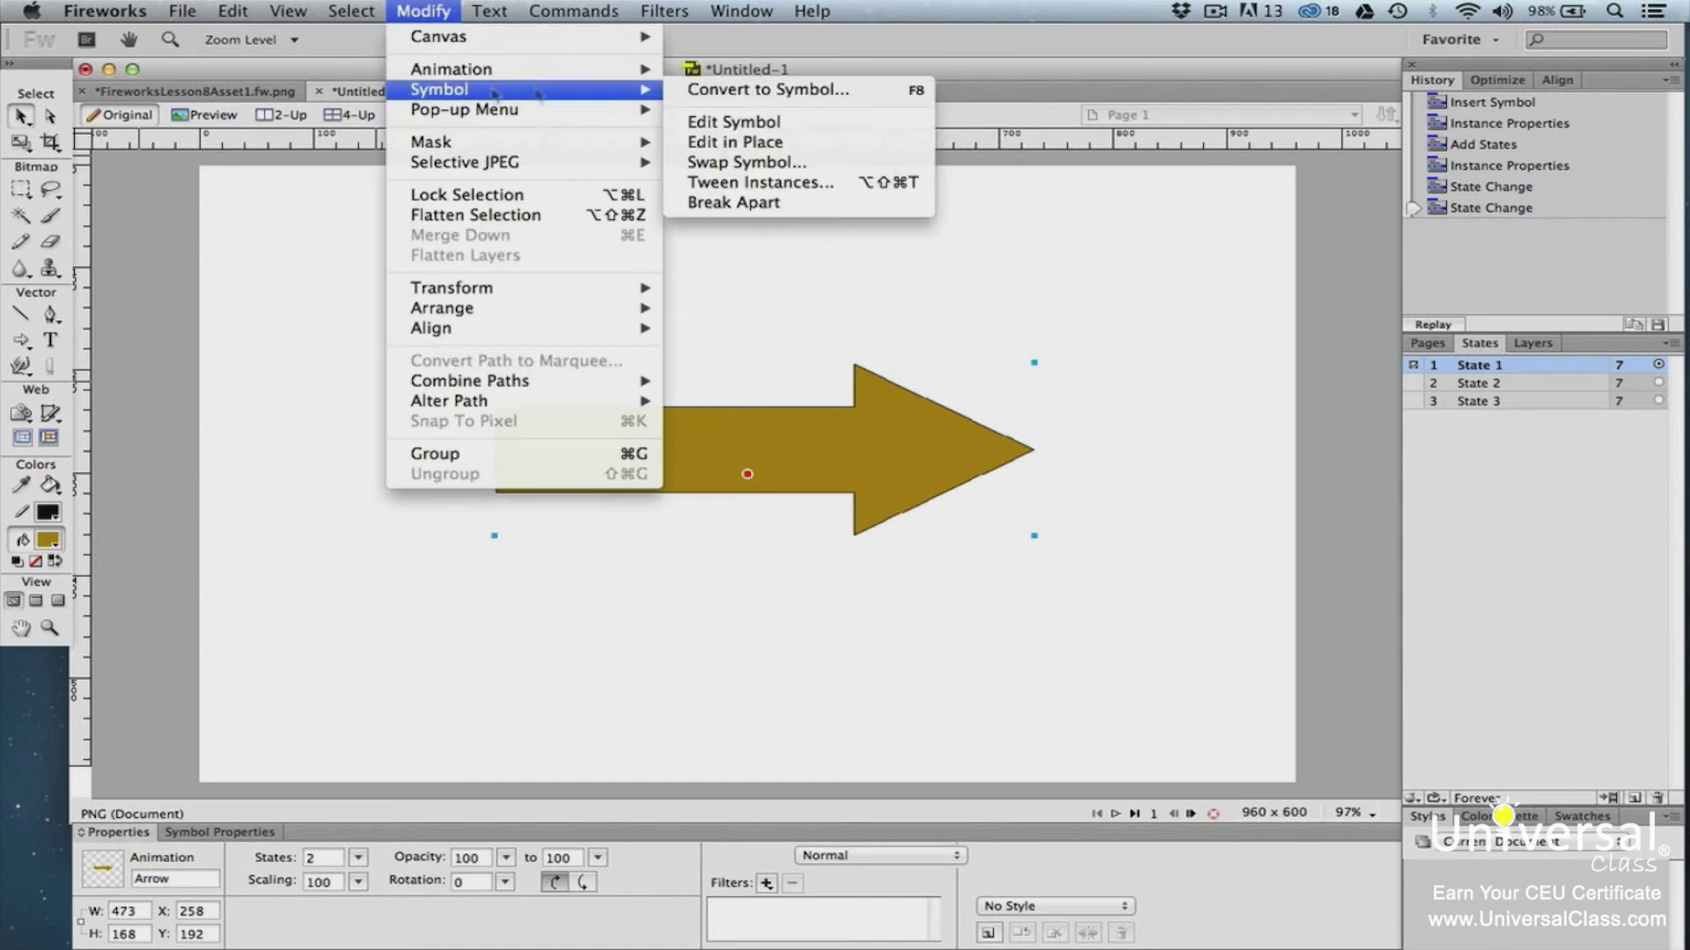
click(740, 206)
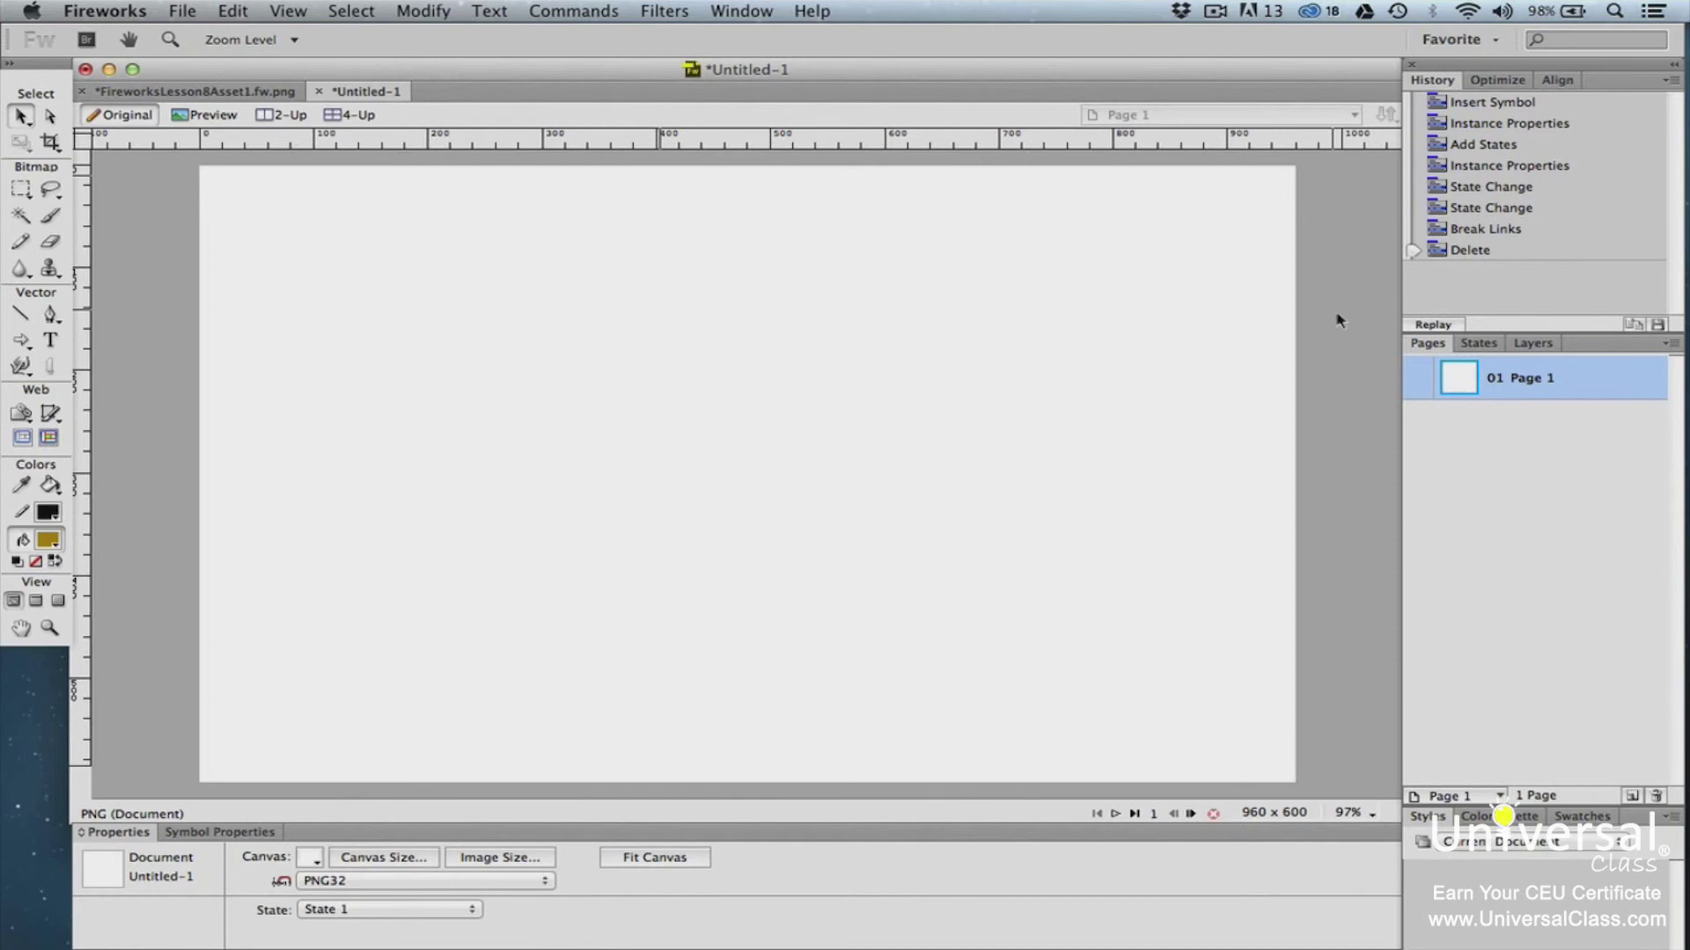
- Place the Dark Beveled button from the Common Library's Buttons folder onto the upper middle of the canvas
click(1673, 65)
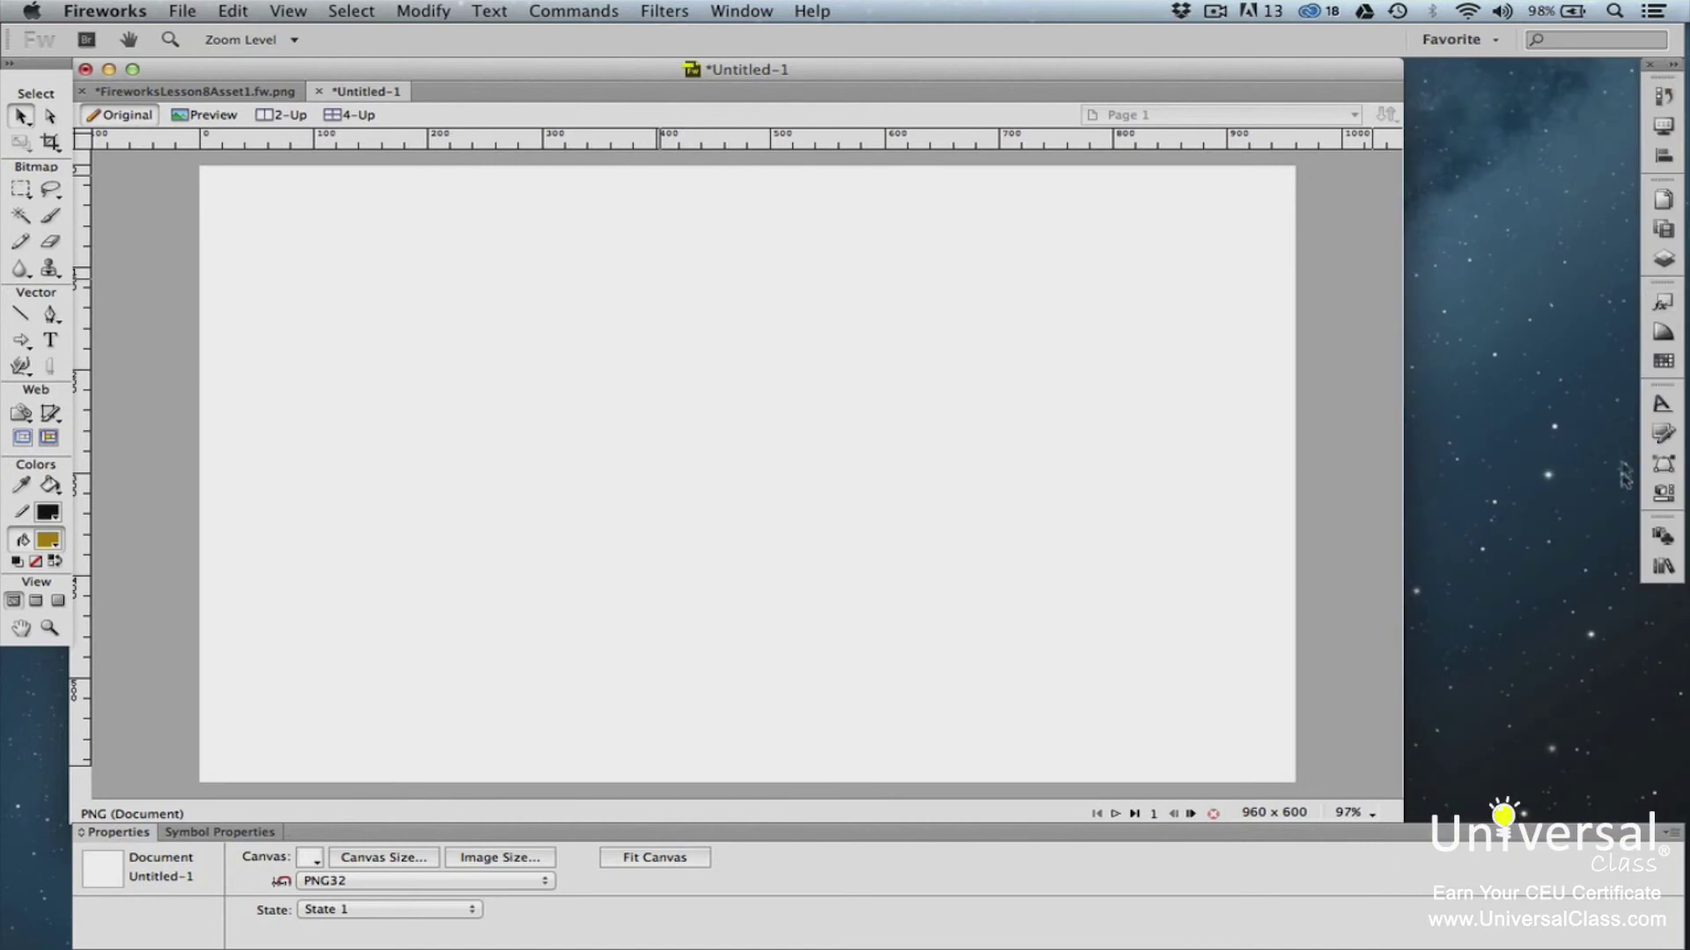
click(1663, 566)
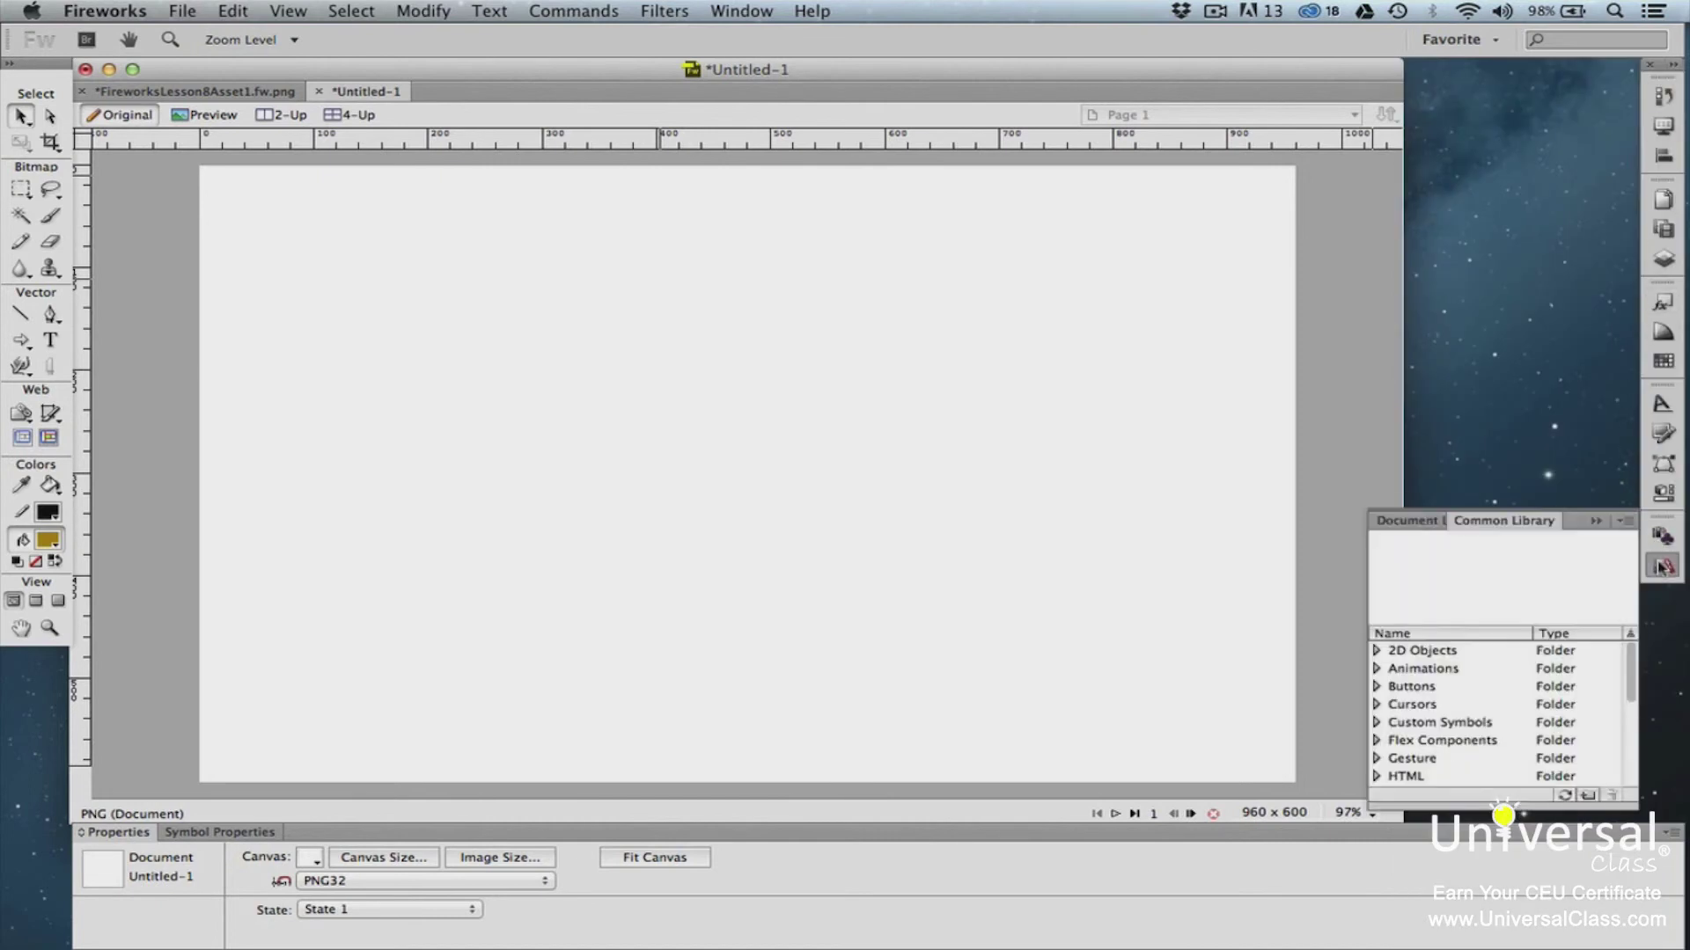
double_click(1457, 684)
scroll(1392, 772, down, 5)
click(1432, 696)
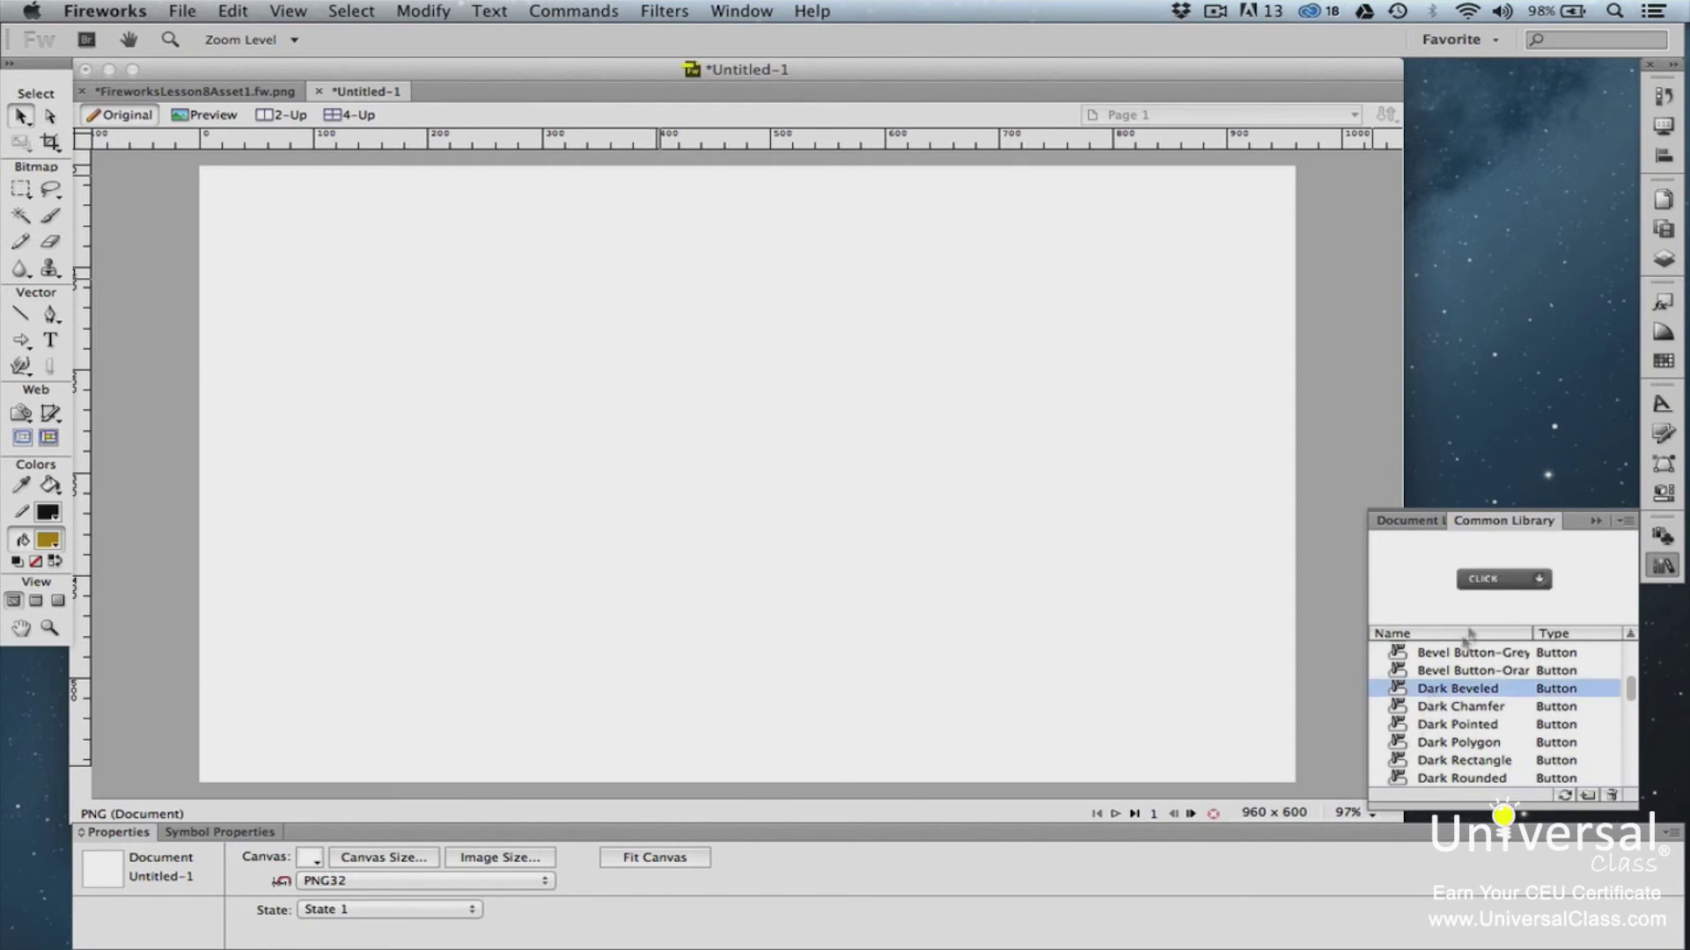
drag(1500, 580, 680, 365)
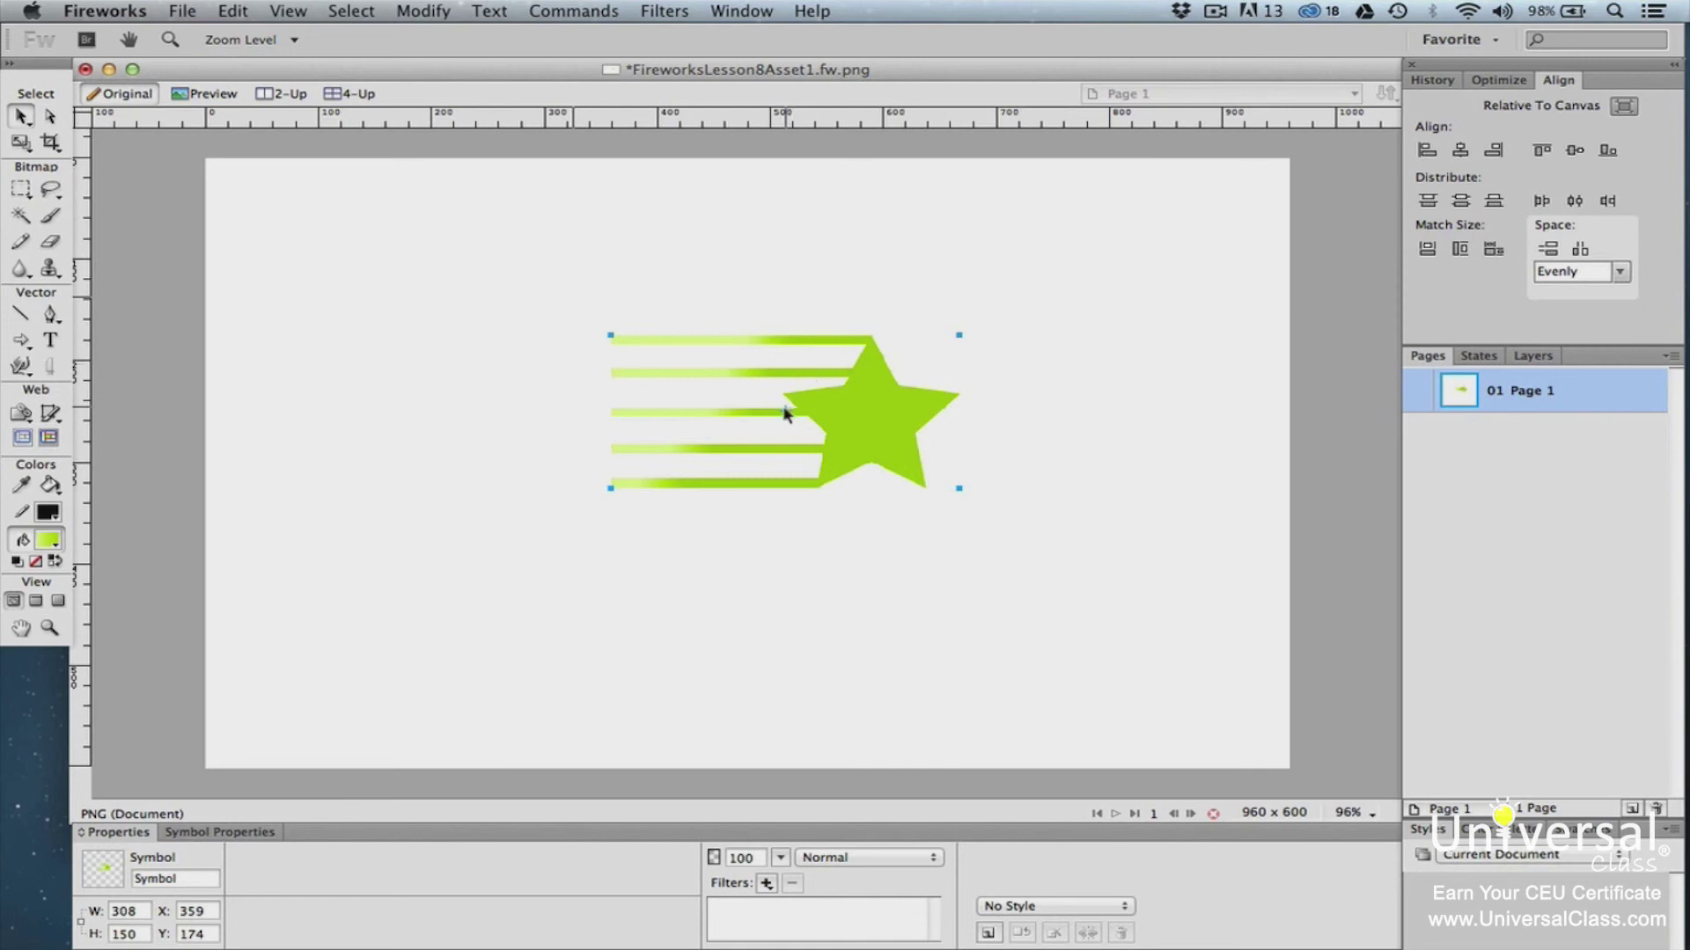
- Open the star symbol in FireworksLesson8Asset1 for editing and draw an ellipse about 69 by 52 pixels on the star's centre
double_click(786, 413)
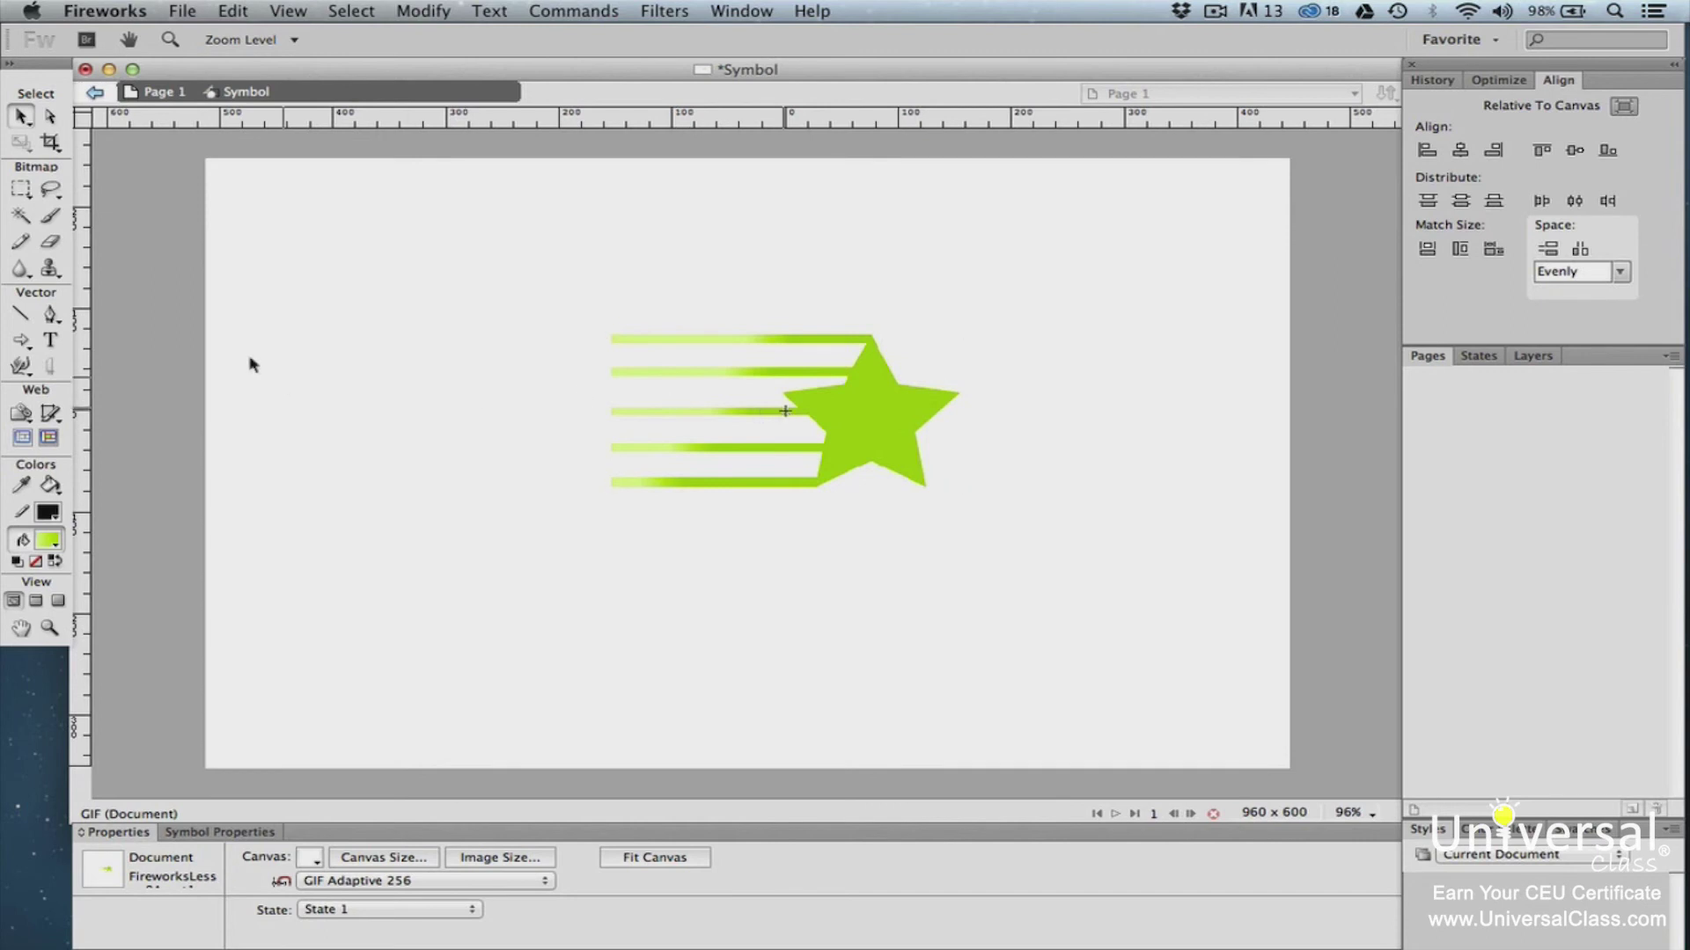
click(41, 349)
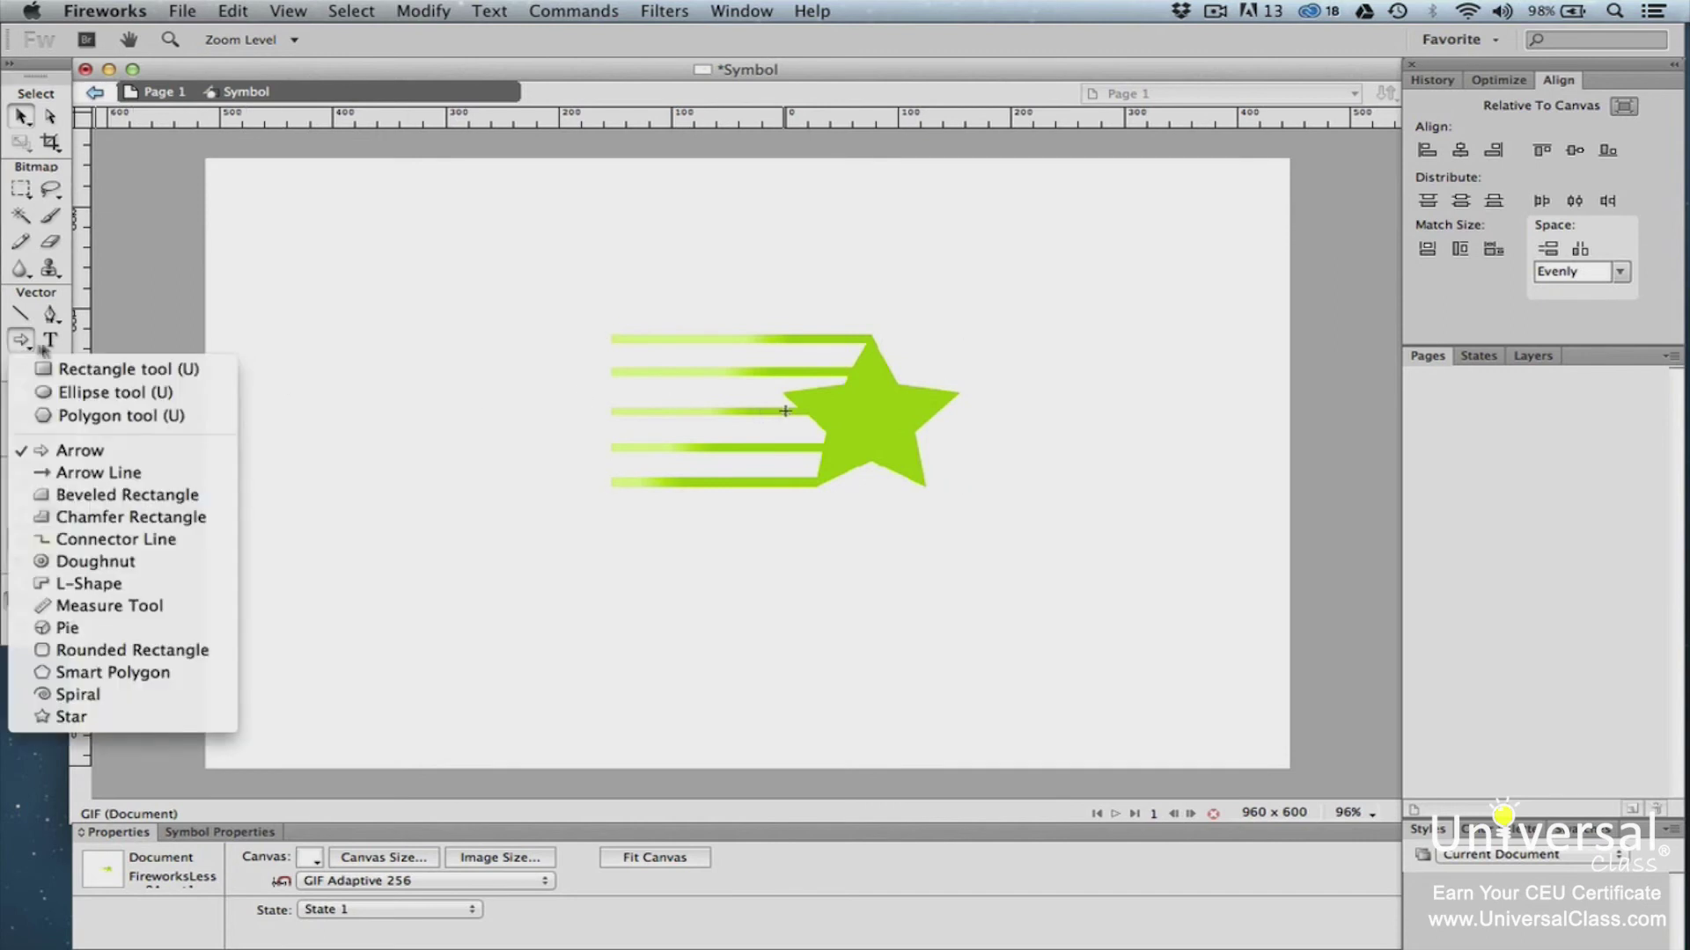
click(97, 391)
drag(832, 395, 909, 447)
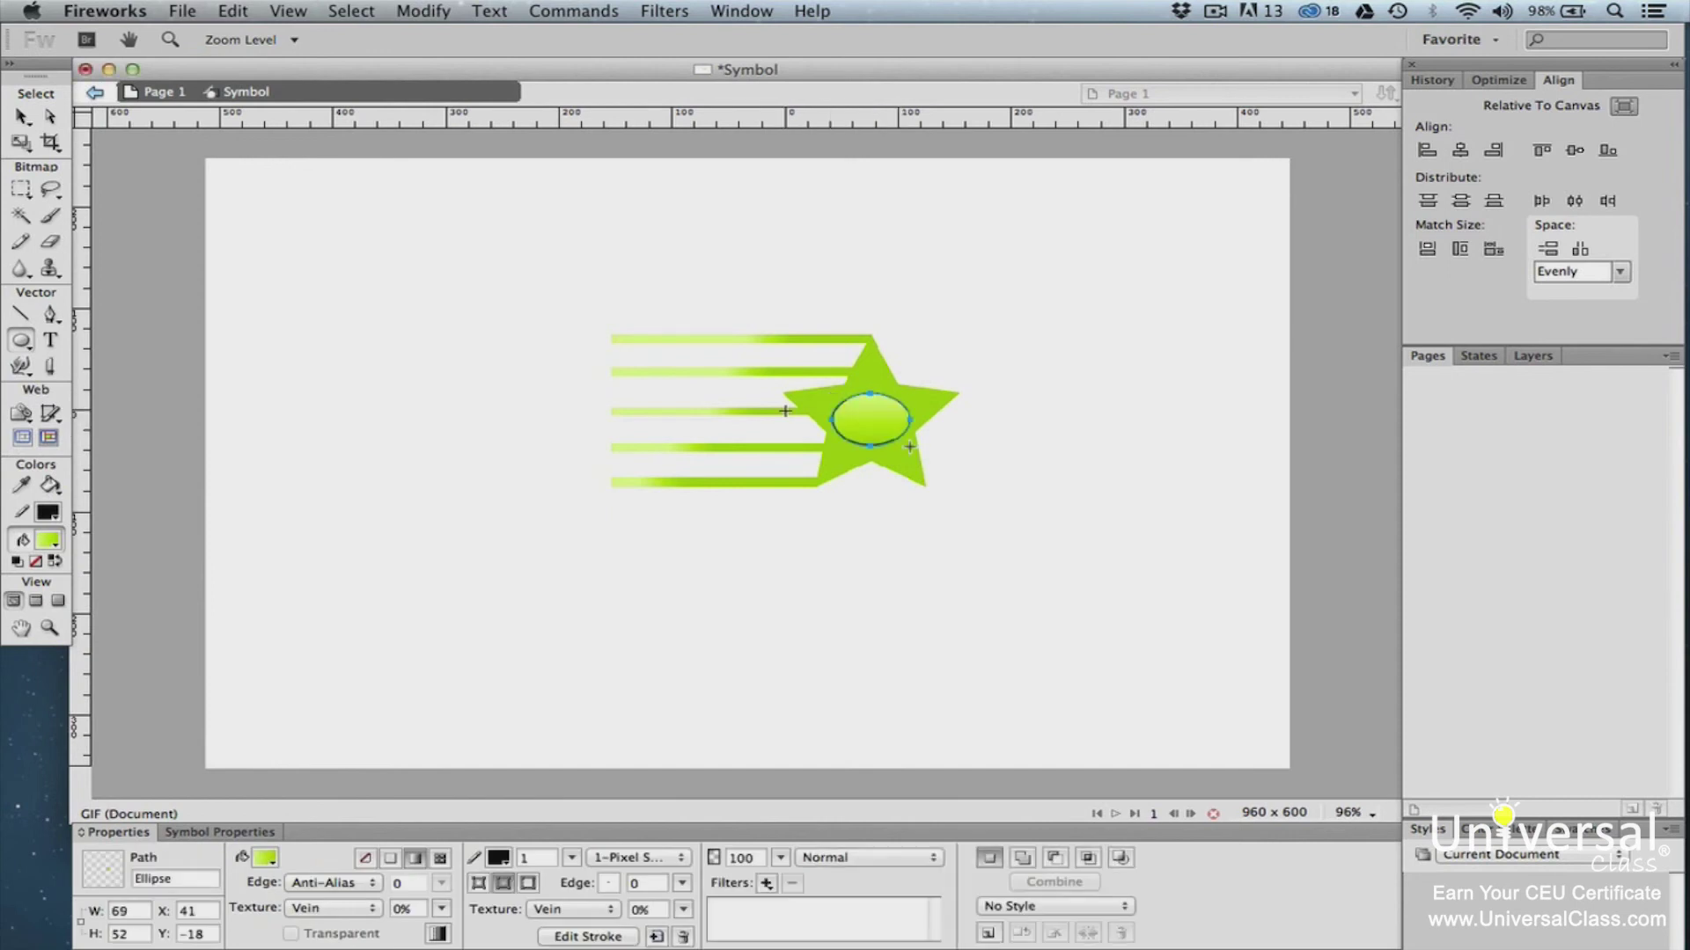
- Convert the ellipse to a nested graphic symbol with the default name Symbol 1, then return to Page 1 with nothing selected
click(419, 12)
mouse_move(445, 89)
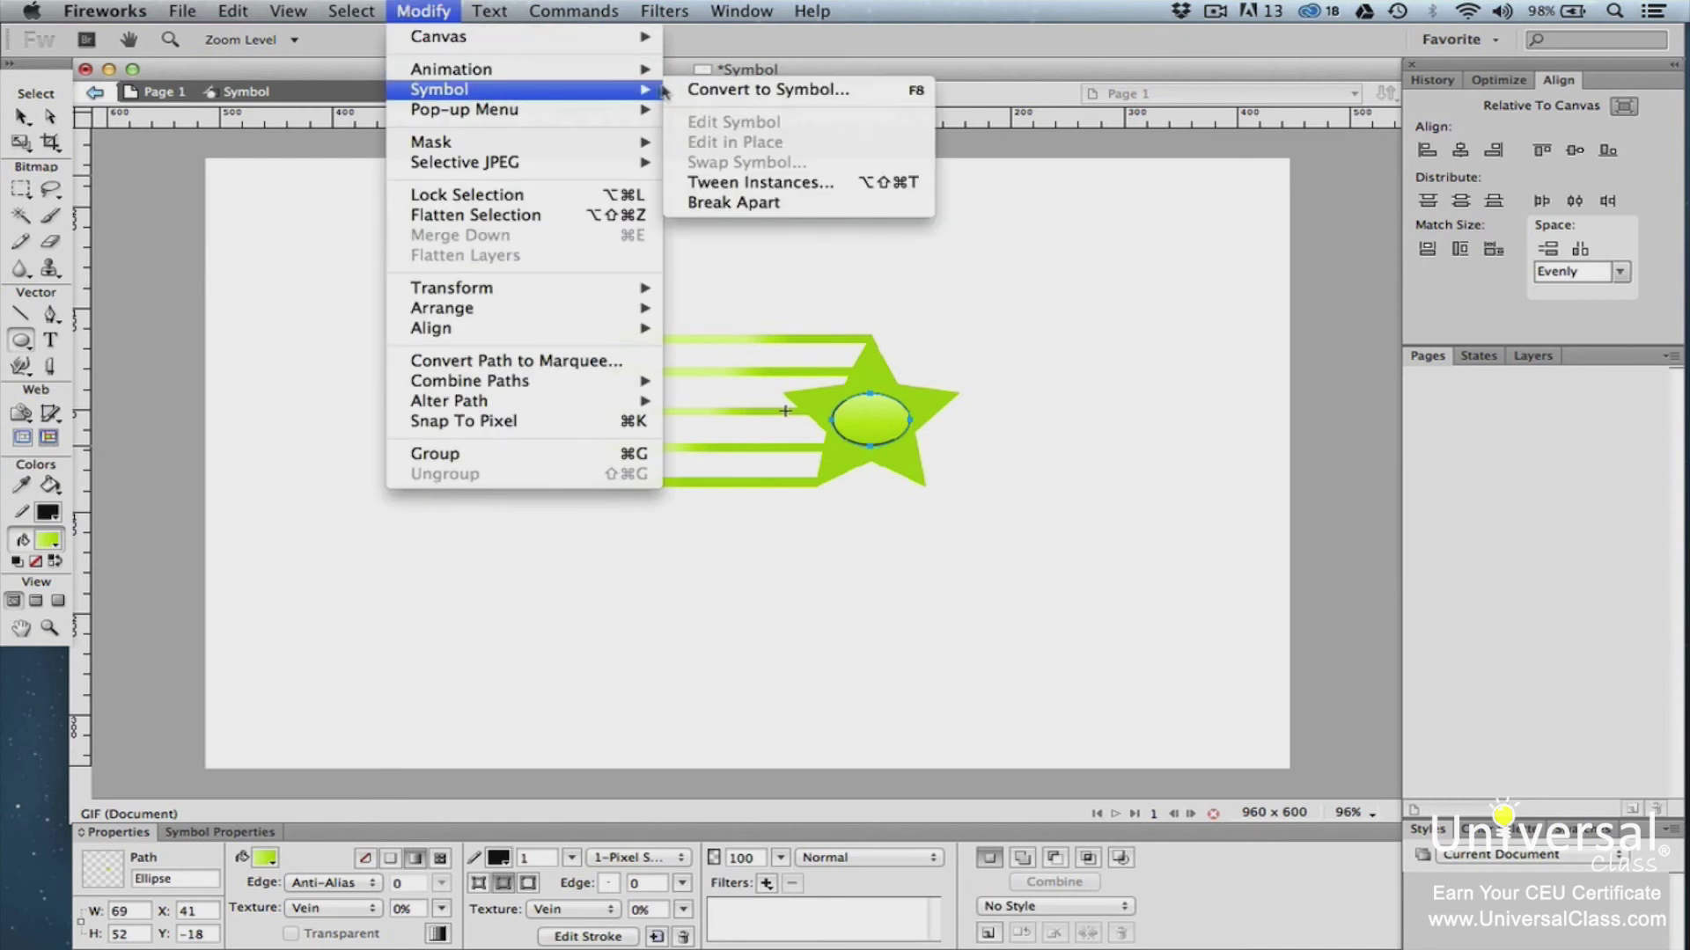
click(695, 88)
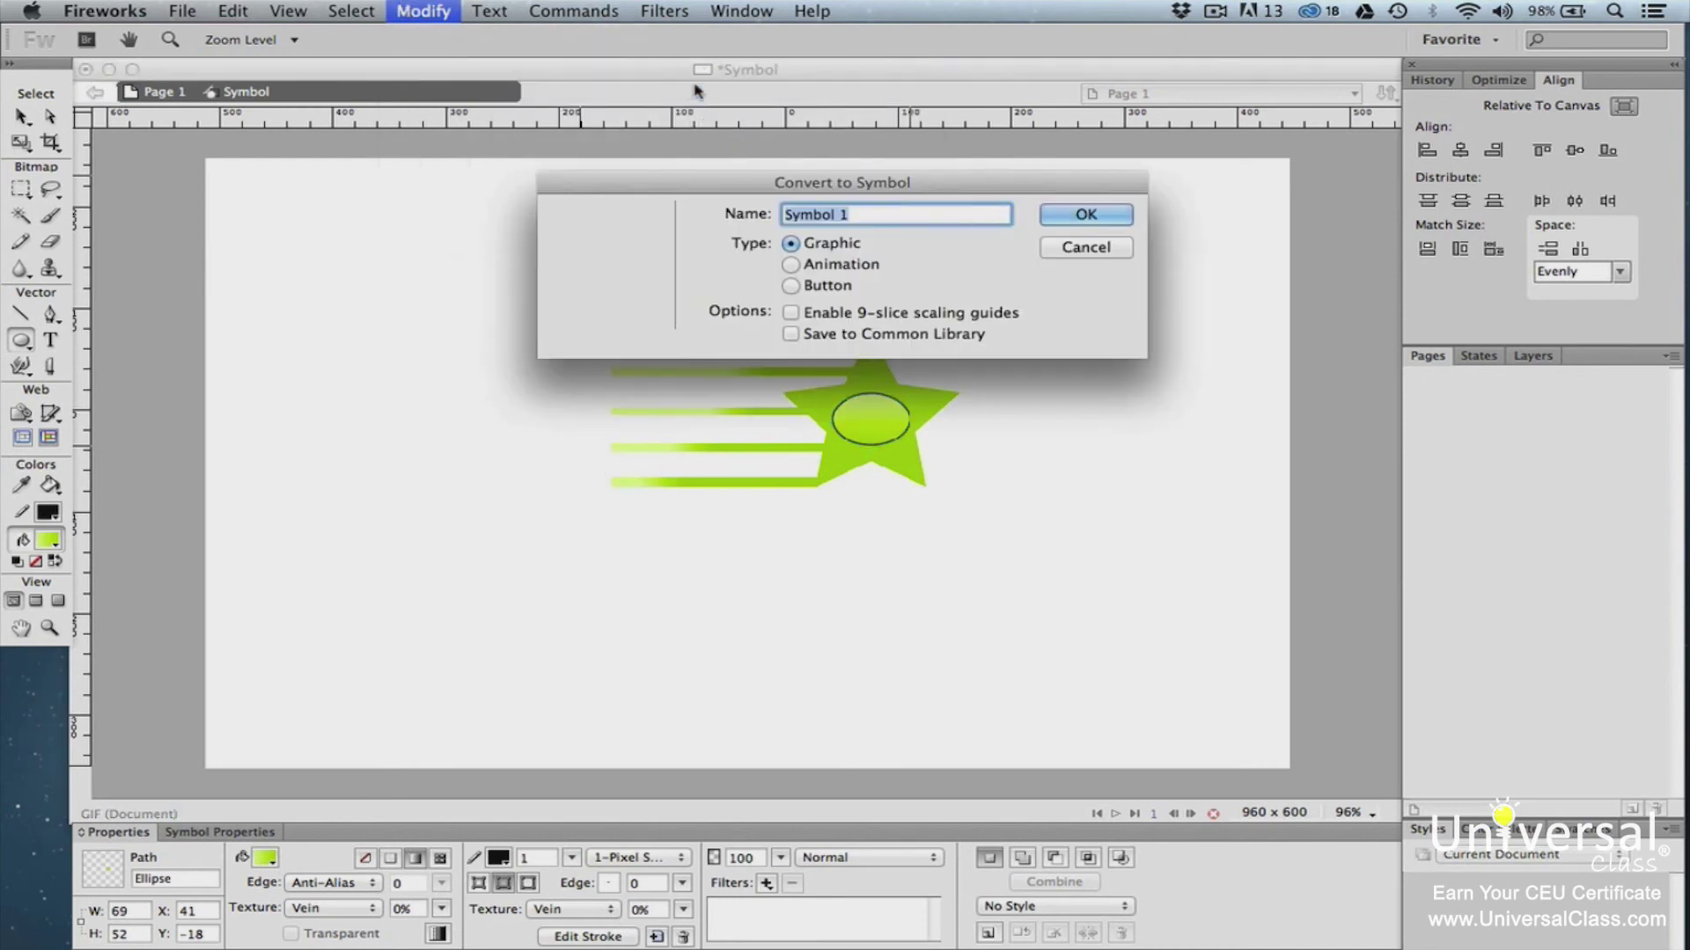
click(1069, 220)
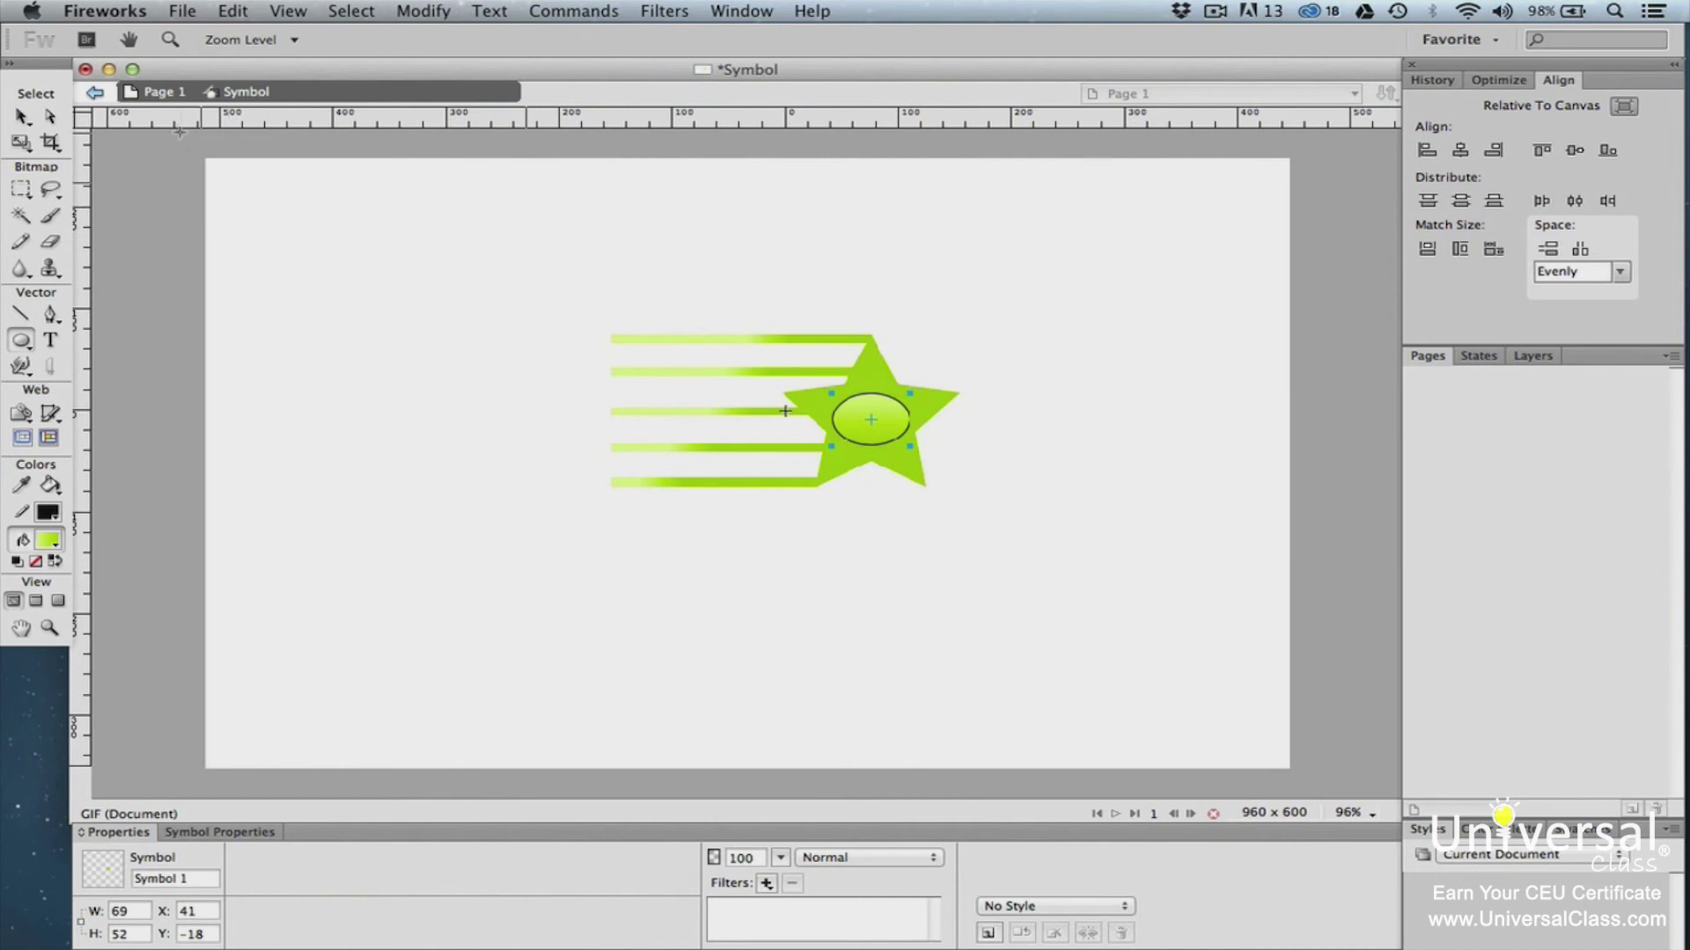
click(163, 92)
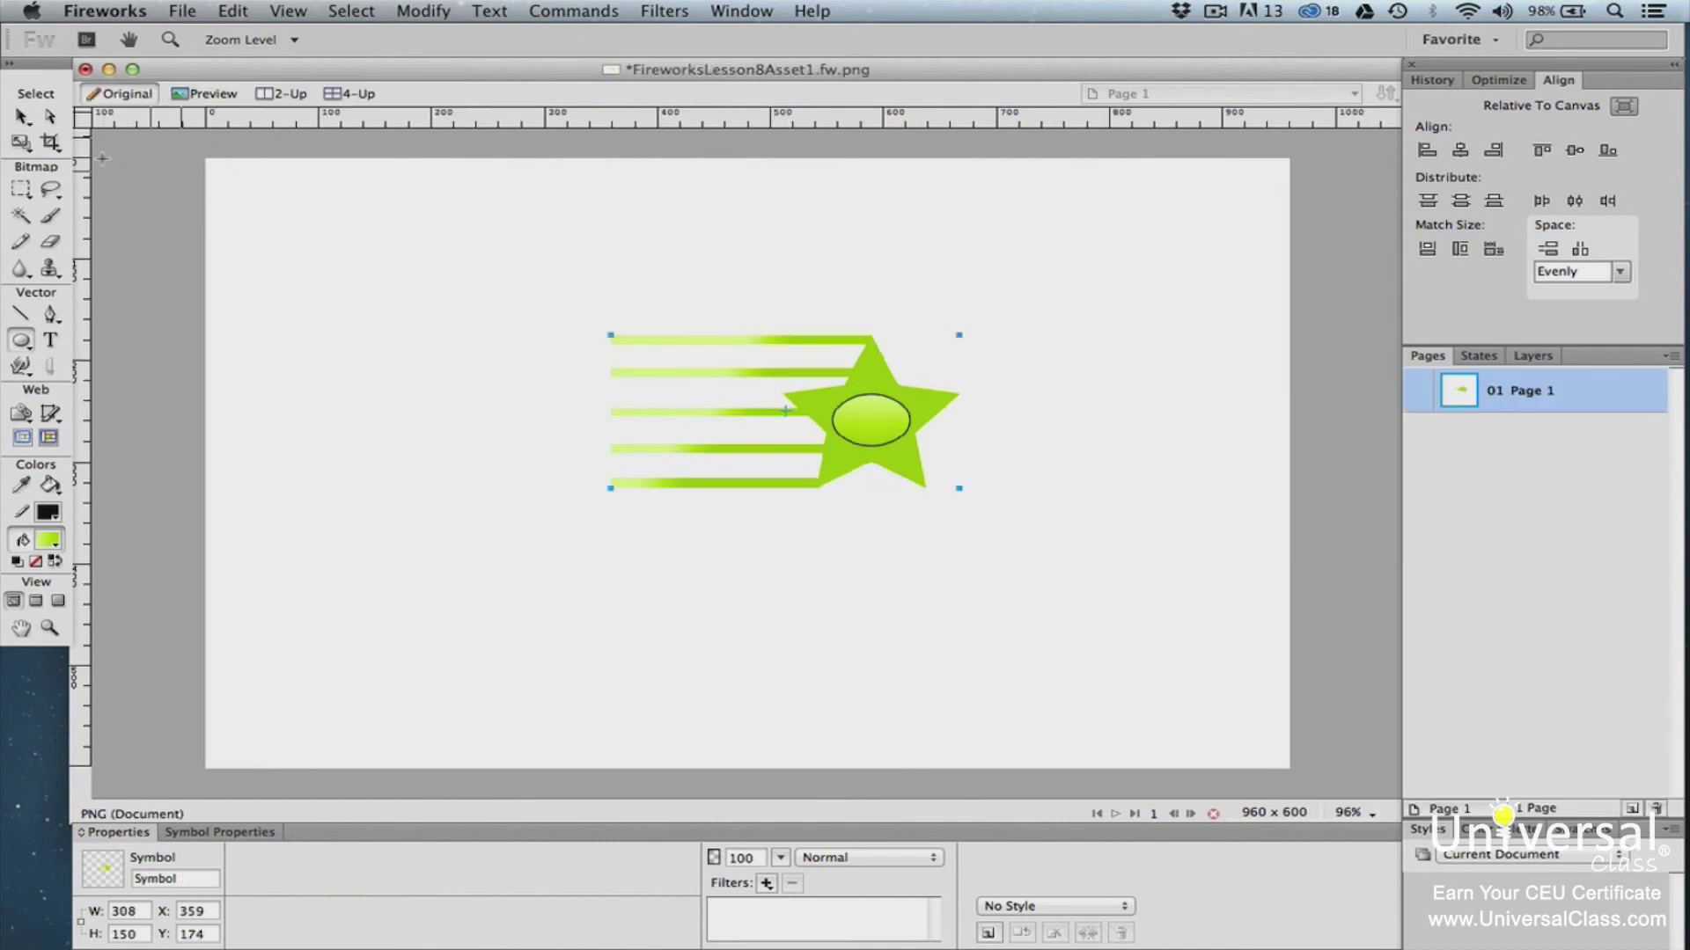
click(22, 118)
click(303, 269)
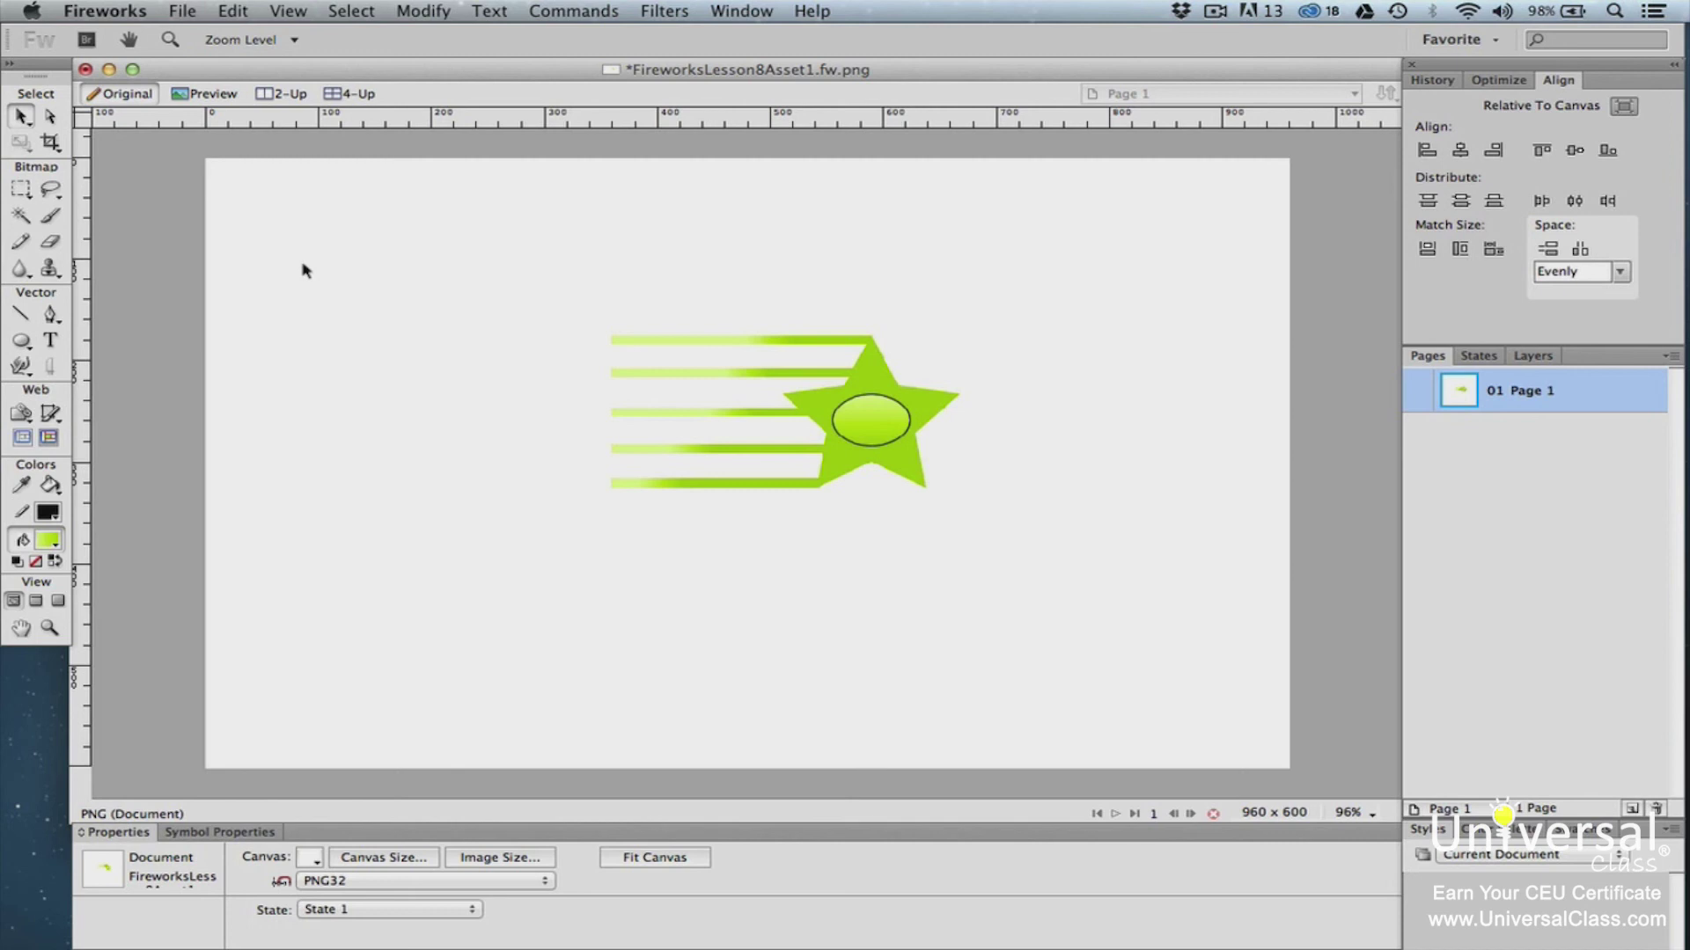
- Convert the star instance to a graphic symbol with the default name Symbol 2 and 9-slice scaling guides enabled
key(super+a)
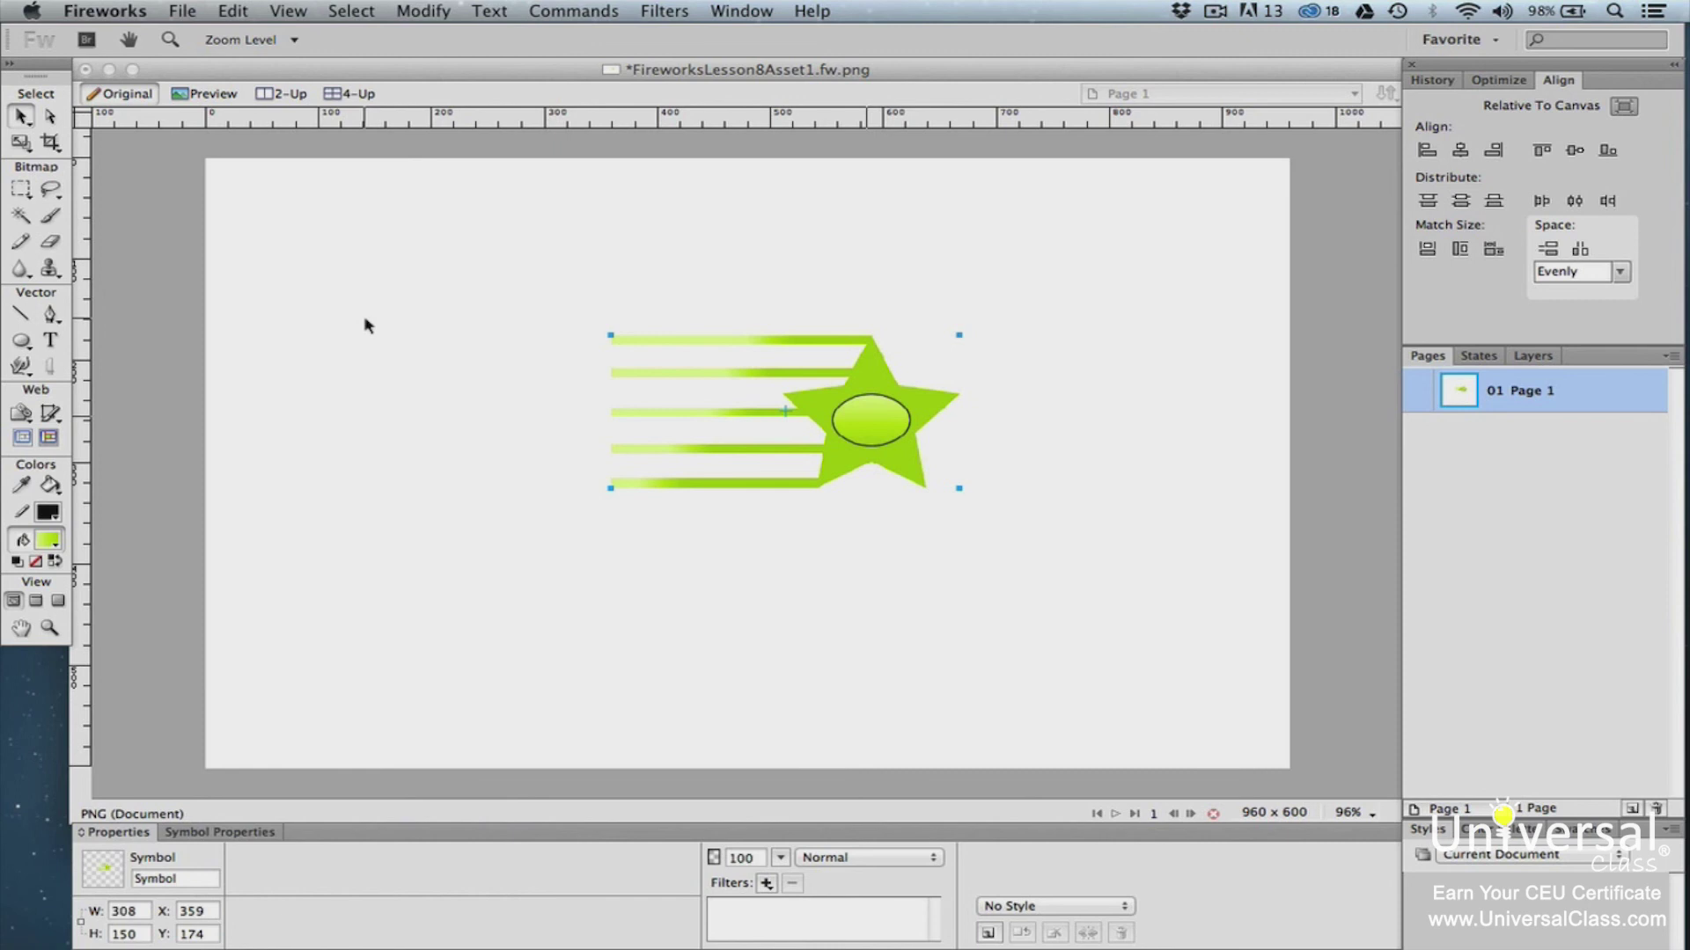
click(422, 11)
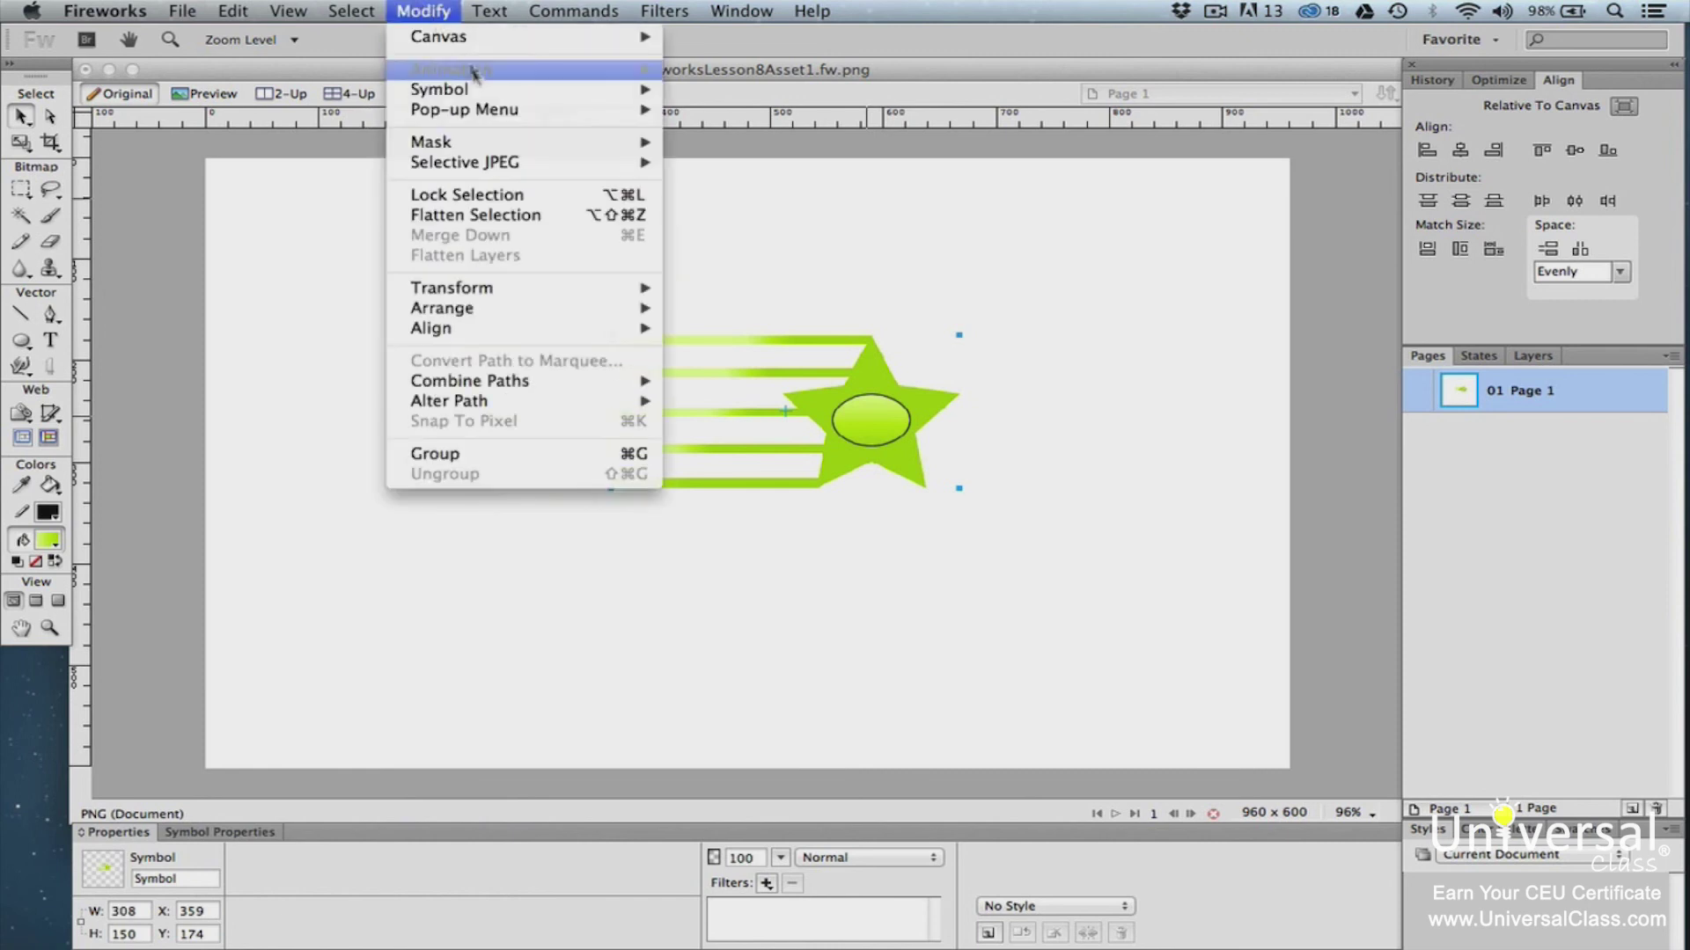
mouse_move(484, 91)
click(701, 88)
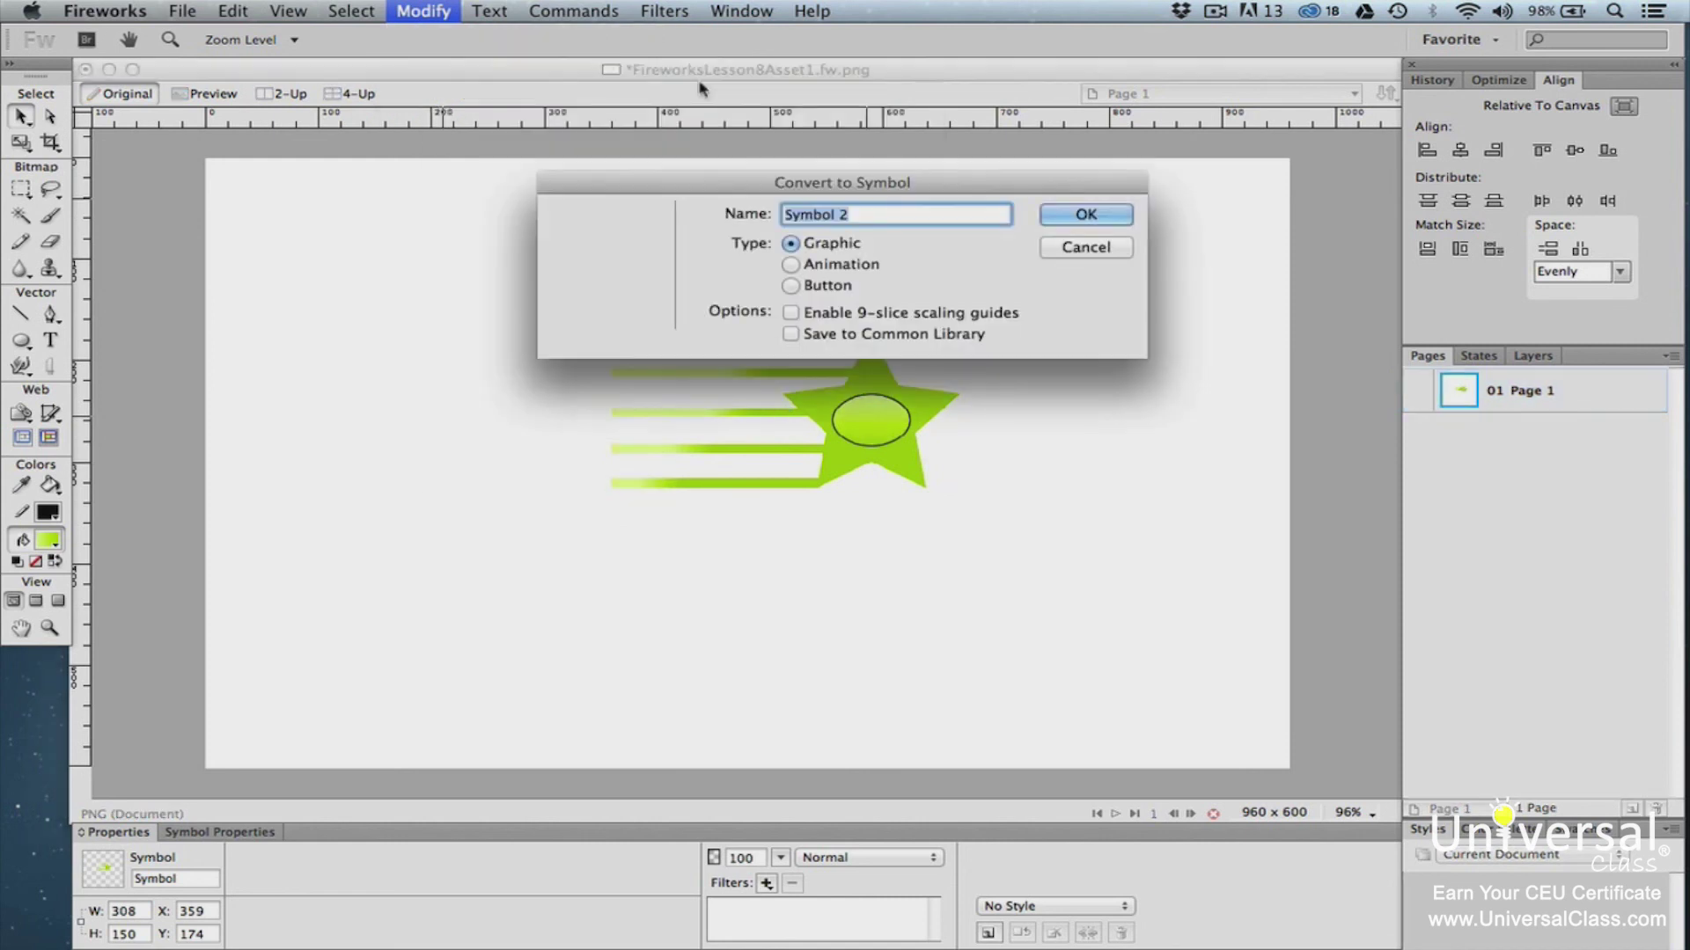
click(791, 314)
click(1071, 218)
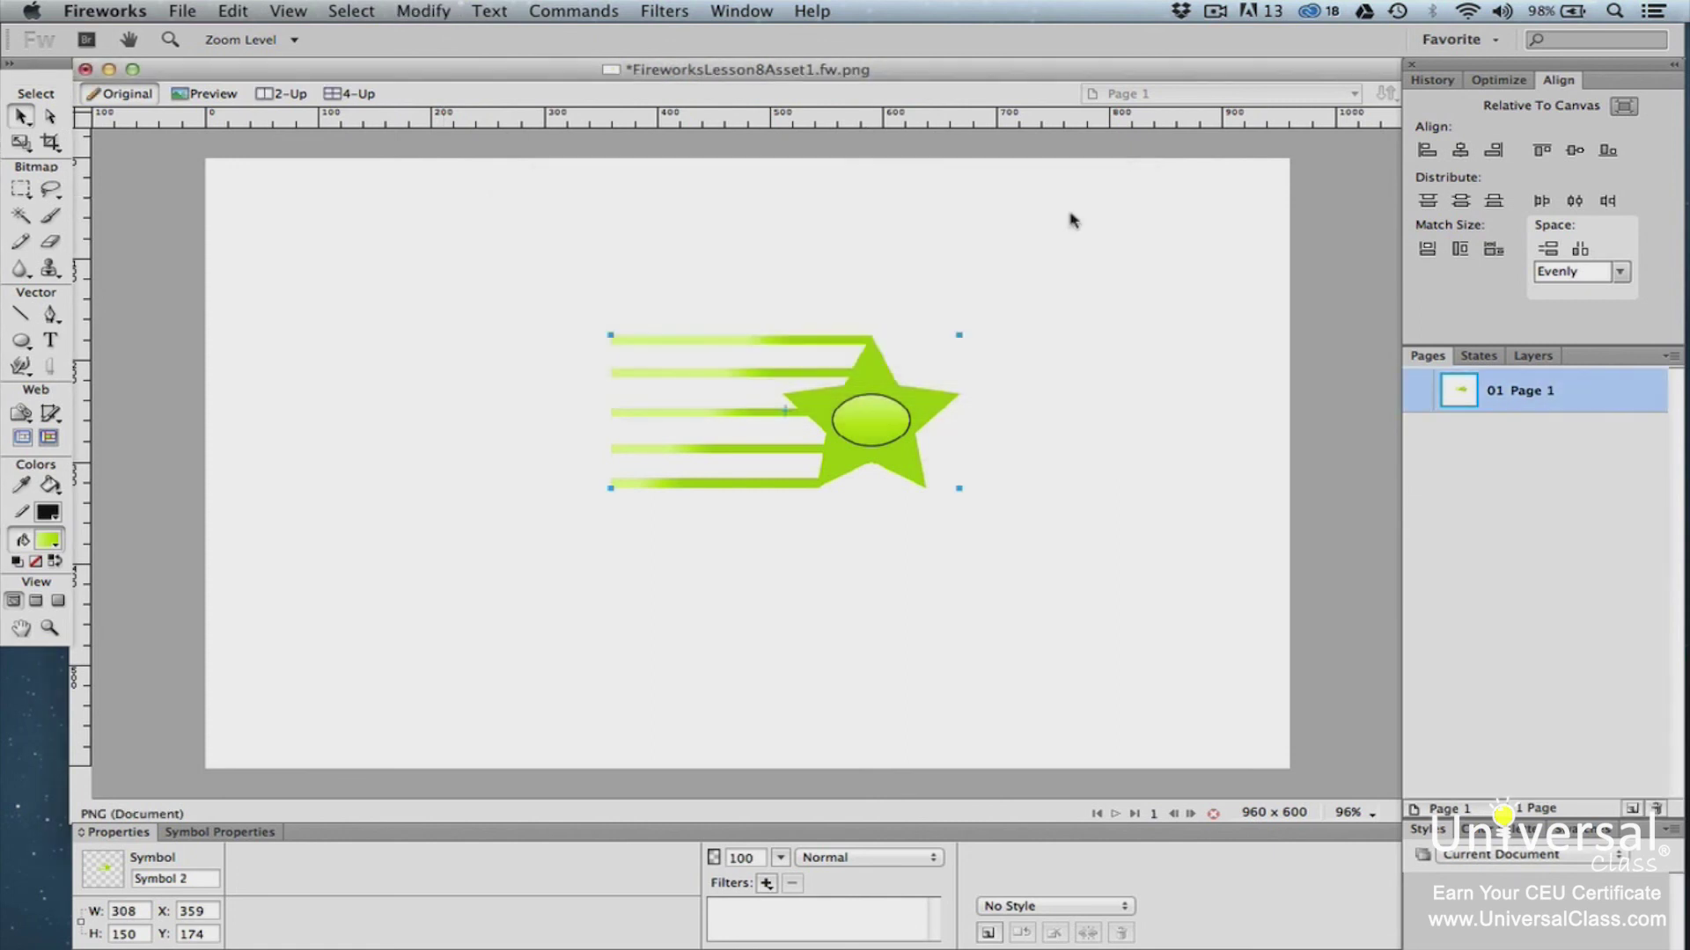
- Open Symbol 2 for editing with its 9-slice scaling guides
double_click(788, 412)
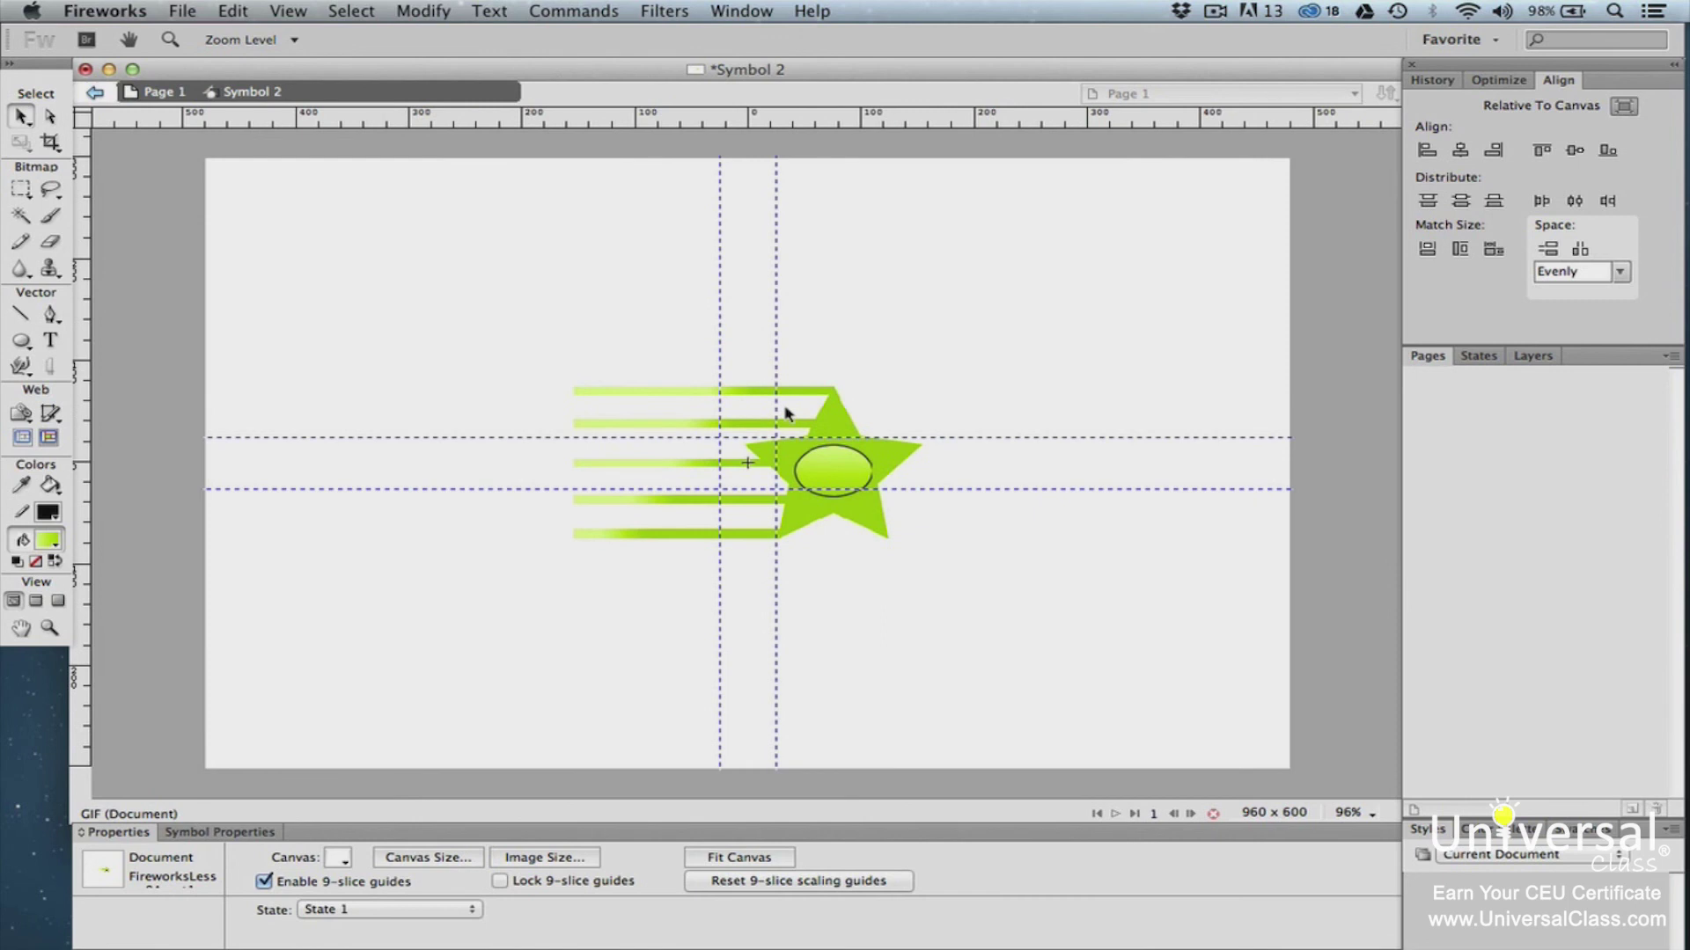
click(785, 412)
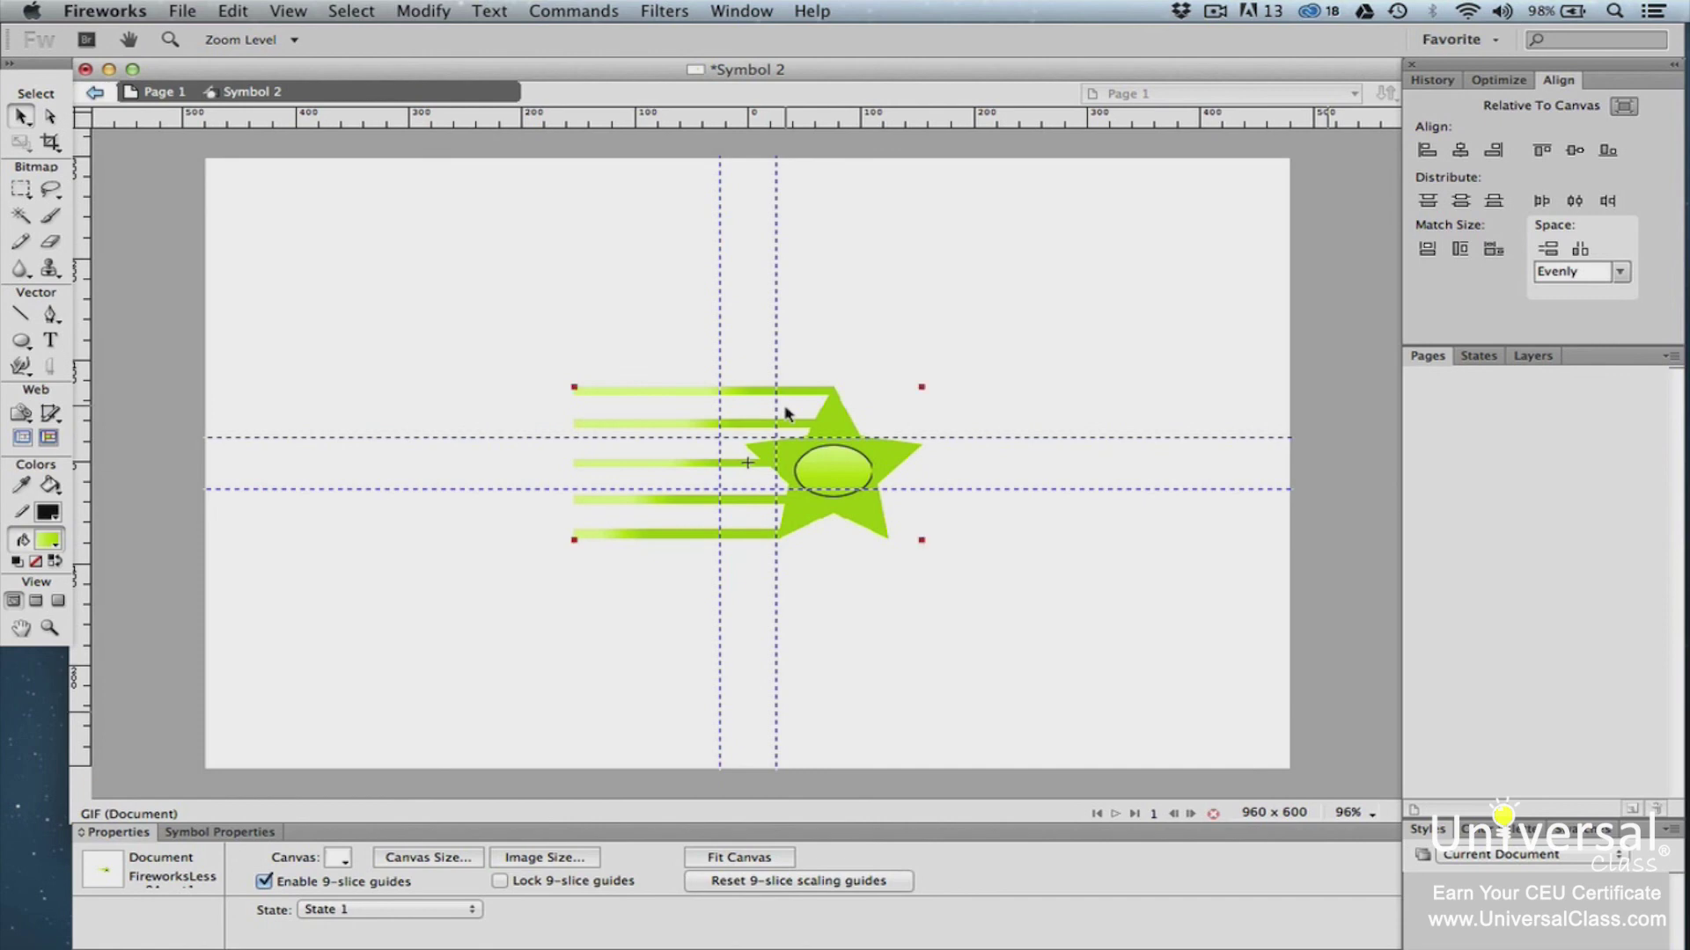